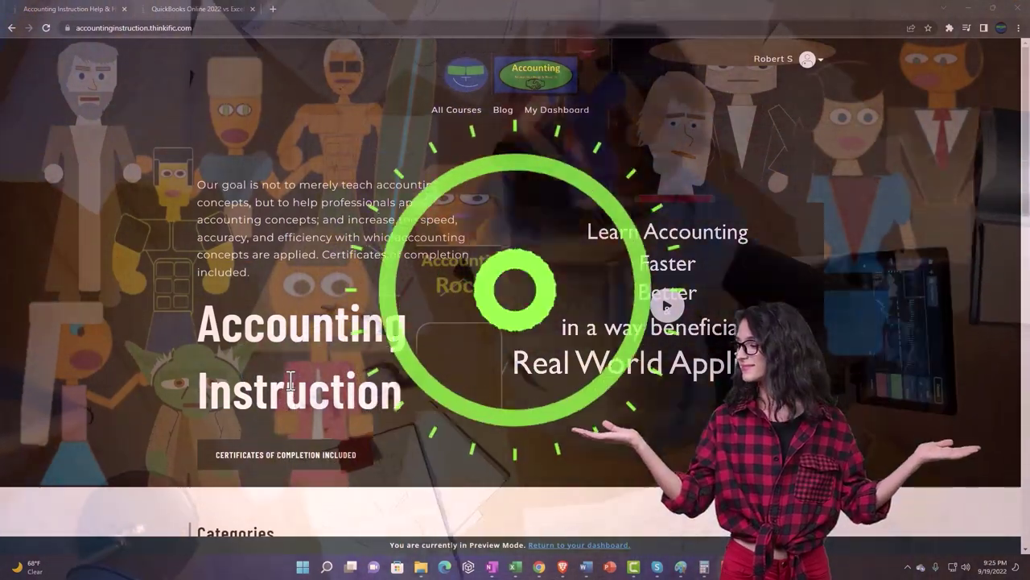
Step: Browse the Accounting Instruction course categories and view the lesson sections of the QuickBooks Online 2022 course
{"action": "scroll", "coordinate": [143, 449], "scroll_direction": "down", "scroll_amount": 6}
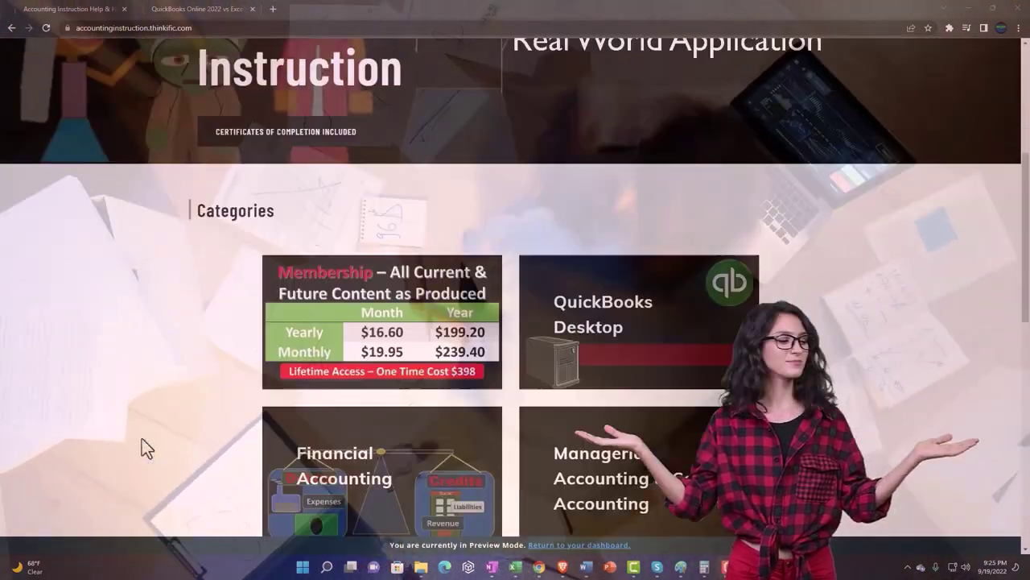
{"action": "scroll", "coordinate": [142, 439], "scroll_direction": "down", "scroll_amount": 3}
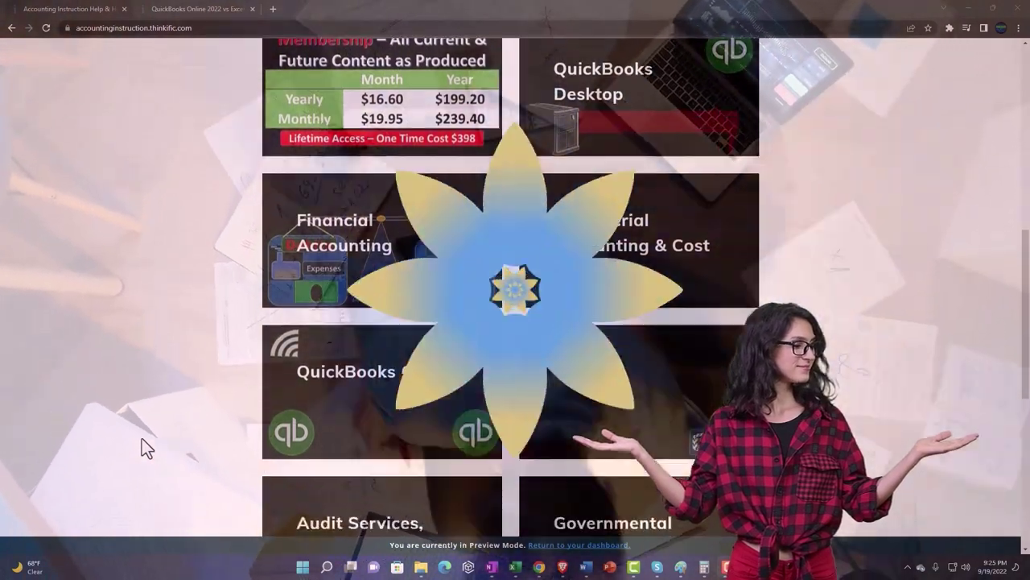
{"action": "scroll", "coordinate": [142, 440], "scroll_direction": "down", "scroll_amount": 3}
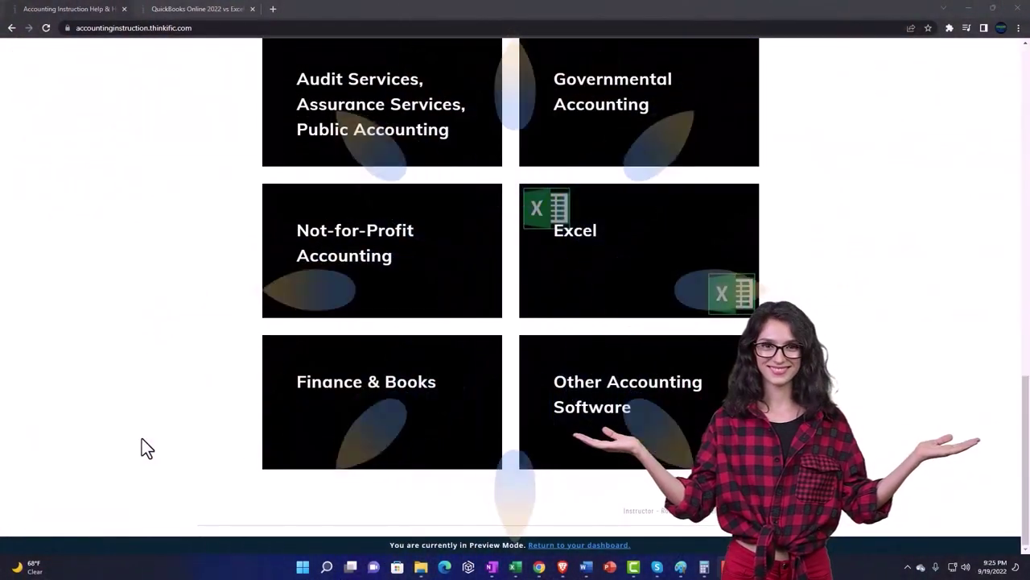
{"action": "left_click", "coordinate": [186, 9]}
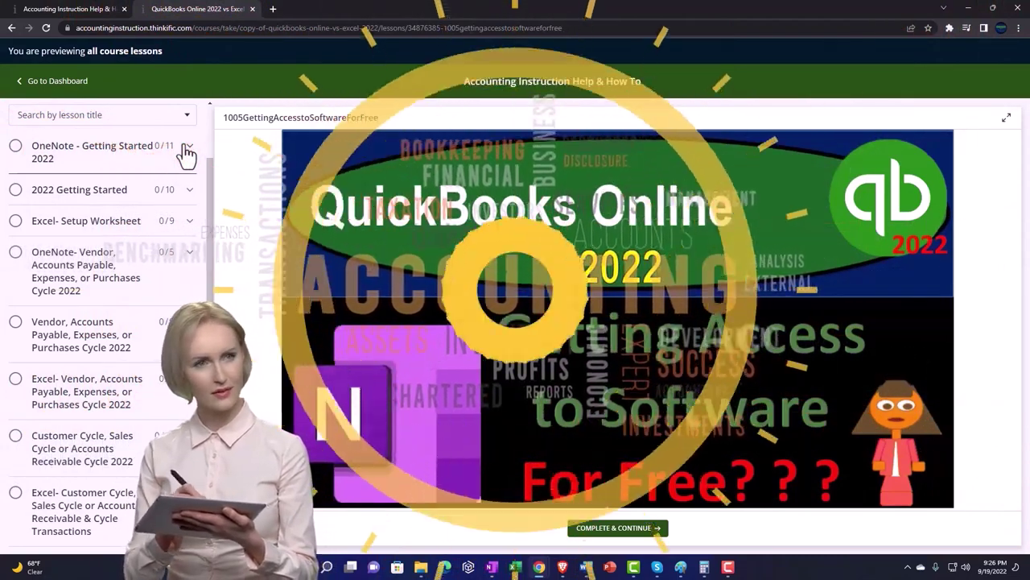
{"action": "left_click", "coordinate": [186, 151]}
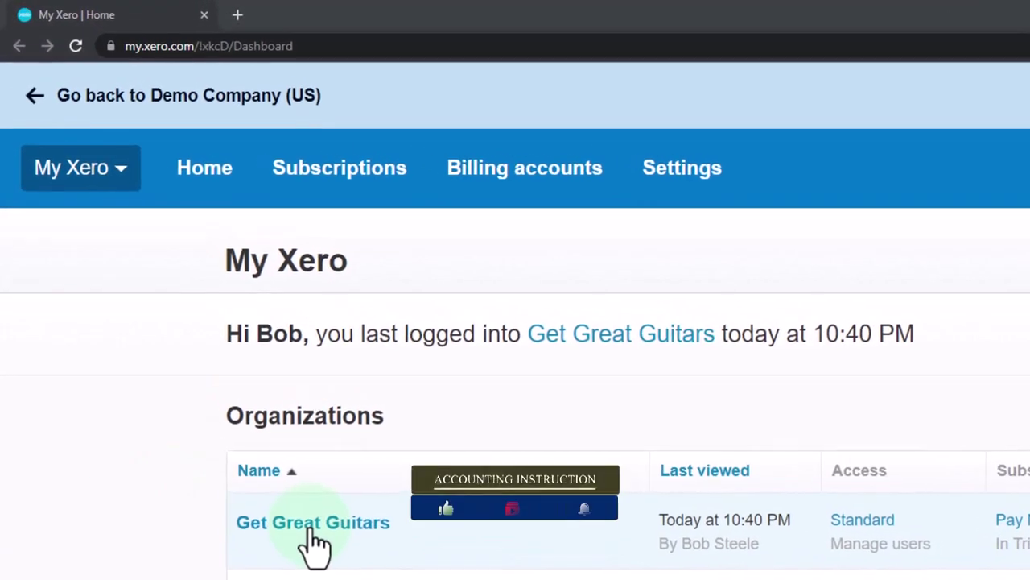
Step: Switch to Xero, open the Get Great Guitars organization and duplicate its dashboard so it is open in three browser tabs
{"action": "left_click", "coordinate": [310, 533]}
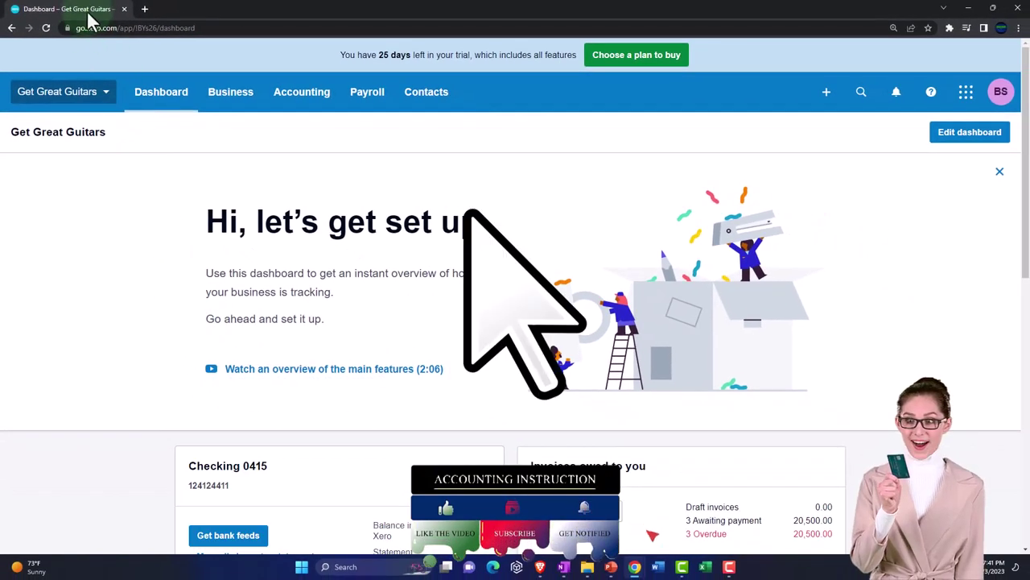
{"action": "right_click", "coordinate": [89, 17]}
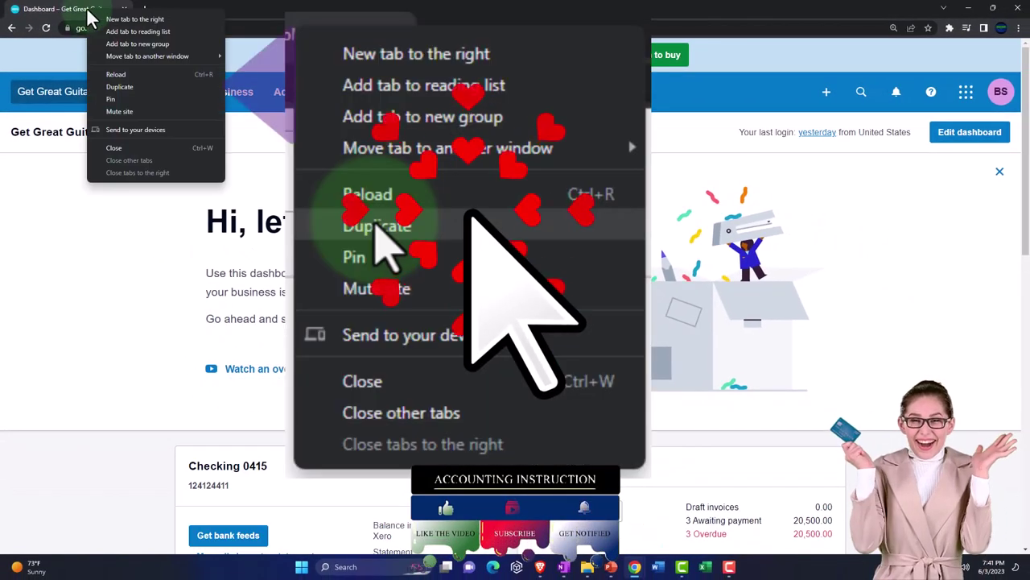
{"action": "left_click", "coordinate": [127, 86]}
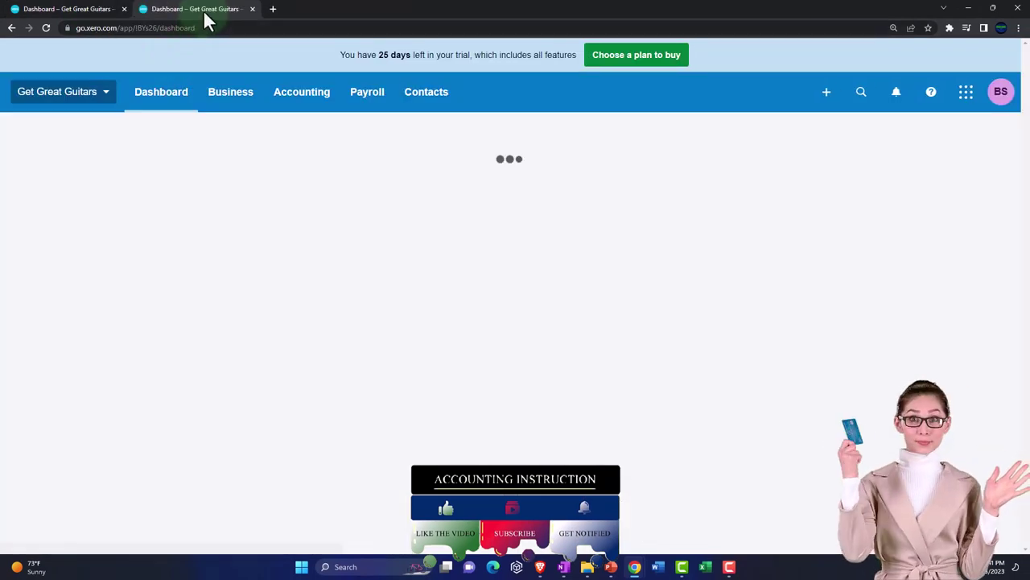
{"action": "right_click", "coordinate": [207, 18]}
{"action": "left_click", "coordinate": [232, 86]}
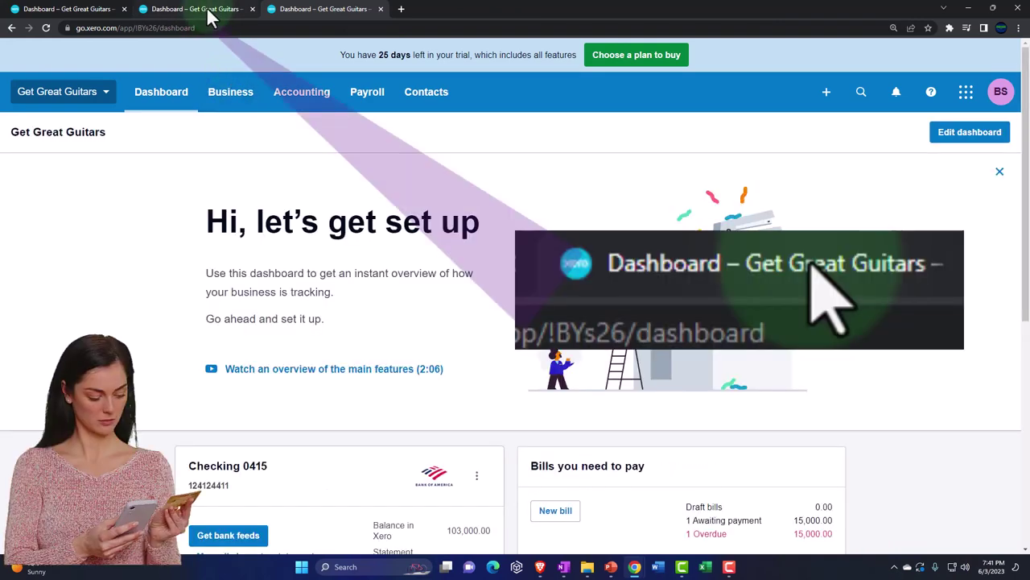
Step: Open the Balance Sheet in the second browser tab and the Income Statement (Profit and Loss) in the third
{"action": "left_click", "coordinate": [301, 112]}
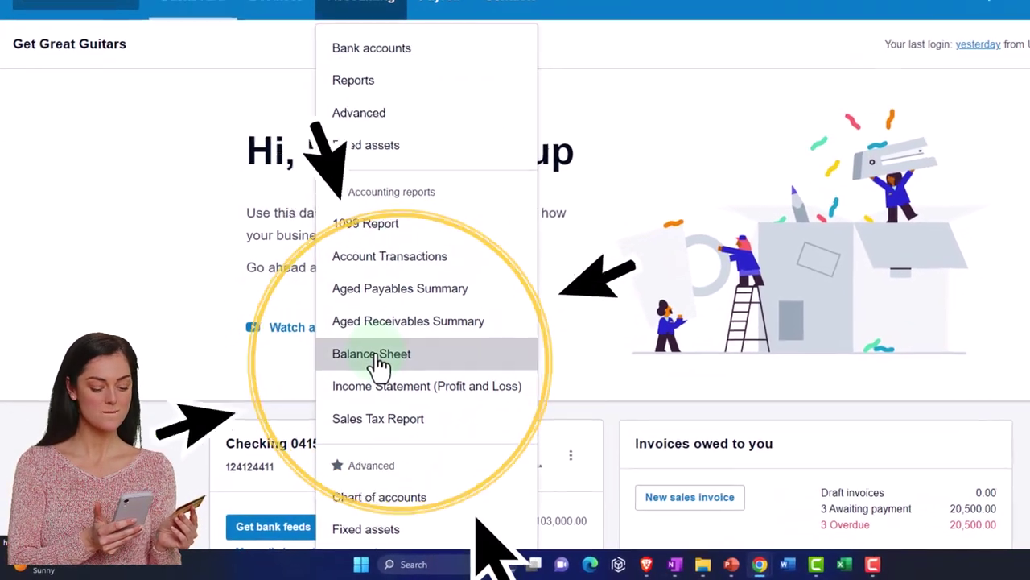
{"action": "left_click", "coordinate": [356, 374]}
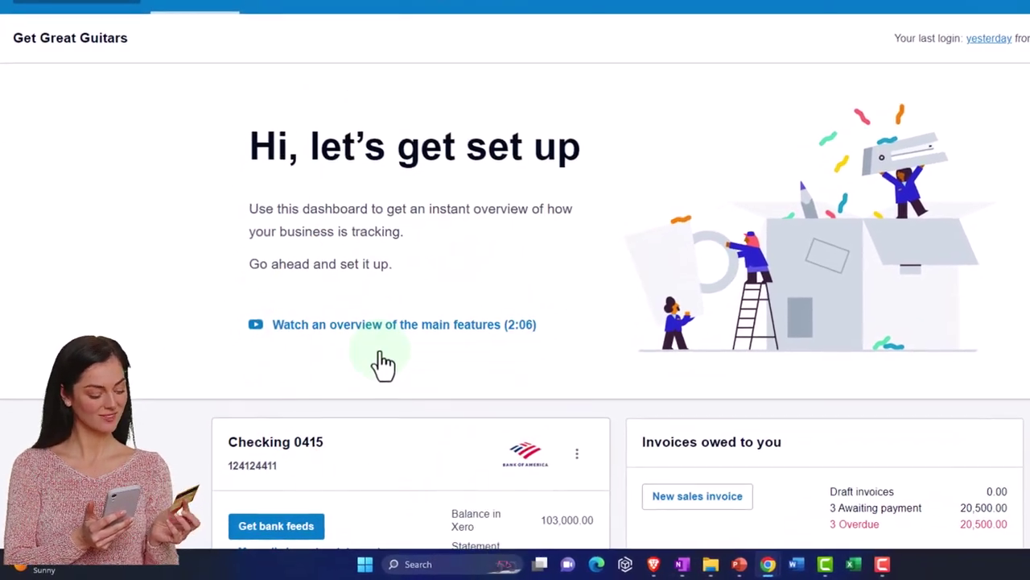
{"action": "left_click", "coordinate": [321, 4]}
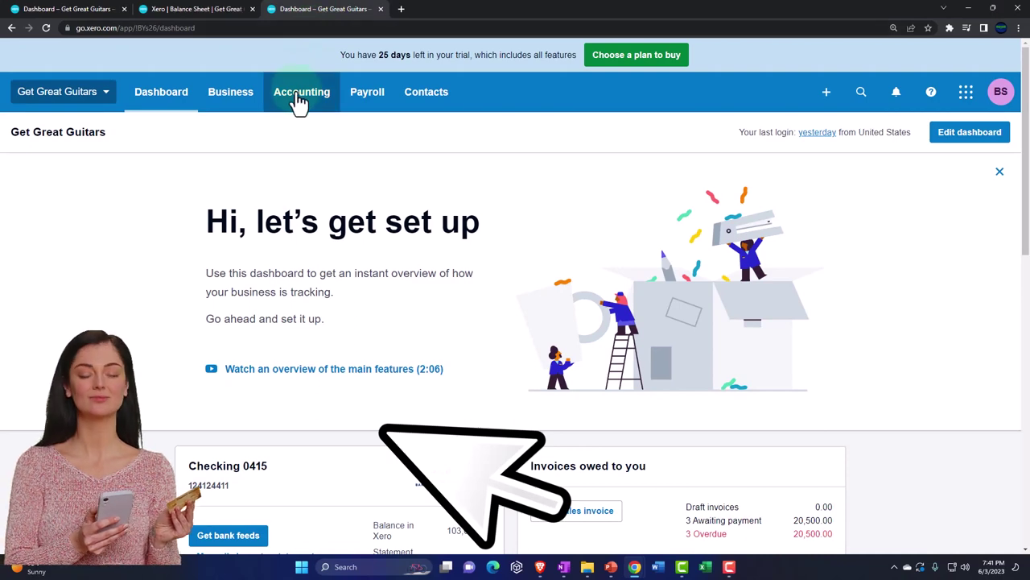
{"action": "left_click", "coordinate": [298, 97]}
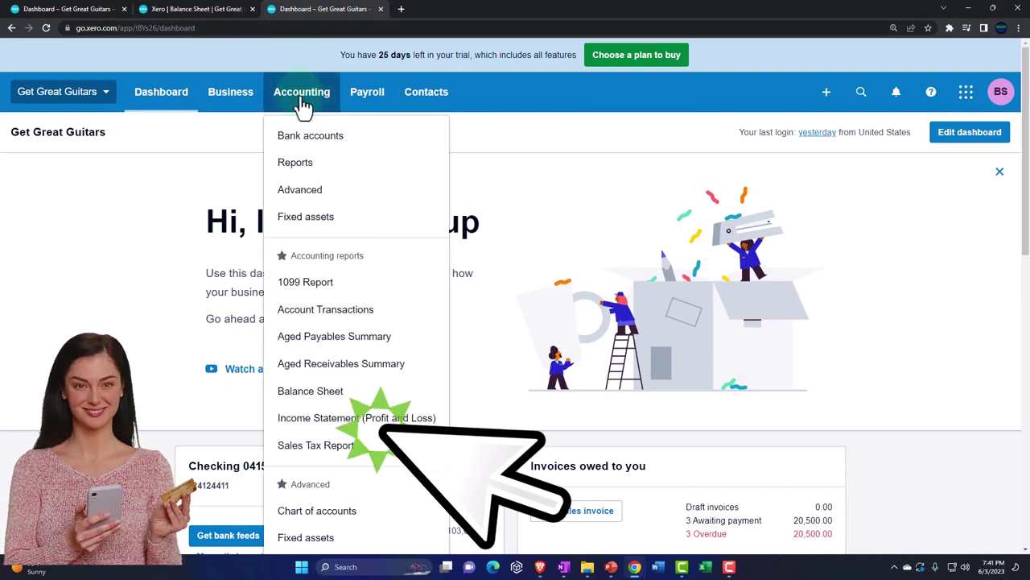
{"action": "left_click", "coordinate": [330, 393]}
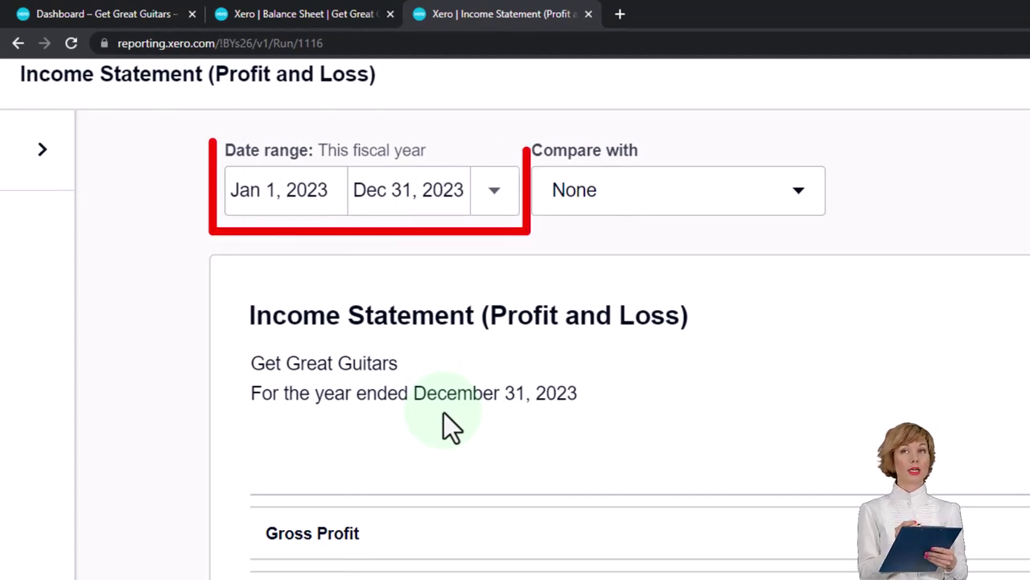
Step: Set the Balance Sheet to the custom date Dec 31, 2023 and update the report
{"action": "left_click", "coordinate": [296, 22]}
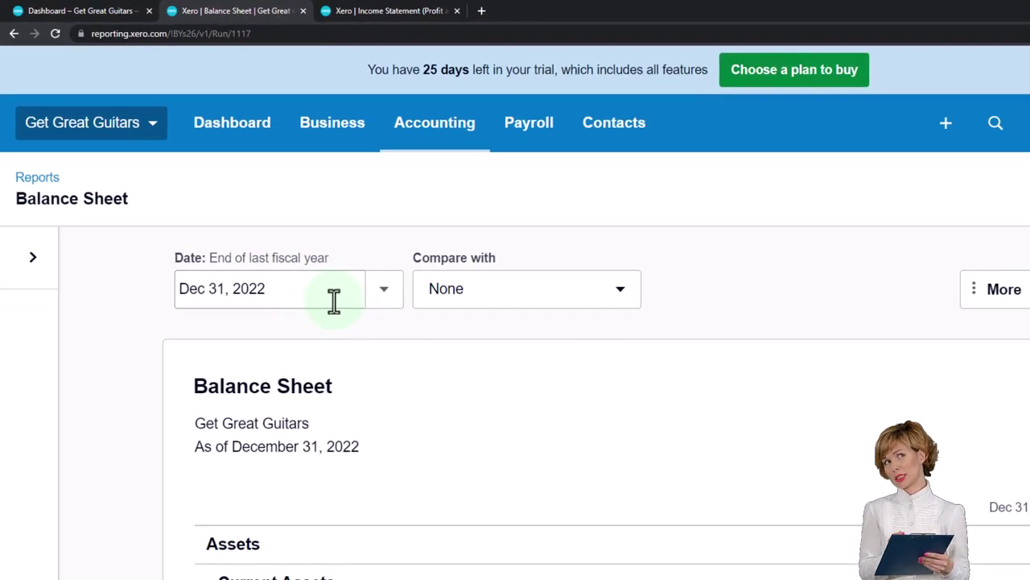
{"action": "left_click", "coordinate": [387, 295]}
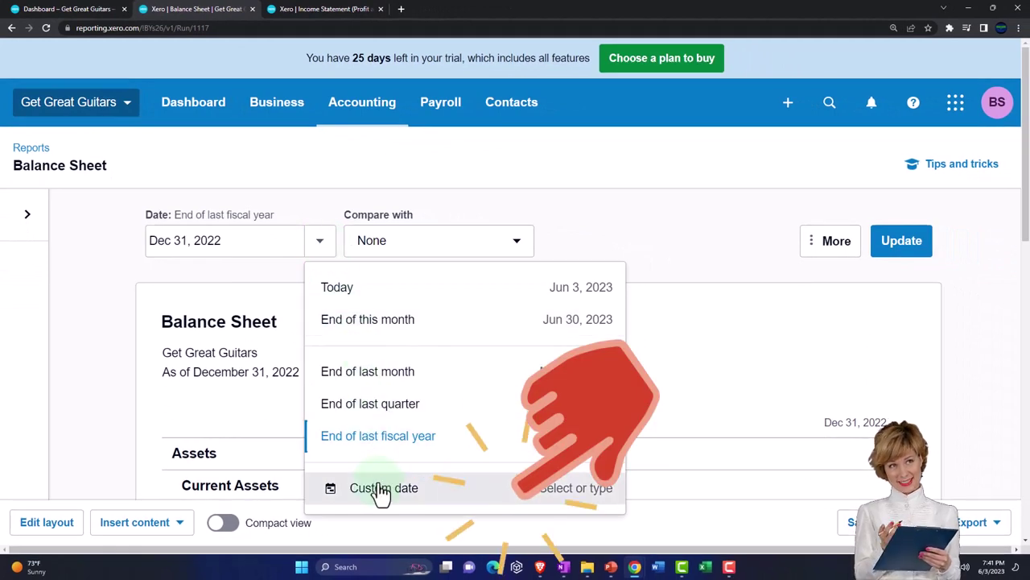
{"action": "left_click", "coordinate": [417, 491]}
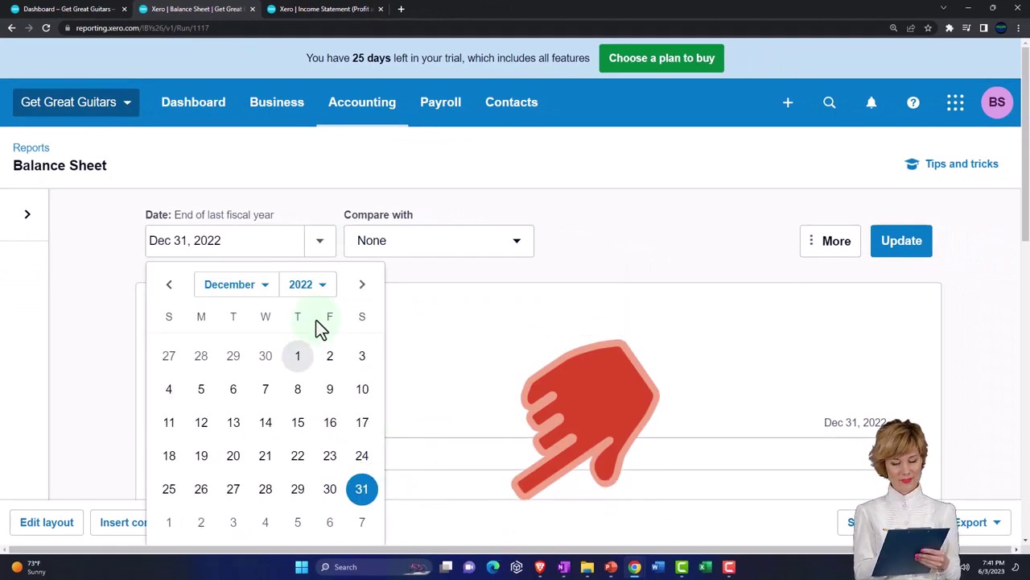
{"action": "left_click", "coordinate": [322, 292]}
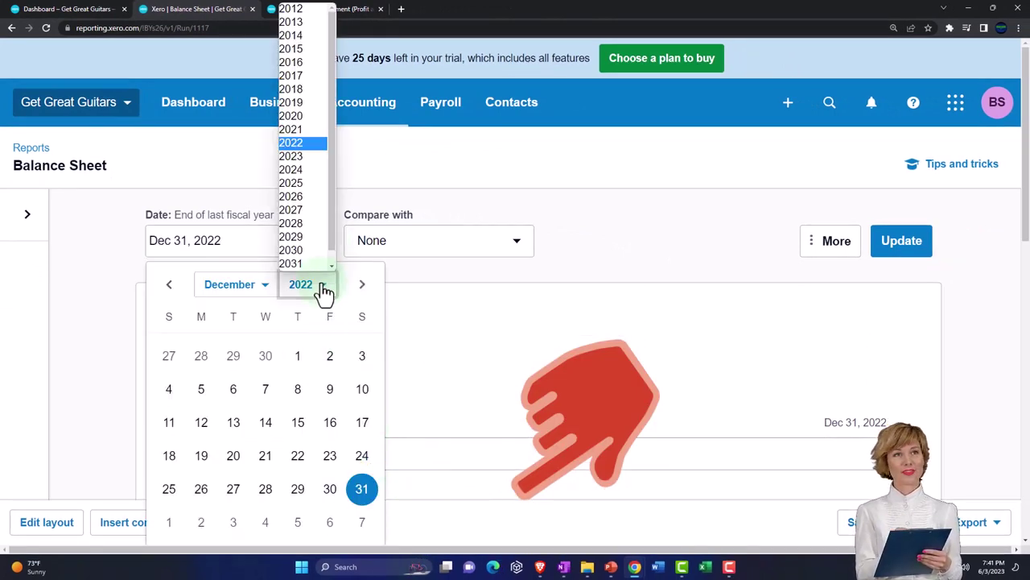
{"action": "left_click", "coordinate": [299, 158]}
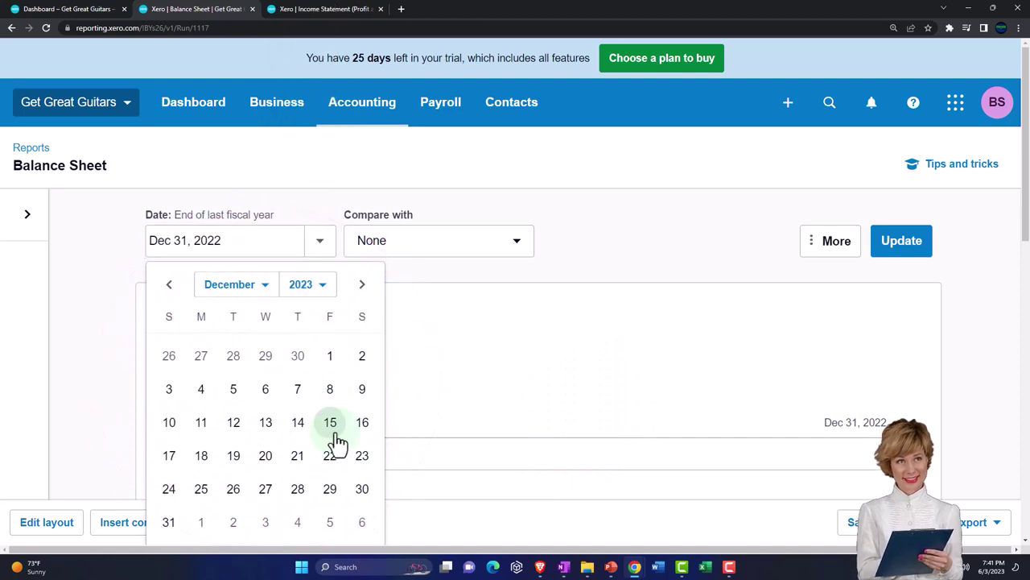
{"action": "left_click", "coordinate": [169, 523]}
{"action": "left_click", "coordinate": [896, 246]}
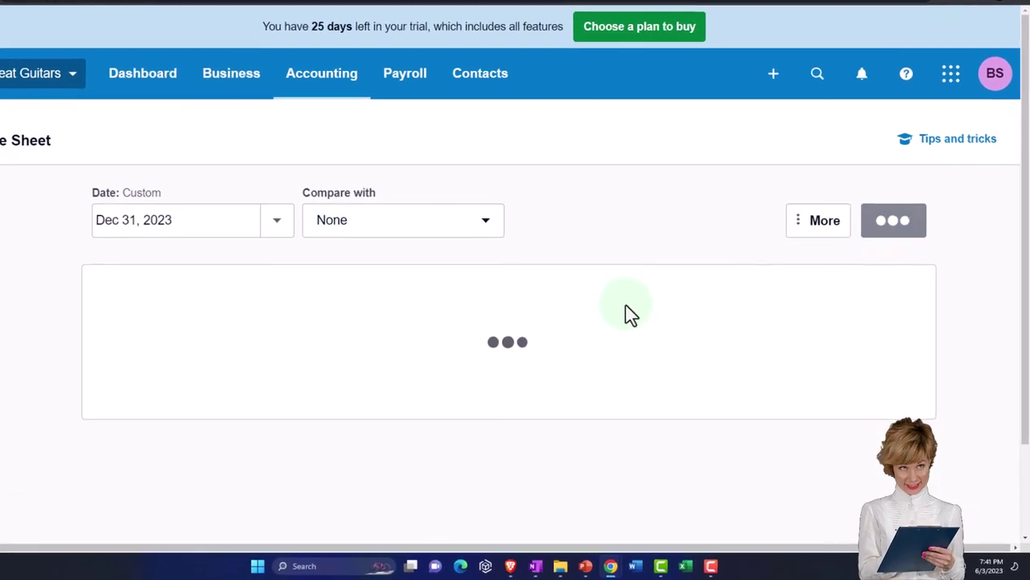
Step: Examine the current and fixed asset accounts on the Balance Sheet, from the checking account to furniture and equipment
{"action": "scroll", "coordinate": [600, 290], "scroll_direction": "down", "scroll_amount": 4}
{"action": "scroll", "coordinate": [591, 281], "scroll_direction": "down", "scroll_amount": 3}
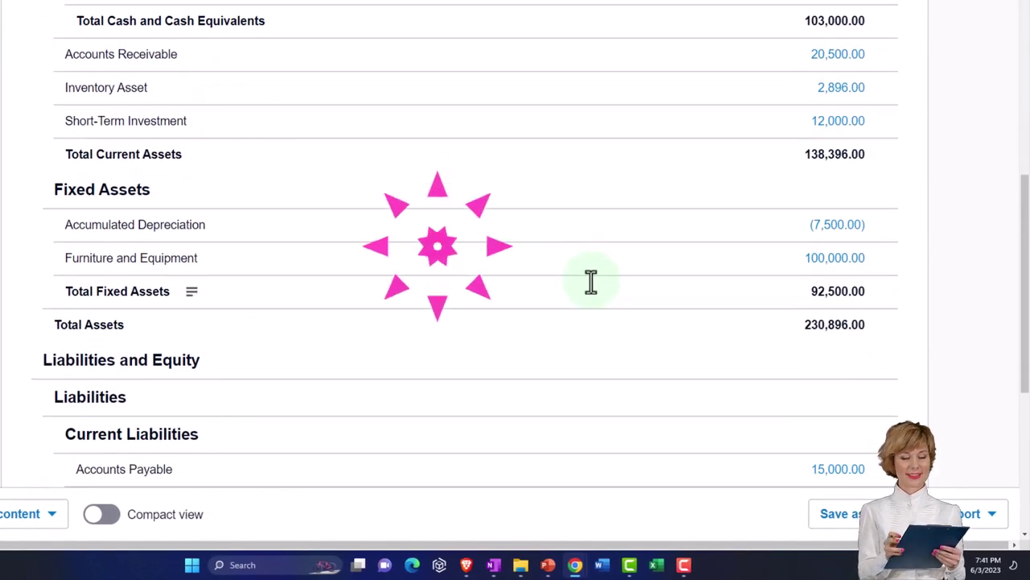
{"action": "scroll", "coordinate": [593, 285], "scroll_direction": "up", "scroll_amount": 3}
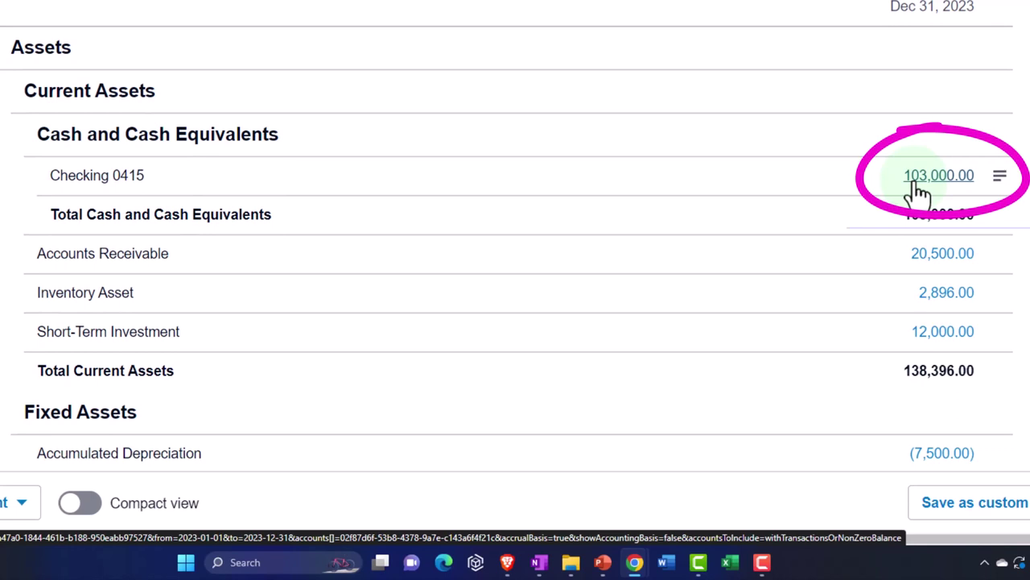
{"action": "scroll", "coordinate": [917, 193], "scroll_direction": "down", "scroll_amount": 3}
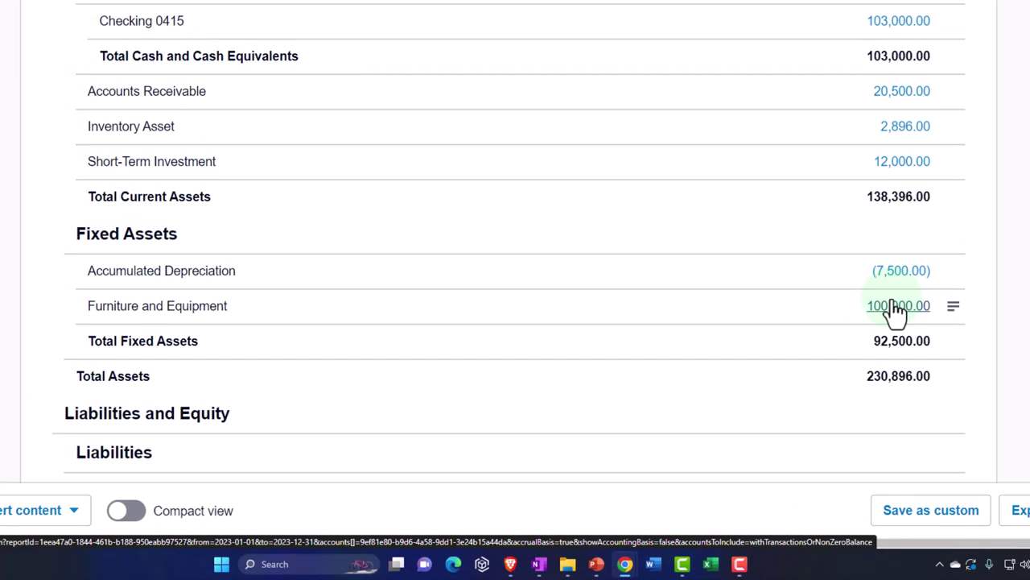
{"action": "scroll", "coordinate": [896, 310], "scroll_direction": "up", "scroll_amount": 3}
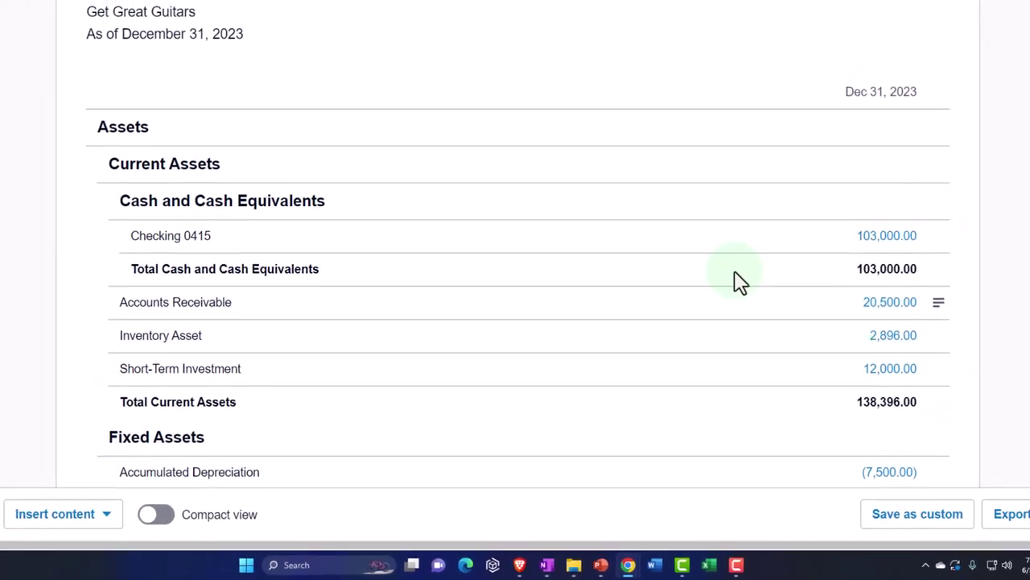
Step: Return to the dashboard tab and switch to OneNote to view the vendor, customer and employee workflow chart
{"action": "left_click", "coordinate": [87, 10]}
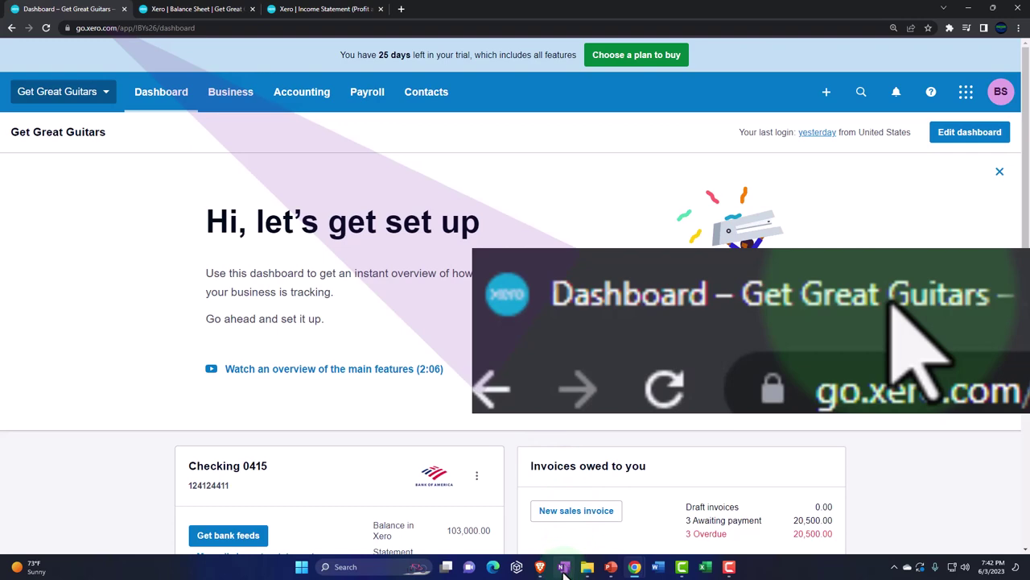
{"action": "left_click", "coordinate": [729, 567]}
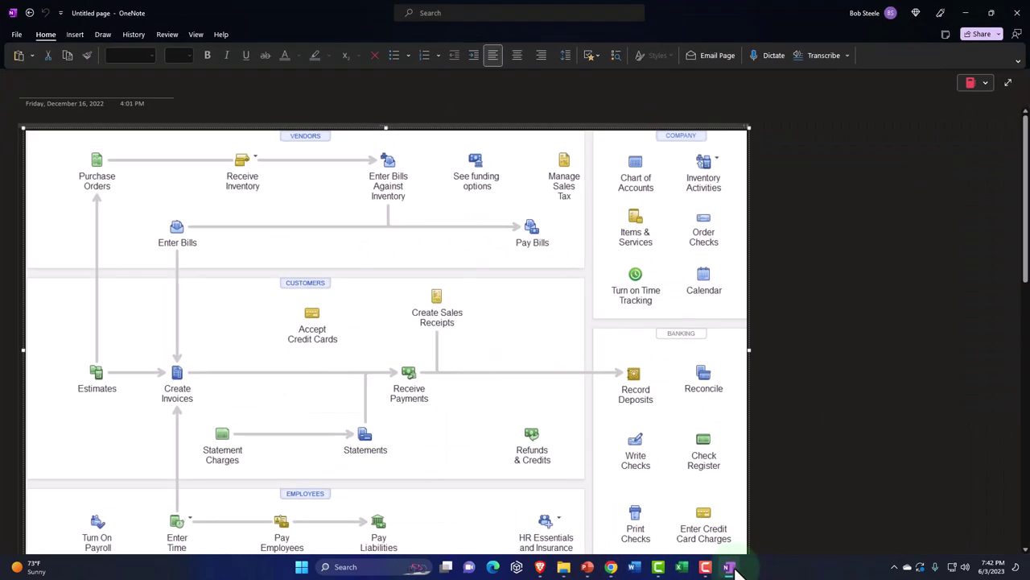
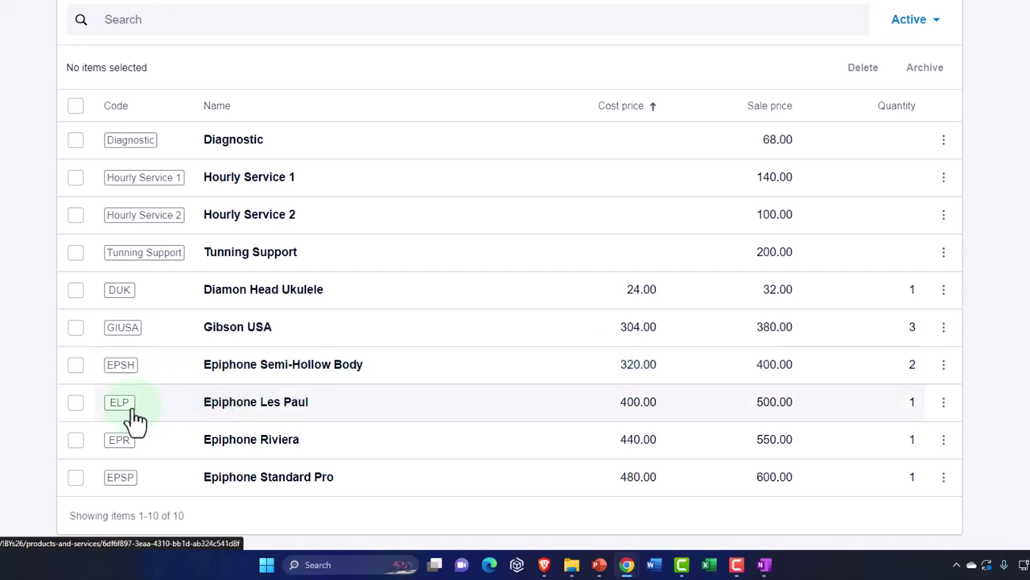
Step: Go from the products and services list to the Purchase Orders list and start a new purchase order
{"action": "scroll", "coordinate": [134, 420], "scroll_direction": "up", "scroll_amount": 5}
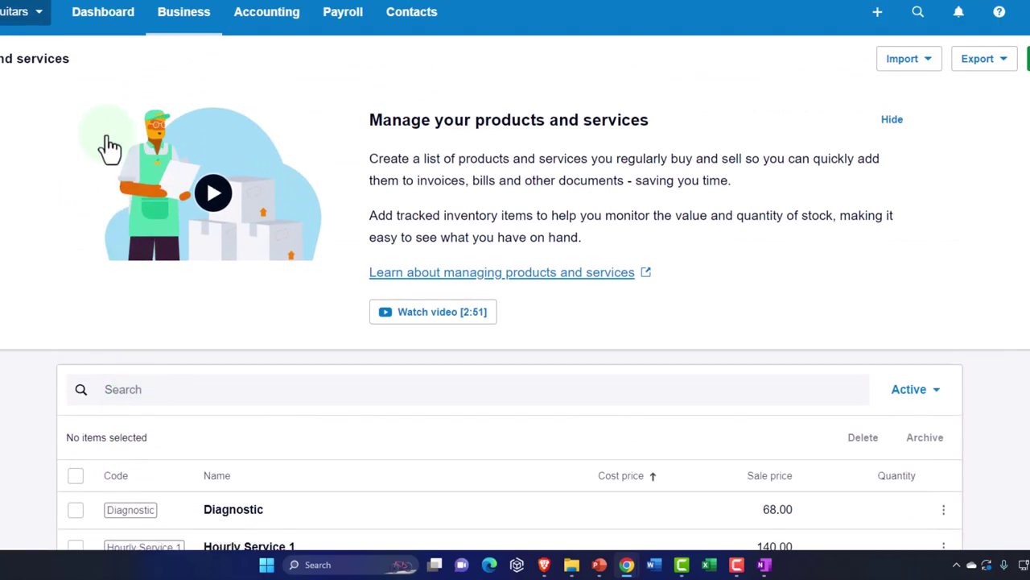
{"action": "left_click", "coordinate": [877, 13]}
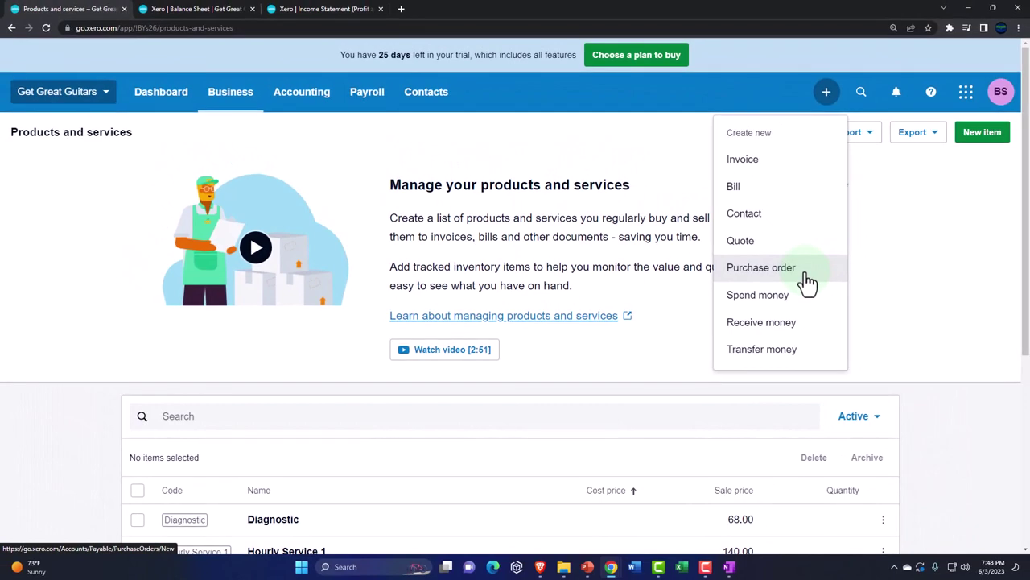
{"action": "left_click", "coordinate": [232, 99]}
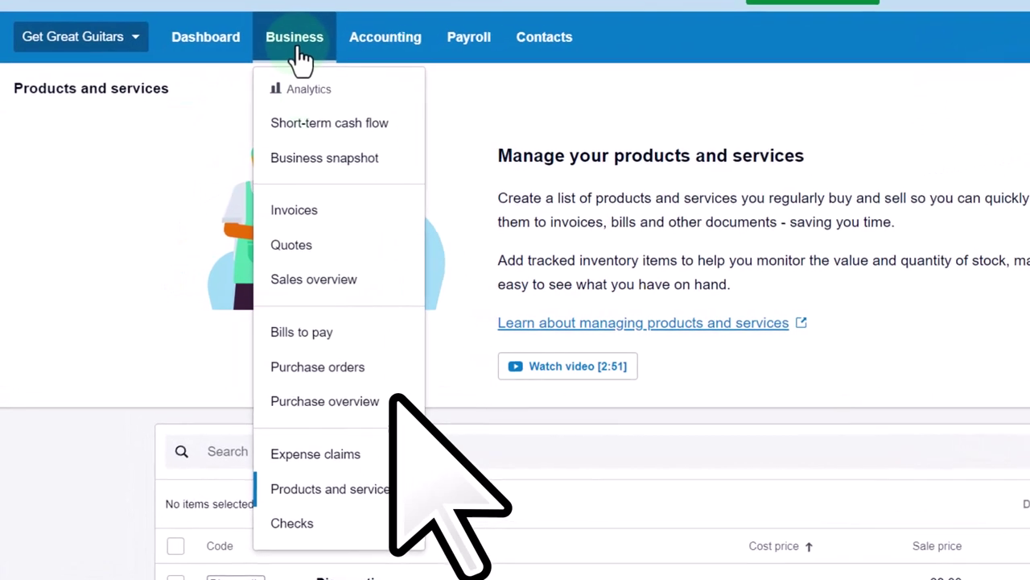
{"action": "left_click", "coordinate": [361, 370]}
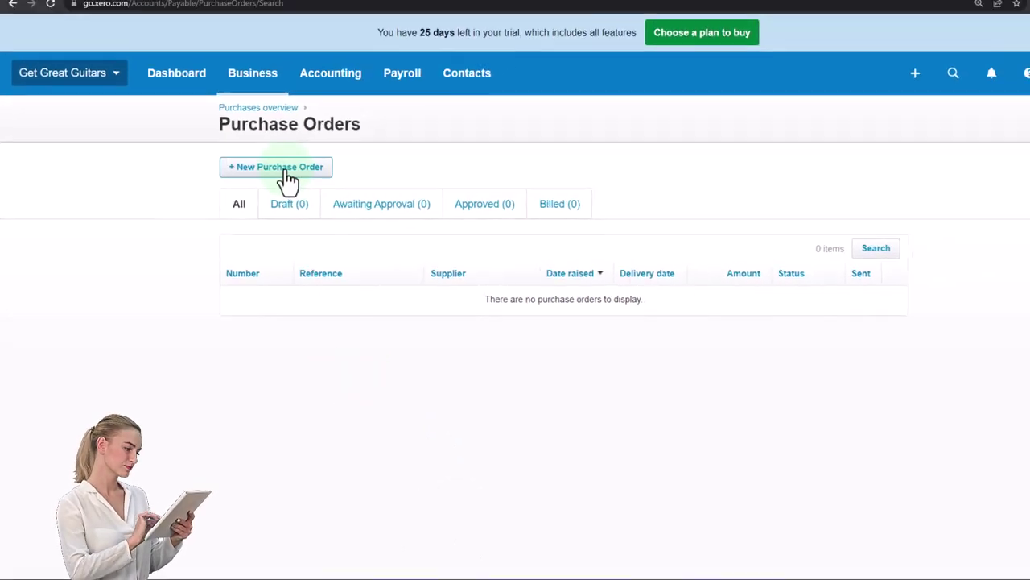
{"action": "left_click", "coordinate": [286, 171]}
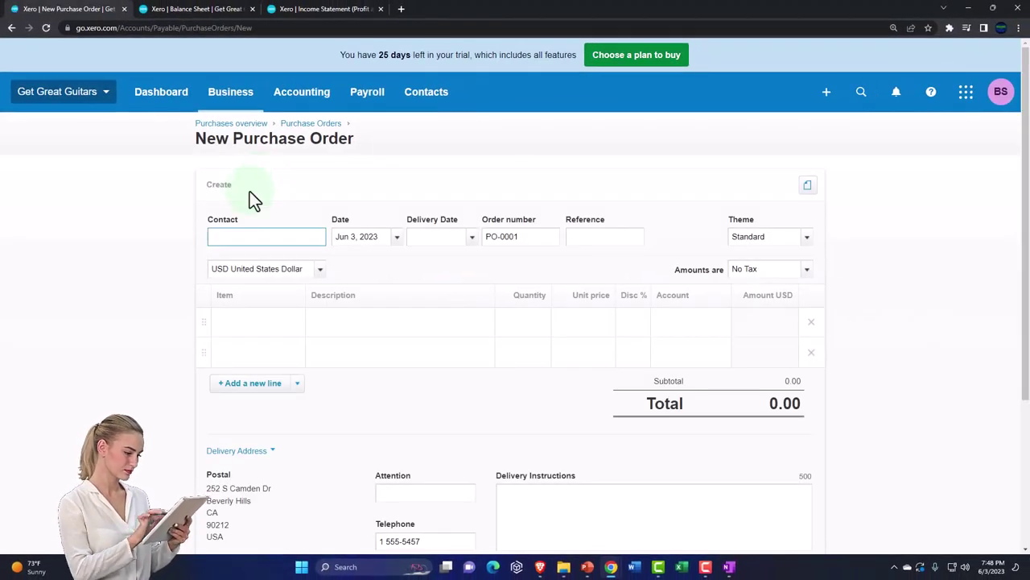
Step: Choose Epiphone as the purchase order's contact and set the order date to Jan 12, 2023
{"action": "key", "text": "ctrl+plus"}
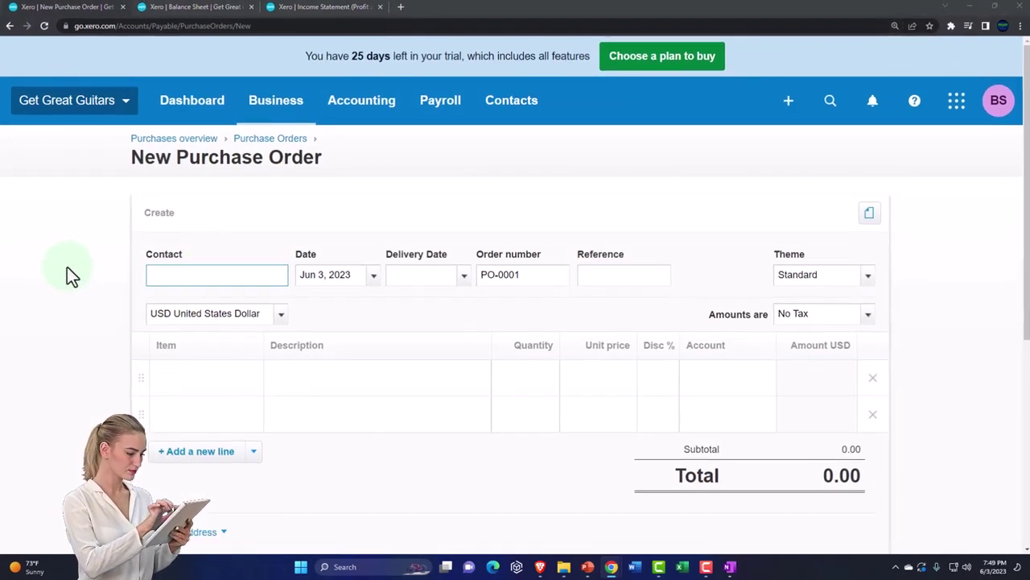
{"action": "key", "text": "ctrl+plus"}
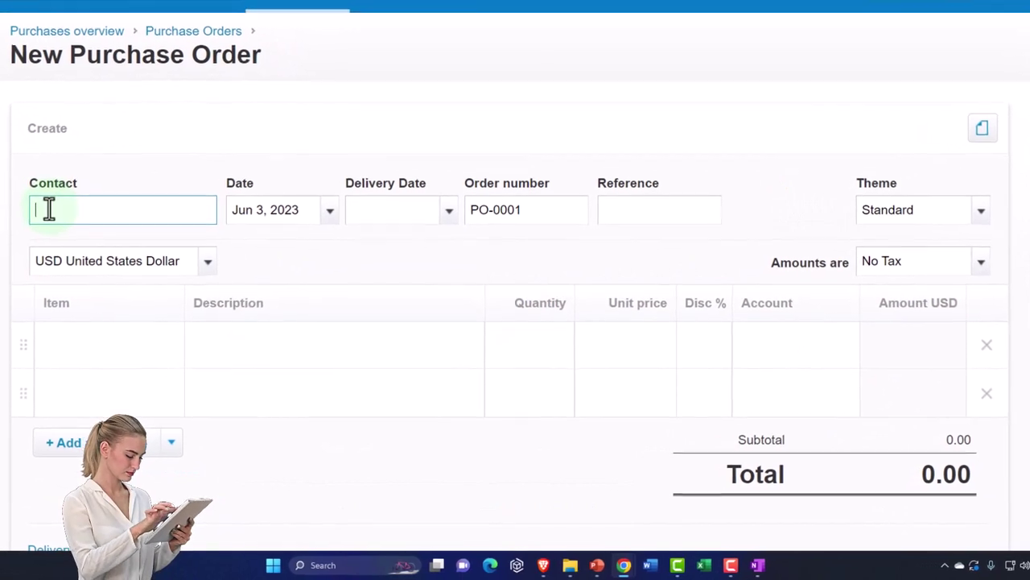
{"action": "left_click", "coordinate": [76, 229]}
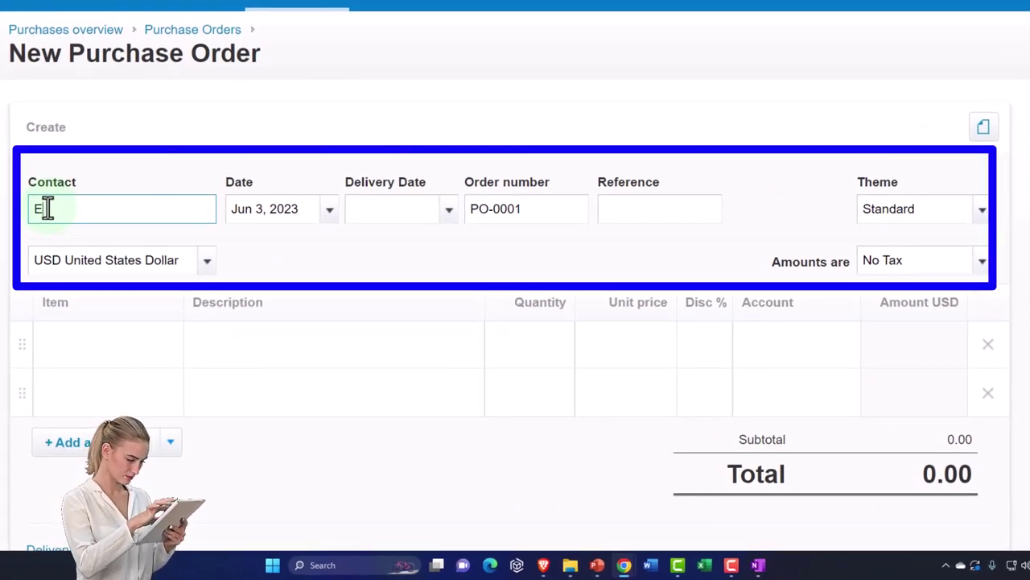
{"action": "type", "text": "Ep"}
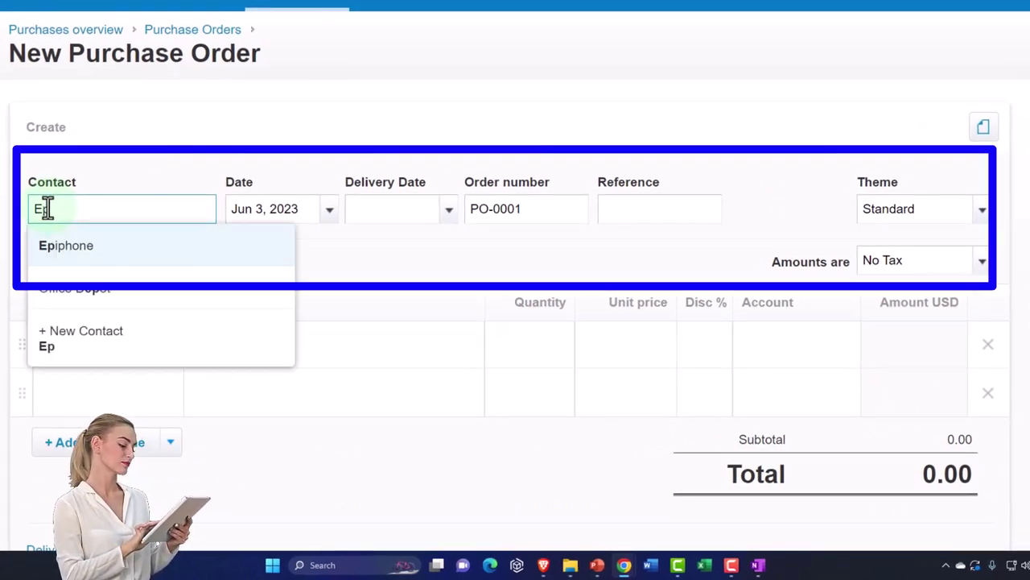
{"action": "left_click", "coordinate": [78, 250]}
{"action": "key", "text": "Tab"}
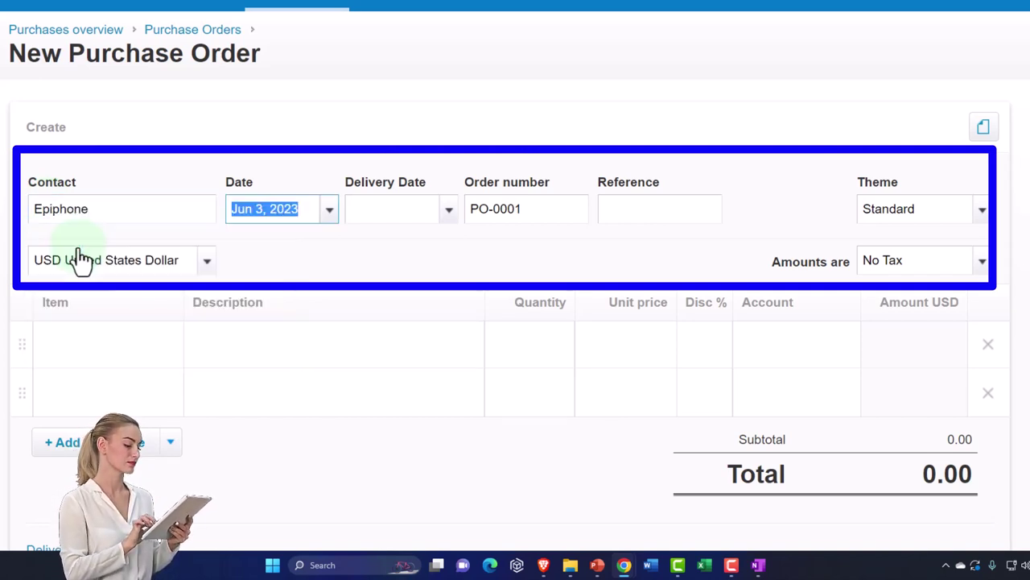
{"action": "type", "text": "01/"}
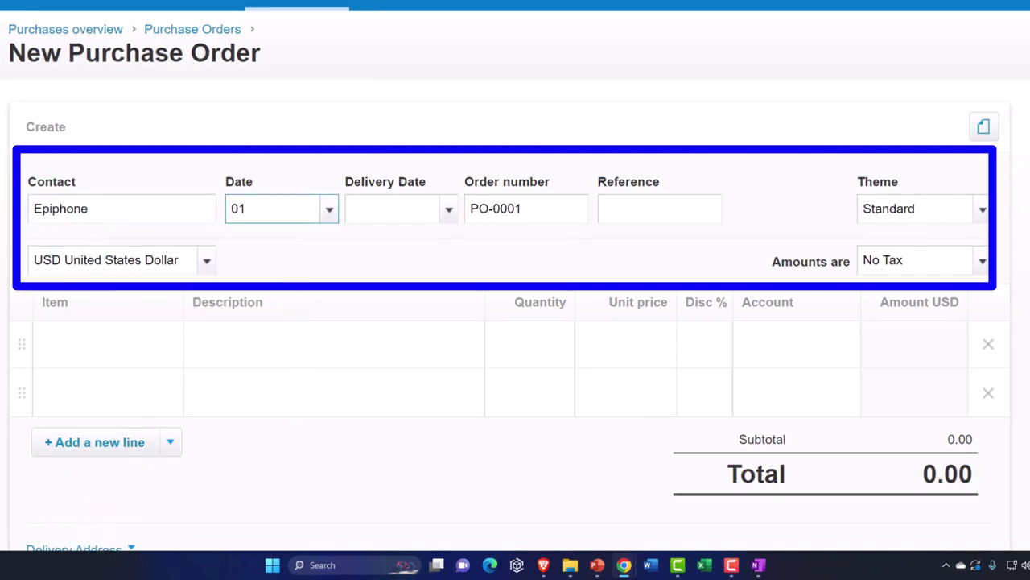
{"action": "type", "text": "12/23"}
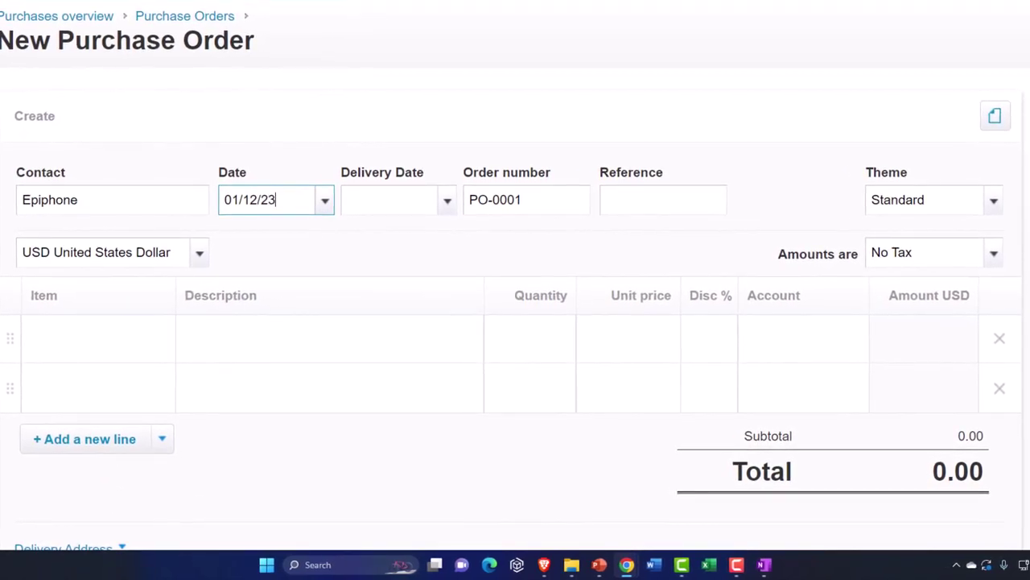
{"action": "key", "text": "Tab"}
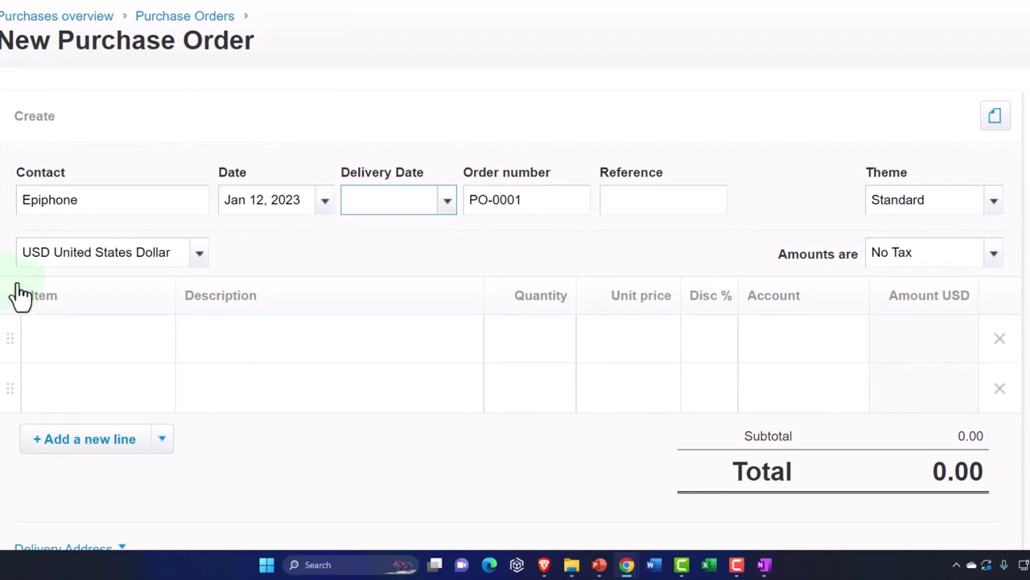
Step: Leave the delivery date and reference blank, keep the default theme and currency, and set the amounts to Tax Exclusive
{"action": "left_click", "coordinate": [448, 201]}
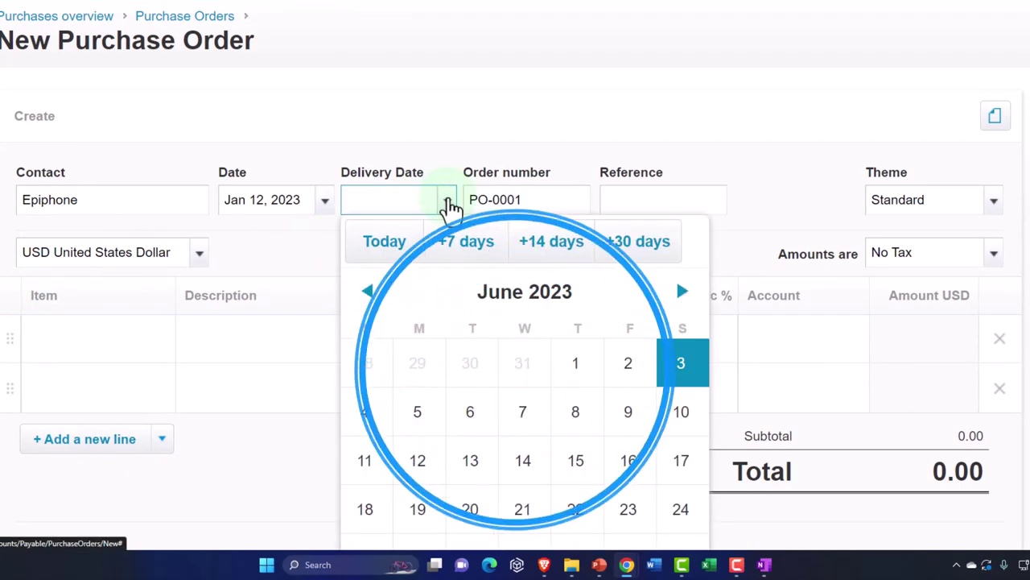
{"action": "left_click", "coordinate": [448, 202]}
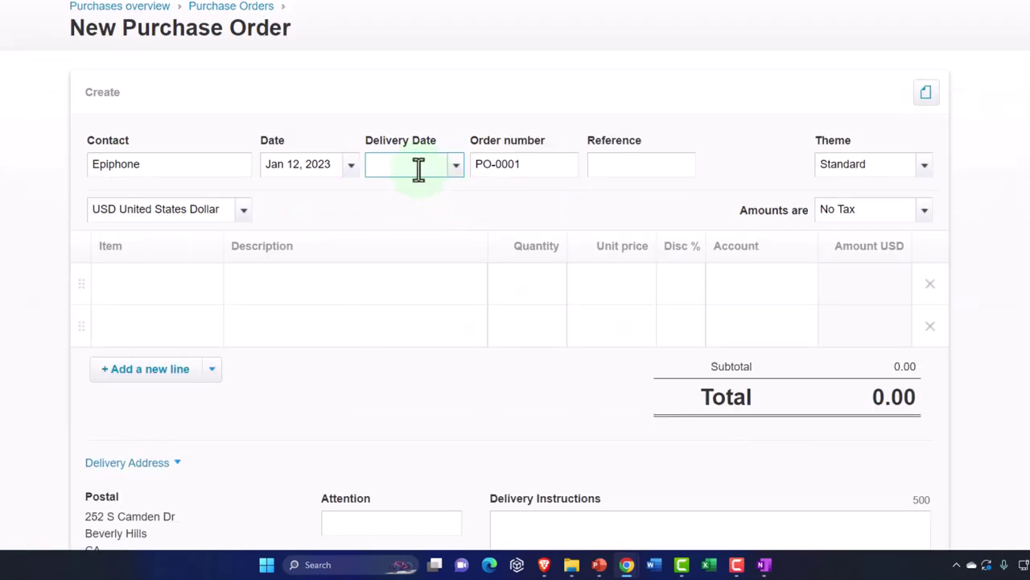
{"action": "key", "text": "Tab"}
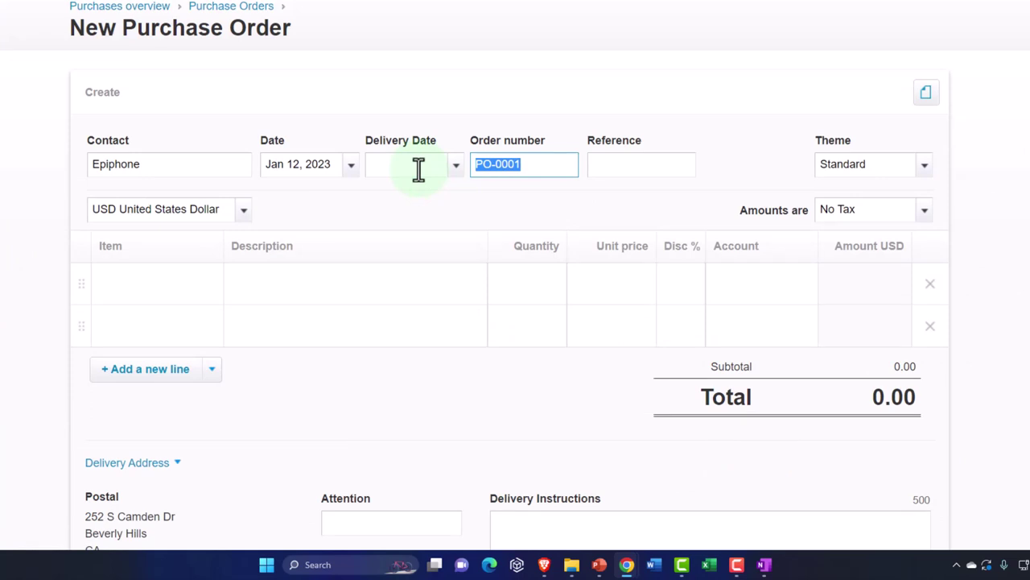
{"action": "key", "text": "Tab"}
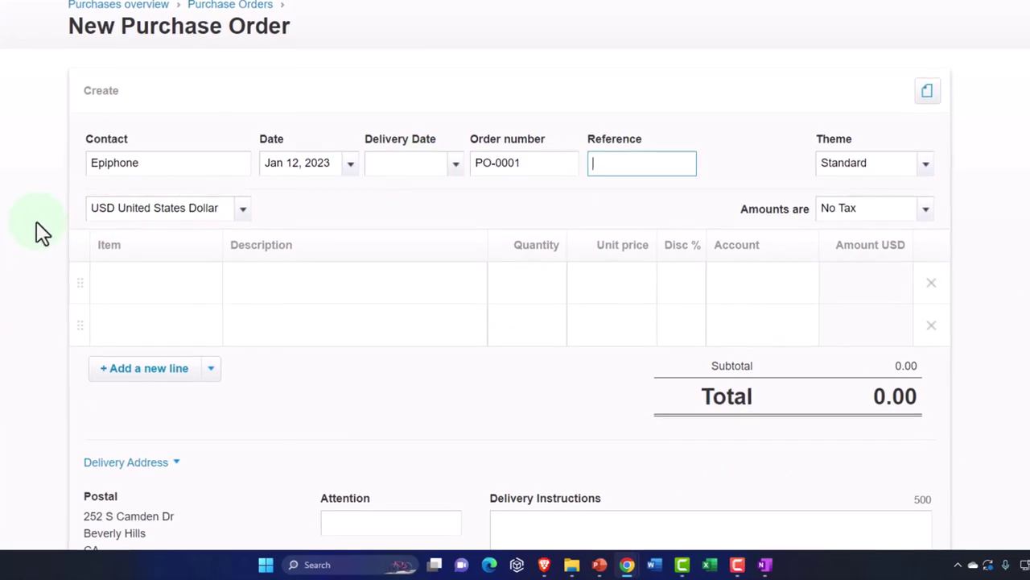
{"action": "key", "text": "Tab"}
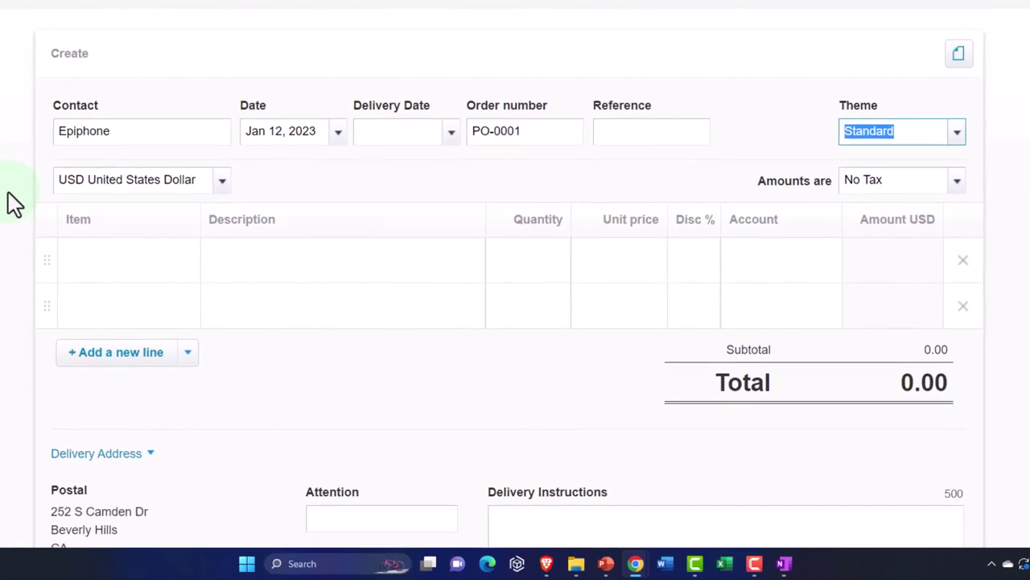
{"action": "key", "text": "Tab"}
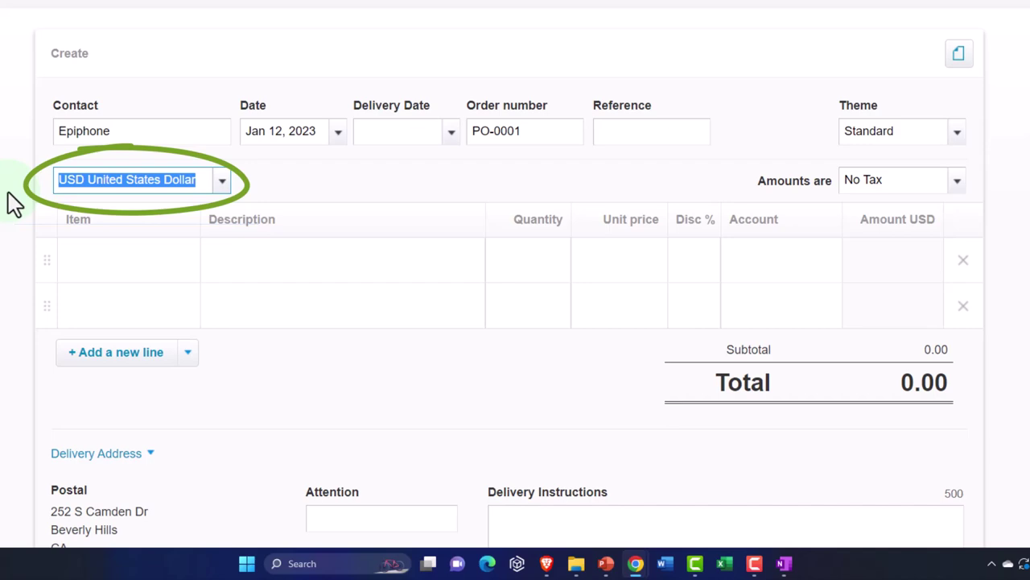
{"action": "key", "text": "Tab"}
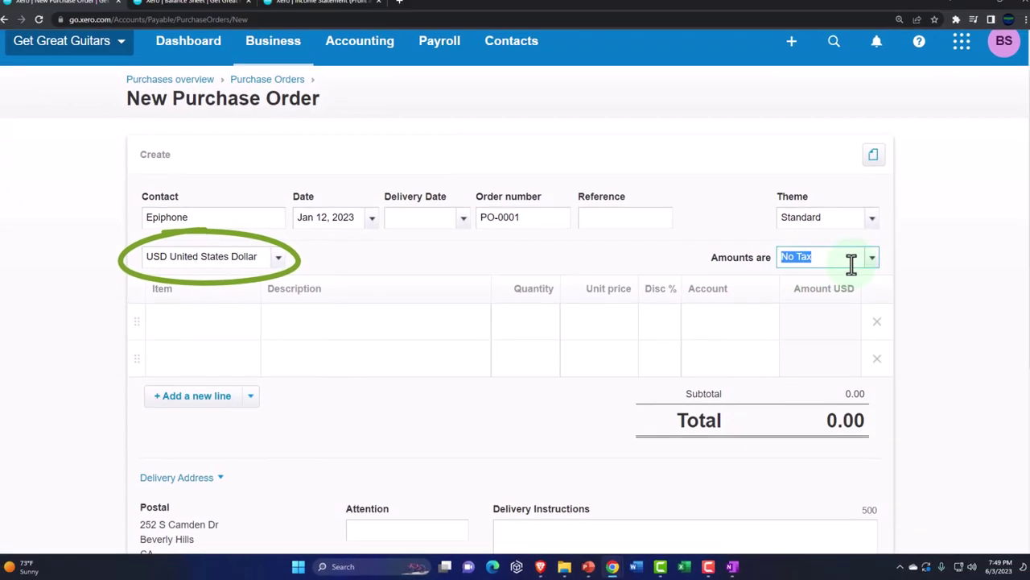
{"action": "left_click", "coordinate": [872, 259]}
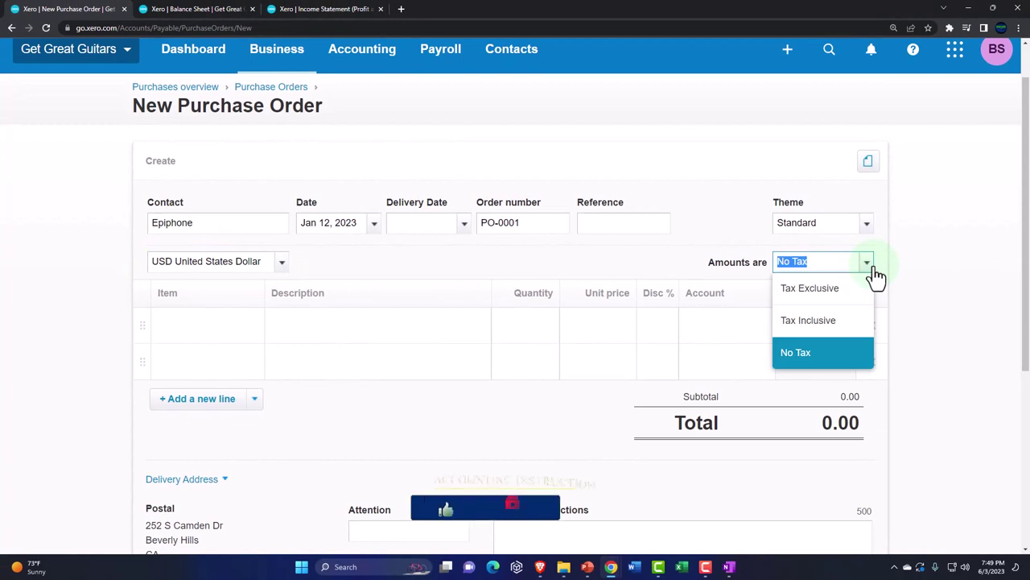
{"action": "left_click", "coordinate": [854, 290]}
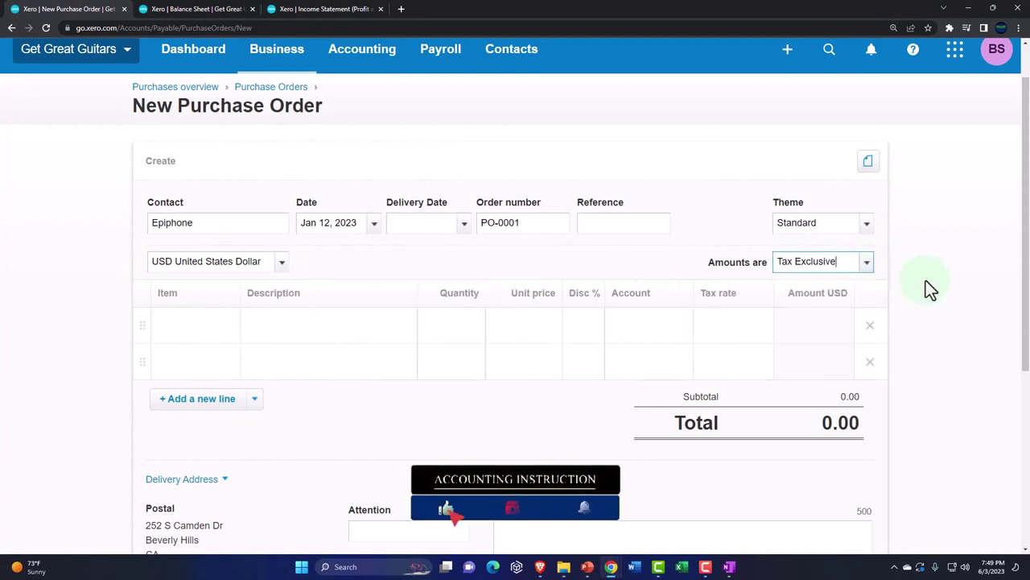
Step: Add the item ELP: Epiphone Les Paul to the first line of the purchase order
{"action": "key", "text": "Tab"}
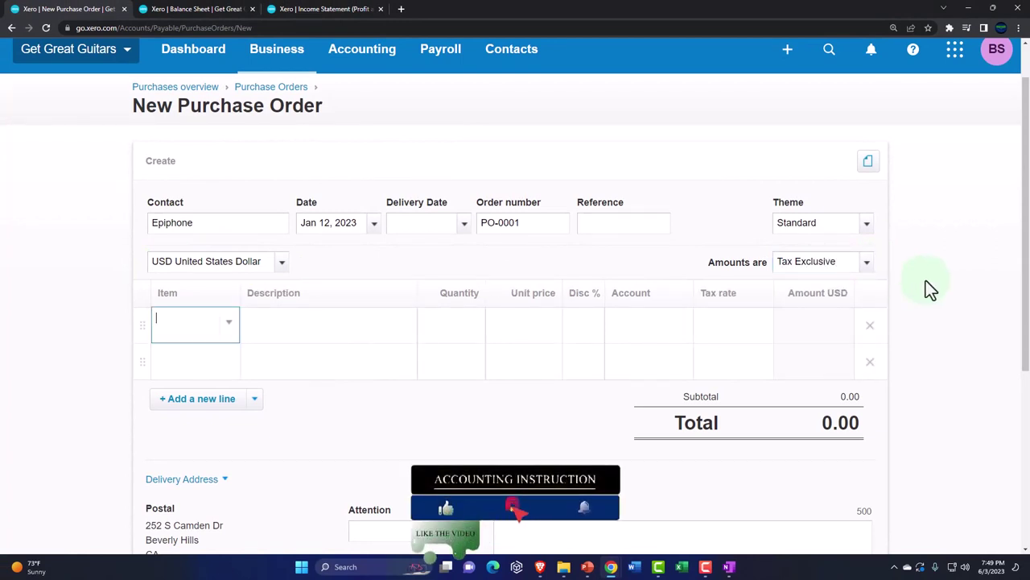
{"action": "key", "text": "Down"}
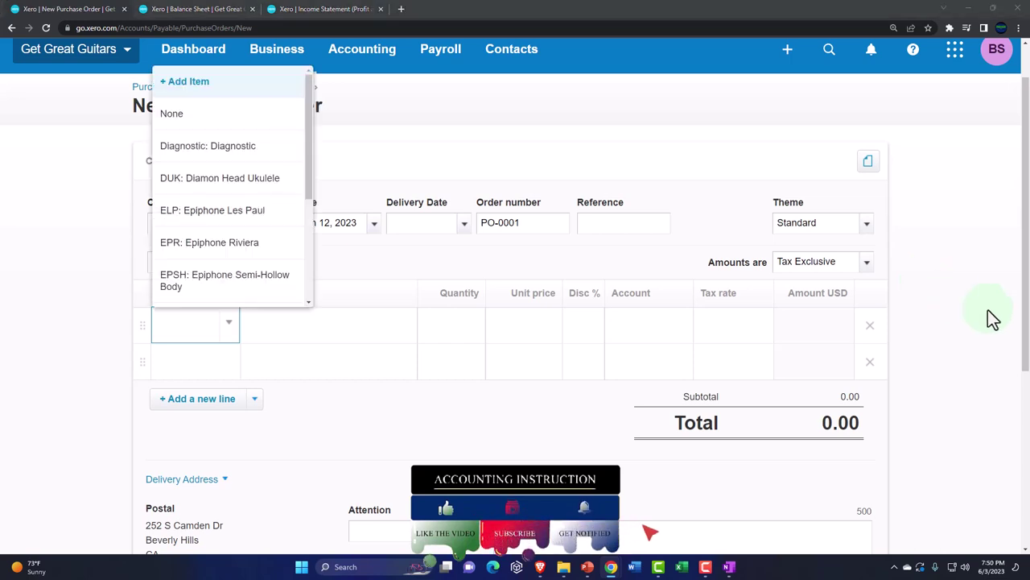
{"action": "left_click", "coordinate": [70, 282]}
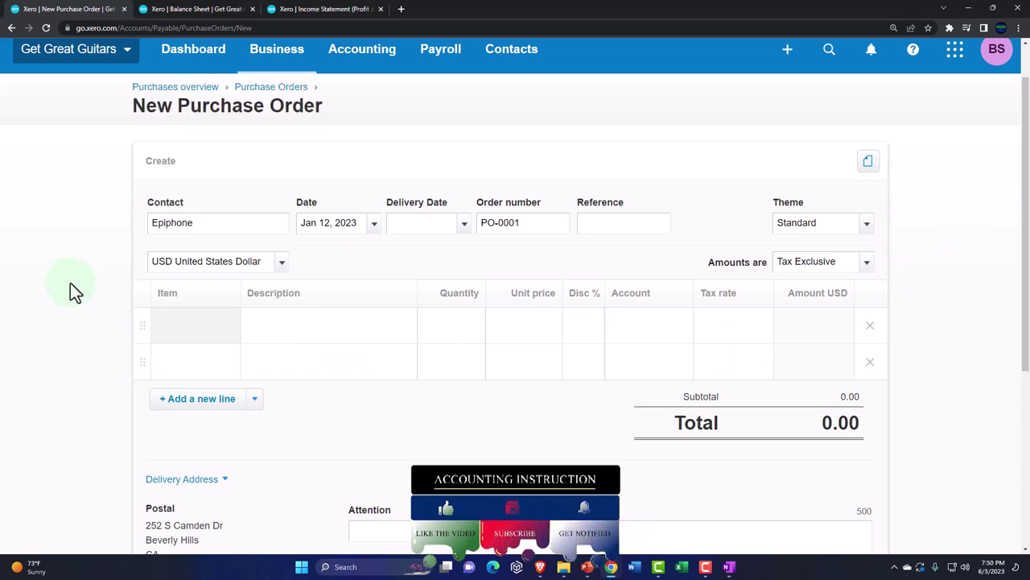
{"action": "left_click", "coordinate": [350, 332]}
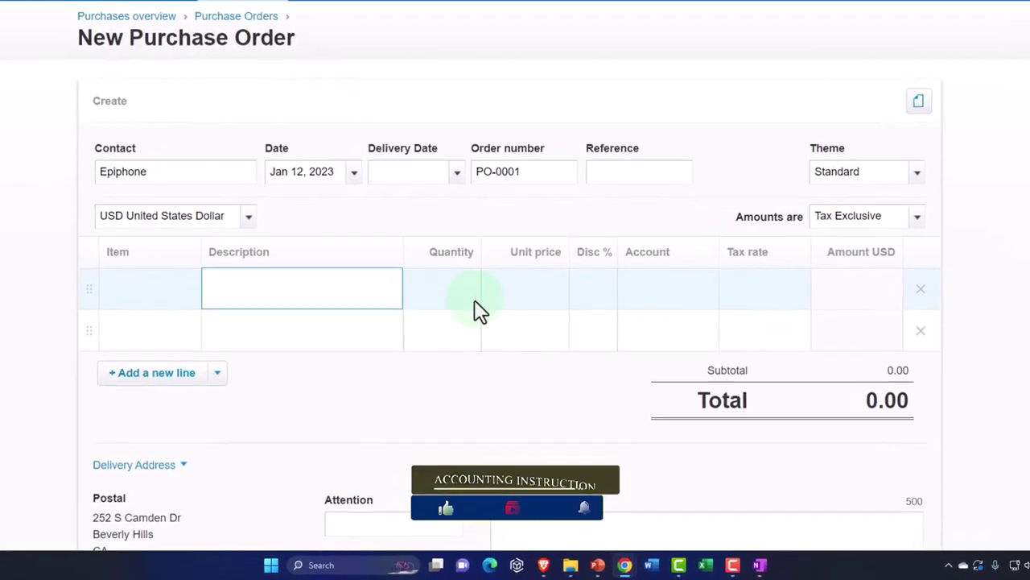
{"action": "left_click", "coordinate": [141, 290]}
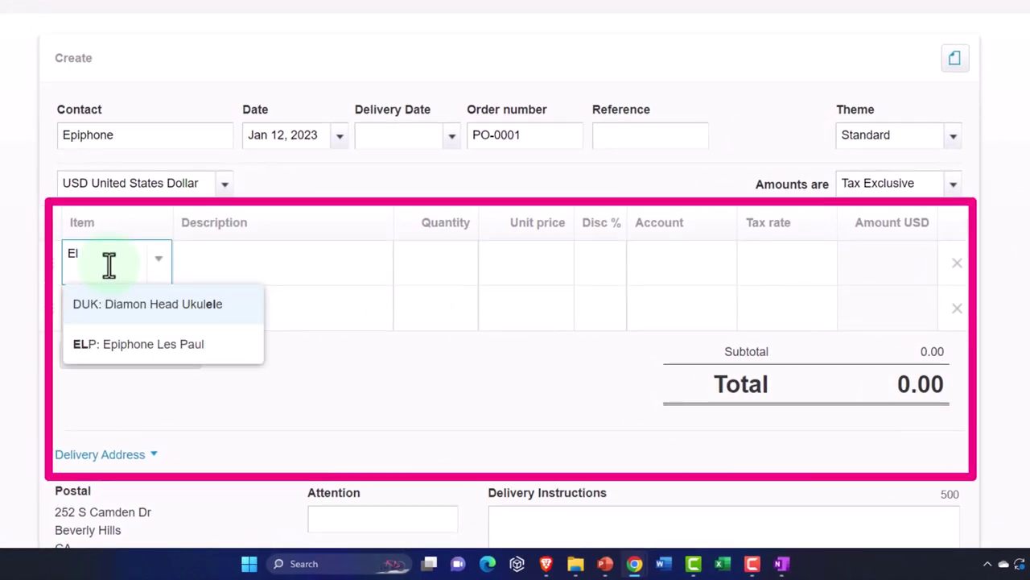
{"action": "left_click", "coordinate": [151, 357]}
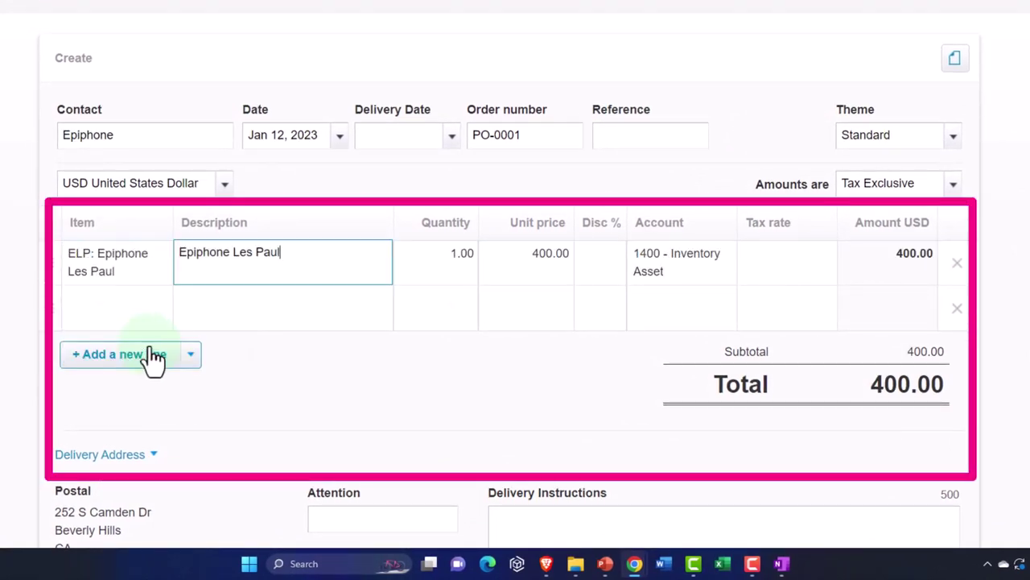
Step: Set the quantity of the Epiphone Les Paul line to 20, keeping its default price and account
{"action": "key", "text": "Tab"}
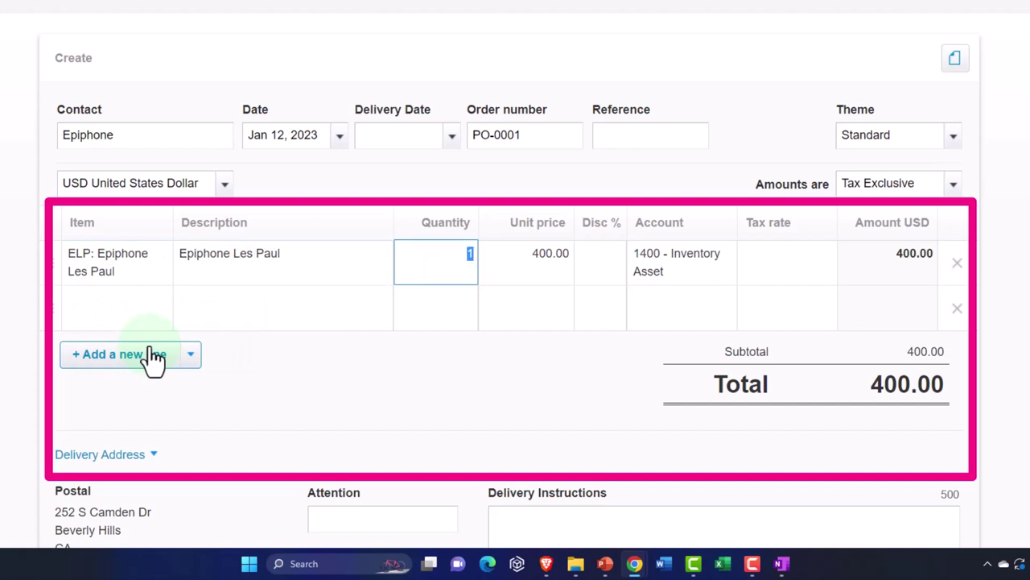
{"action": "key", "text": "Tab"}
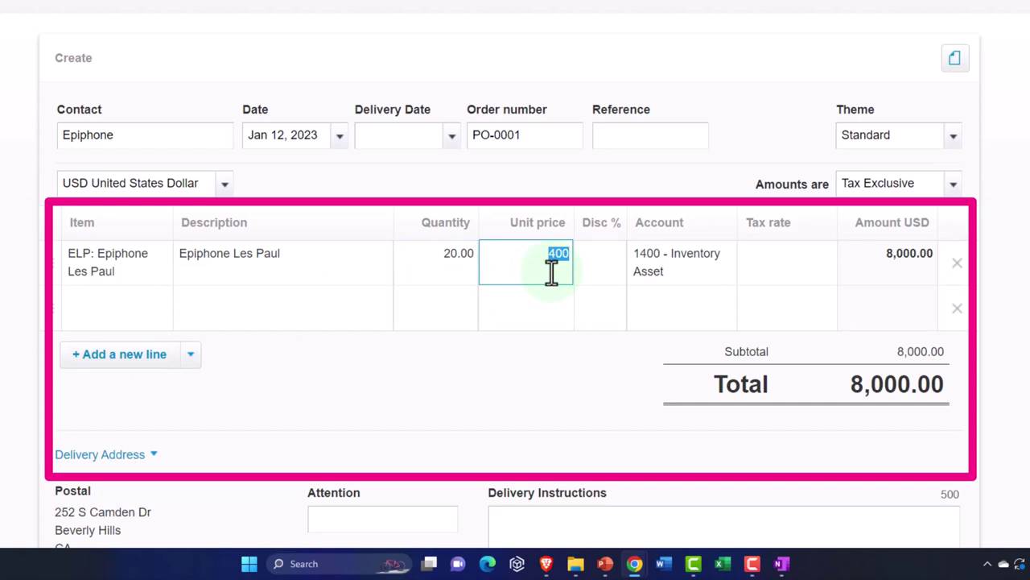
{"action": "key", "text": "Tab"}
{"action": "key", "text": "Tab"}
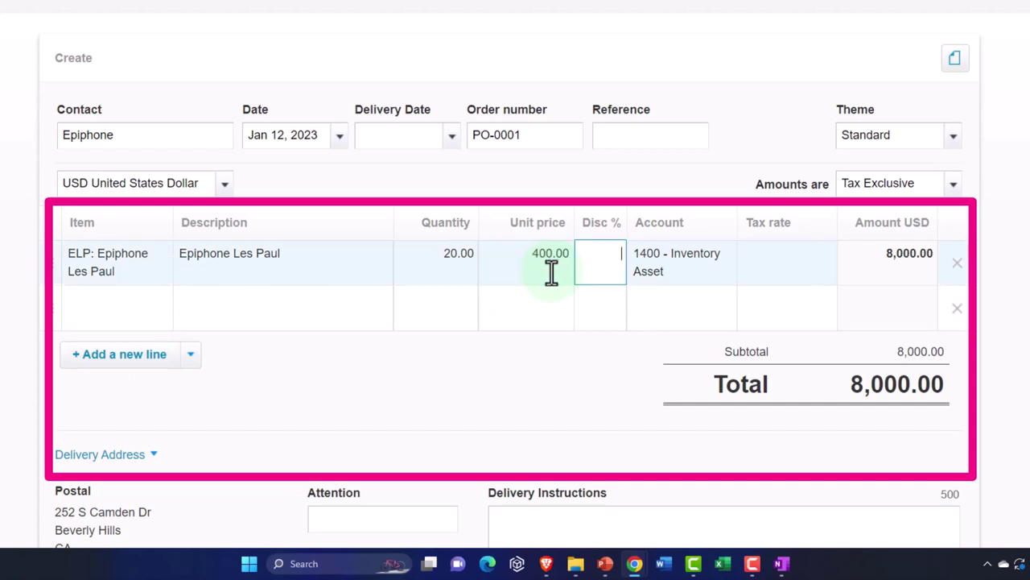
{"action": "key", "text": "Tab"}
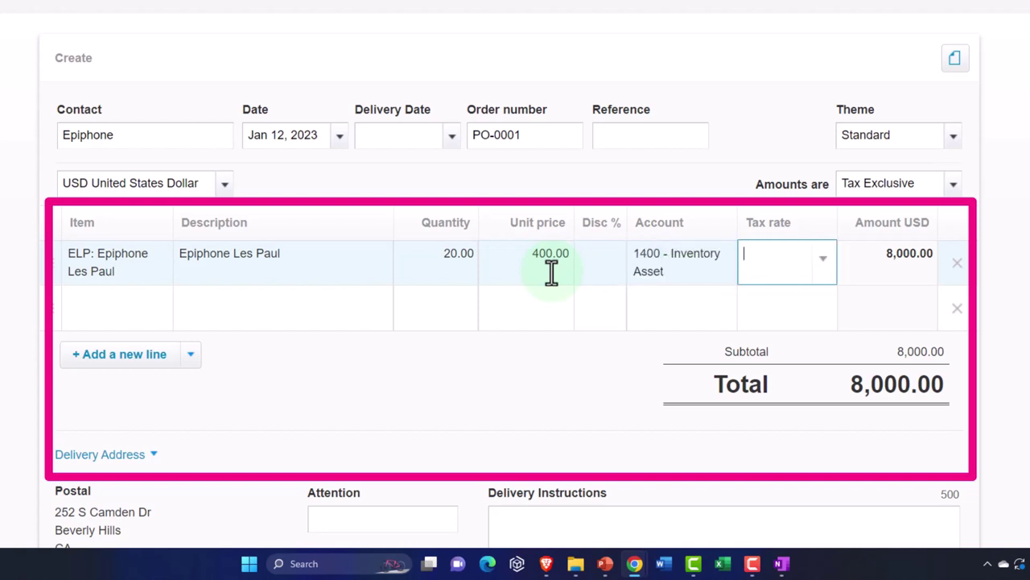
{"action": "key", "text": "Tab"}
Step: Add the item EPR: Epiphone Riviera to the second line of the purchase order
{"action": "key", "text": "Tab"}
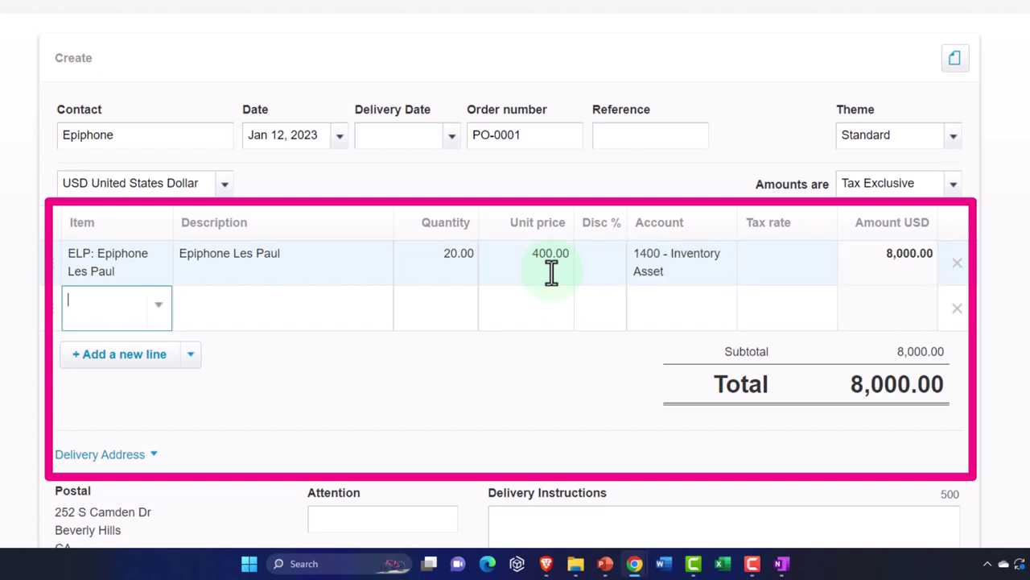
{"action": "type", "text": "ERP"}
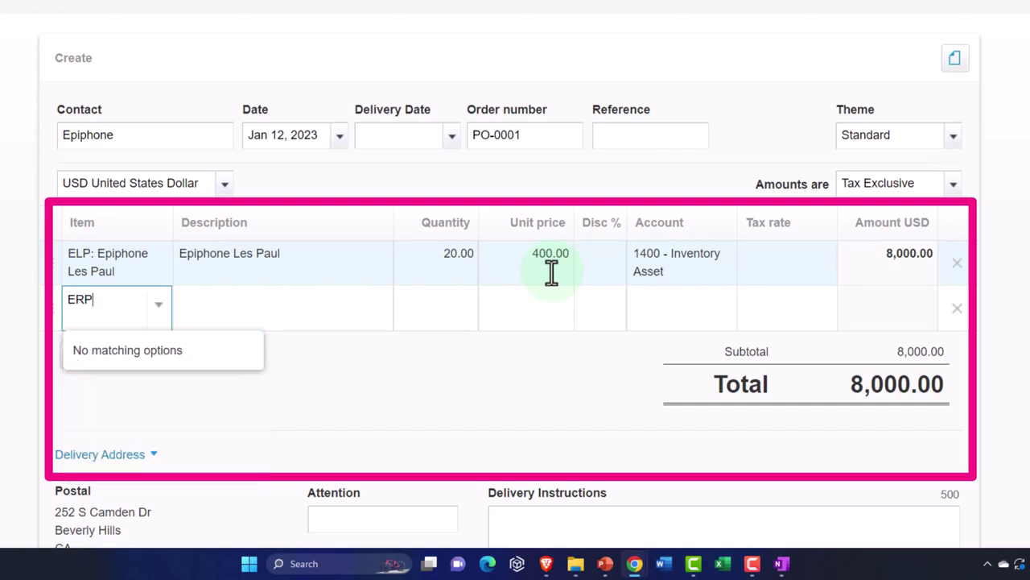
{"action": "key", "text": "BackSpace"}
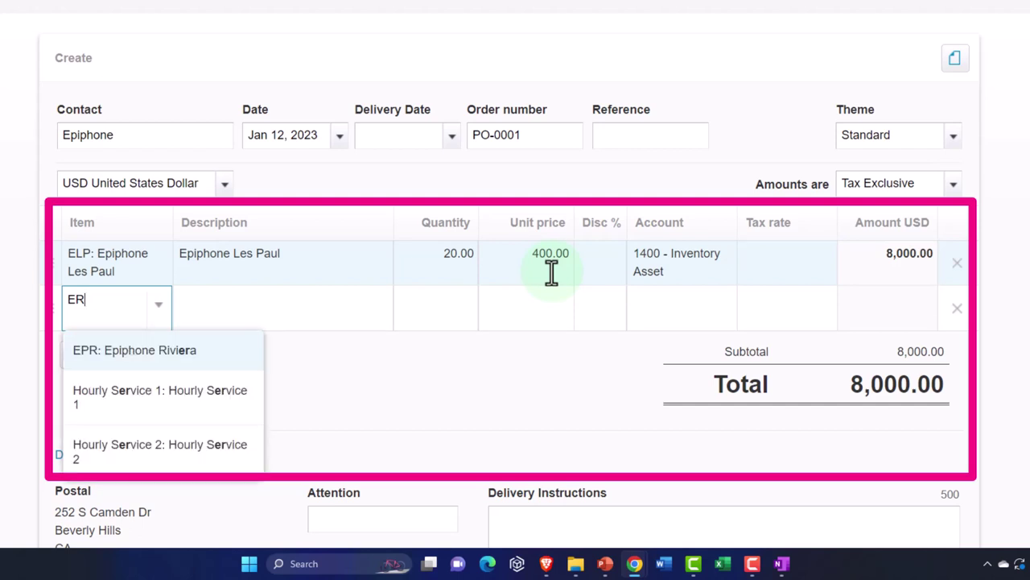
{"action": "key", "text": "Down"}
{"action": "key", "text": "Up"}
{"action": "key", "text": "Tab"}
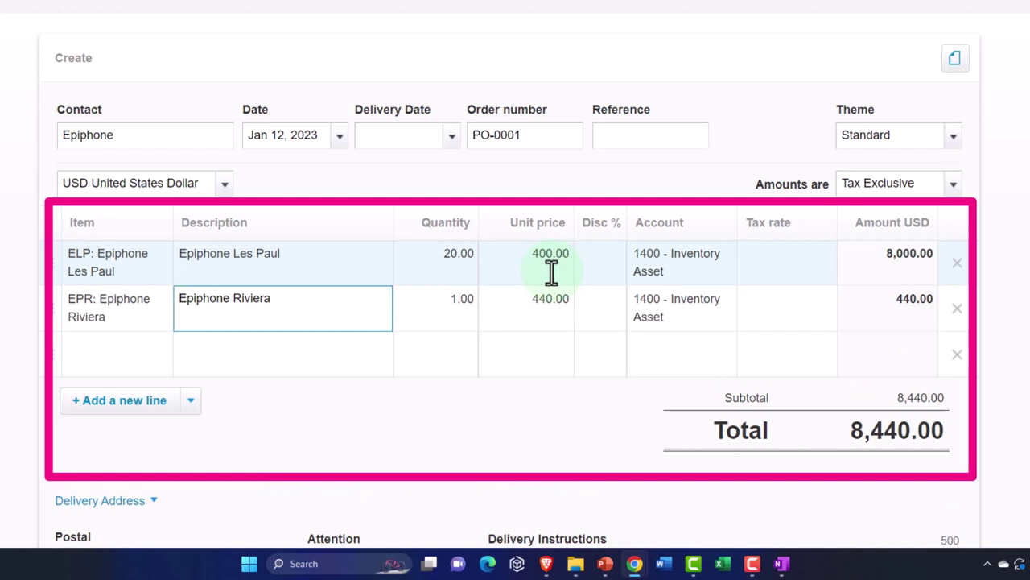
Step: Set the quantity of the Epiphone Riviera line to 5, keep its other defaults, and go to the third line
{"action": "key", "text": "Tab"}
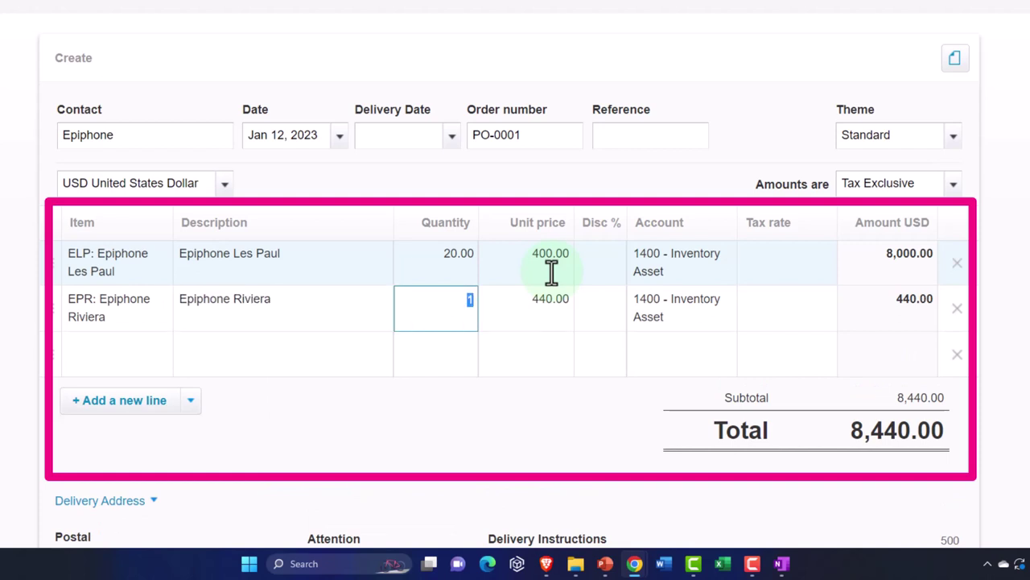
{"action": "key", "text": "Tab"}
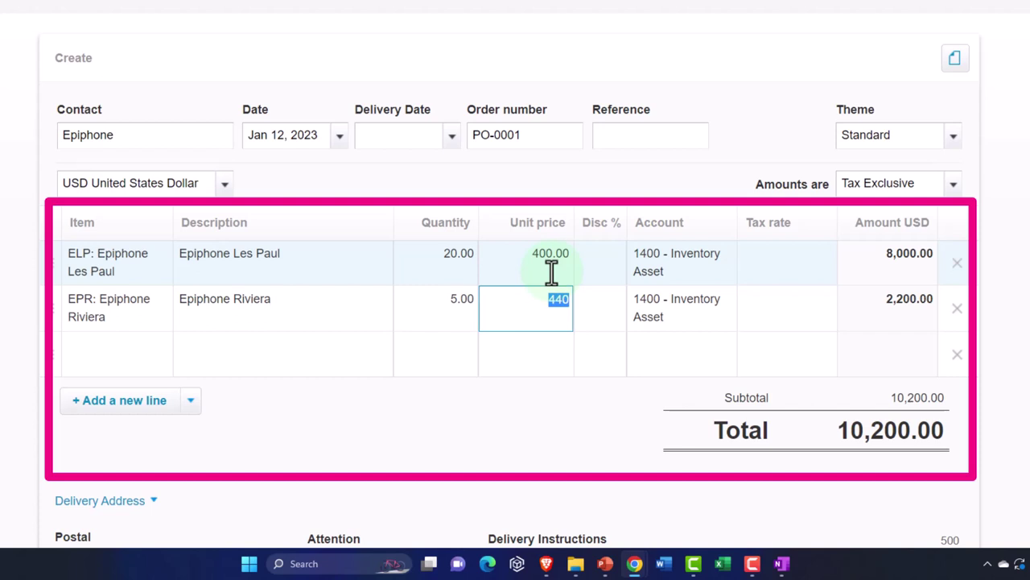
{"action": "key", "text": "Tab"}
{"action": "key", "text": "Tab"}
{"action": "key", "text": "Tab"}
{"action": "key", "text": "Tab"}
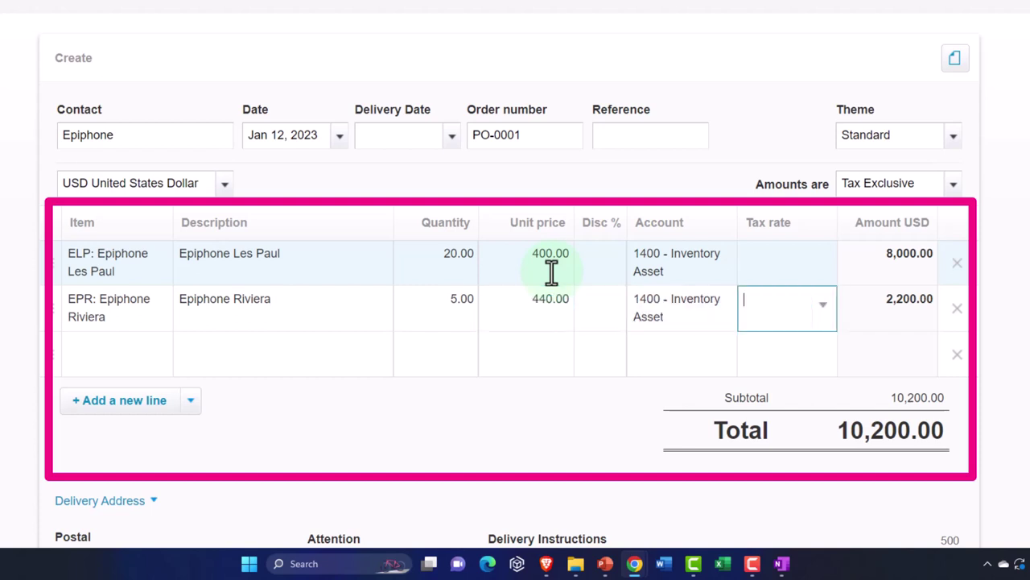
{"action": "key", "text": "Tab"}
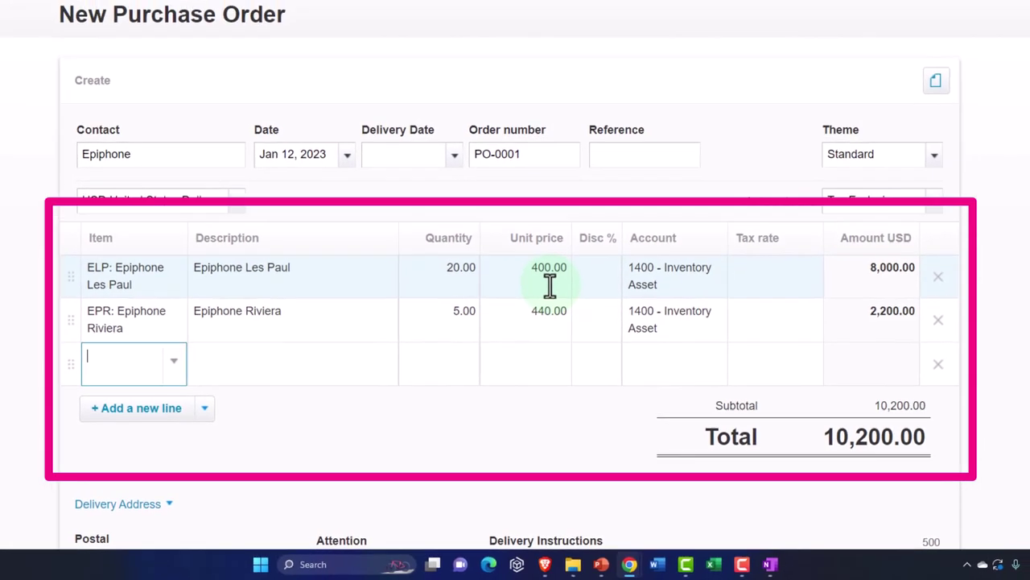
Step: Add the item EPSH: Epiphone Semi-Hollow Body to the third line with a quantity of 4, keeping its default price and account
{"action": "type", "text": "EPSH"}
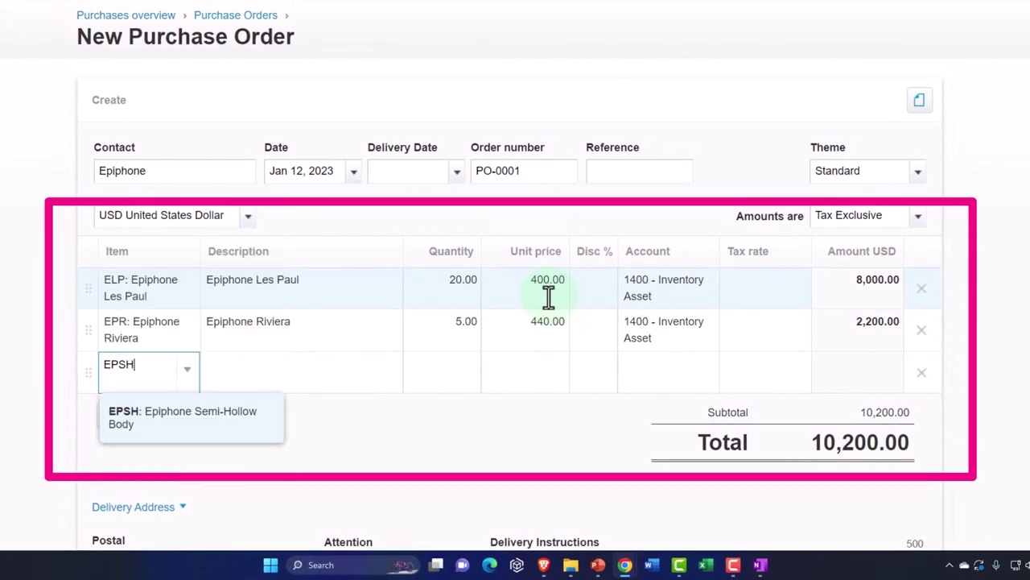
{"action": "key", "text": "Tab"}
{"action": "key", "text": "Tab"}
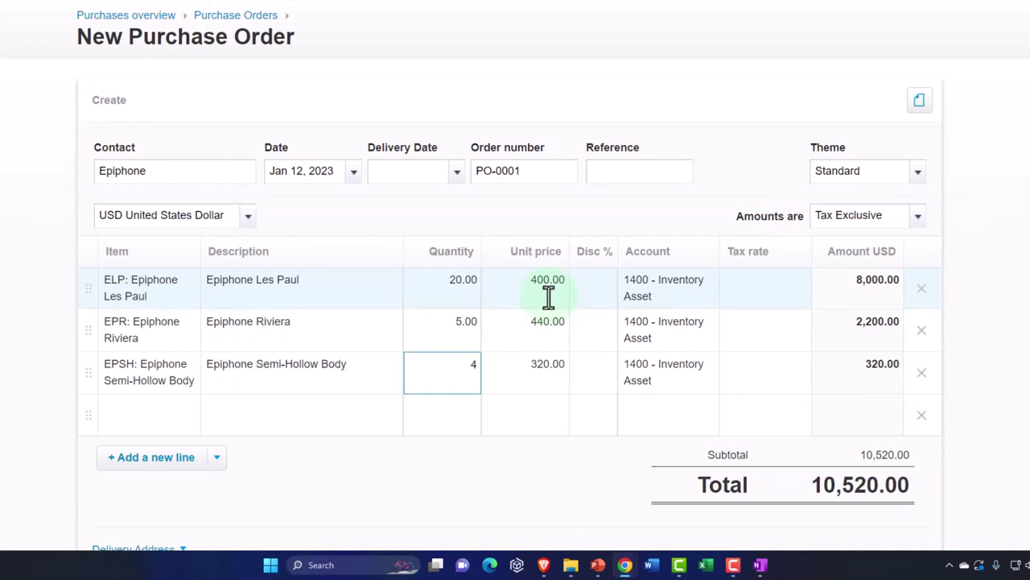
{"action": "key", "text": "Tab"}
{"action": "key", "text": "Tab"}
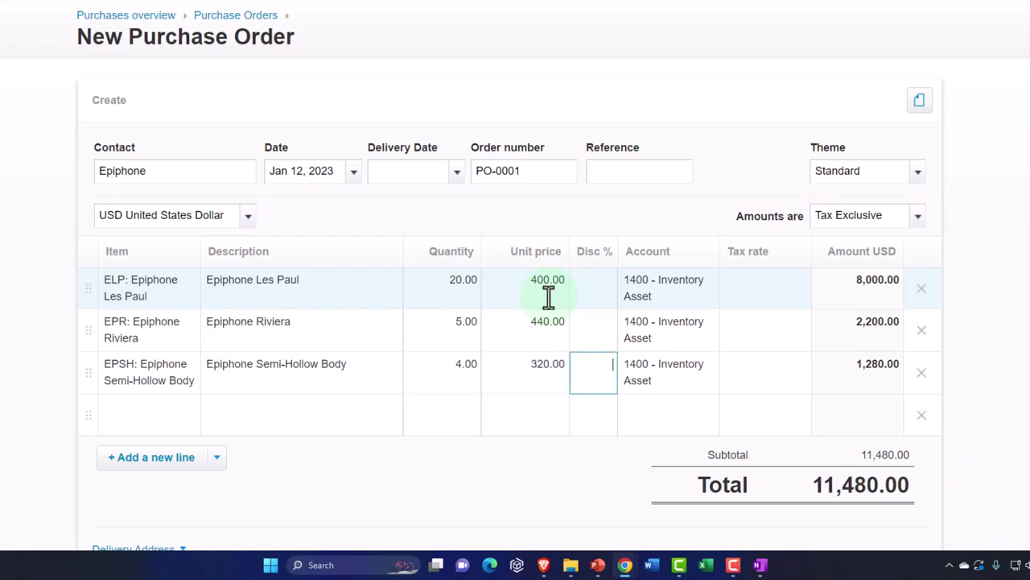
{"action": "key", "text": "Tab"}
{"action": "key", "text": "Tab"}
{"action": "key", "text": "Tab"}
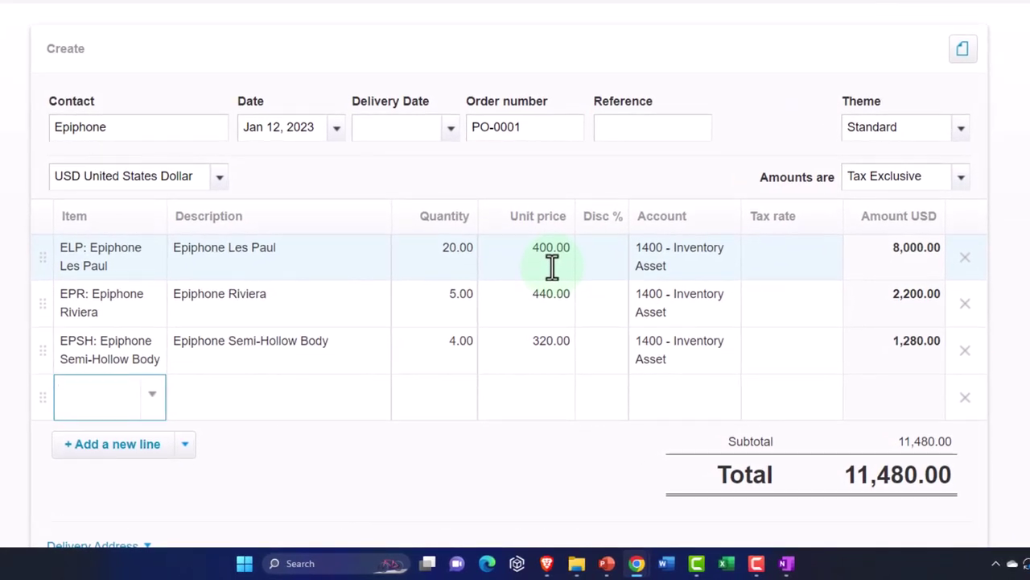
Step: Add the item EPSP: Epiphone Standard Pro to the fourth line with a quantity of 5, keeping its other defaults
{"action": "type", "text": "EPSP"}
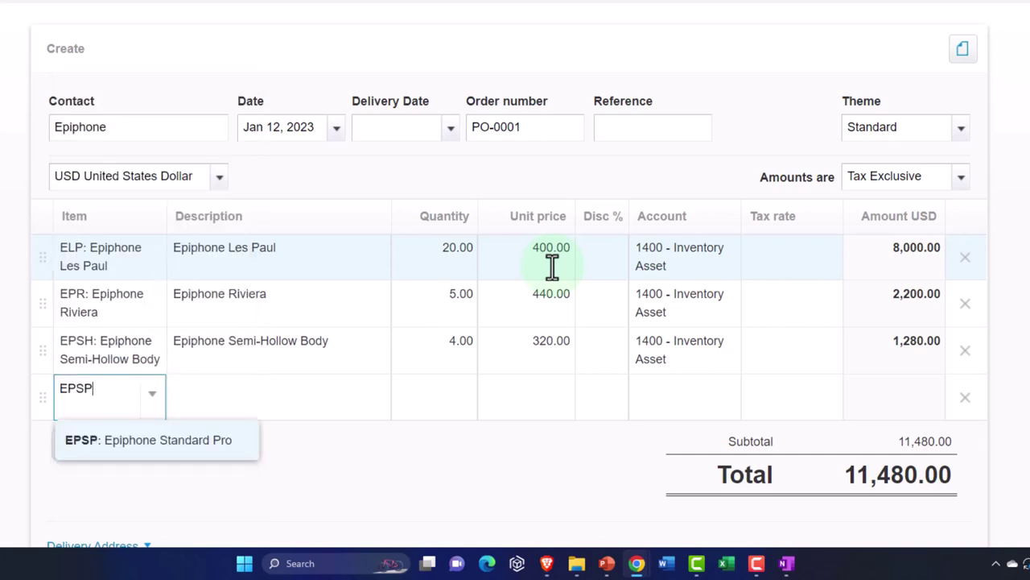
{"action": "key", "text": "Tab"}
{"action": "key", "text": "Tab"}
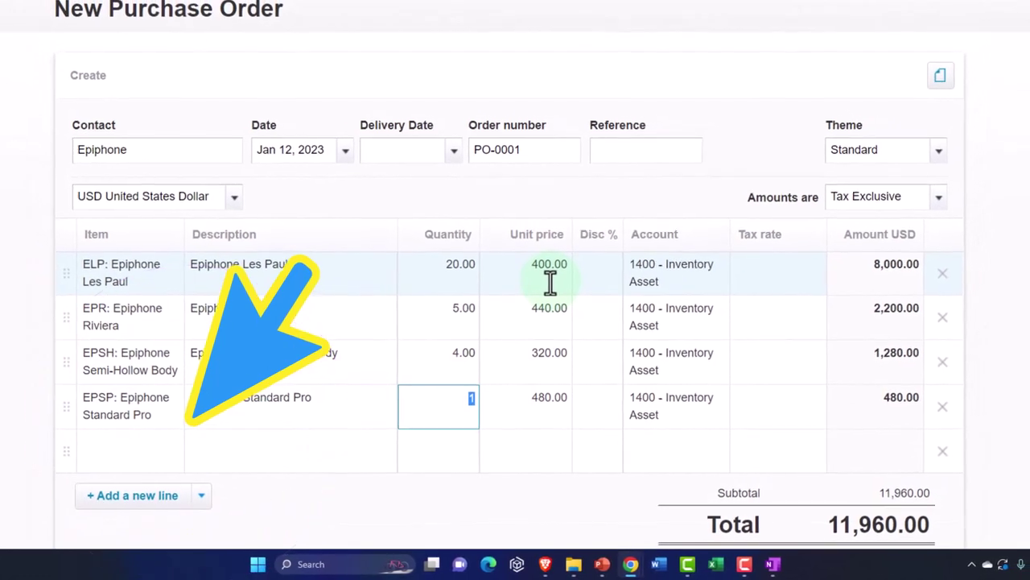
{"action": "type", "text": "5"}
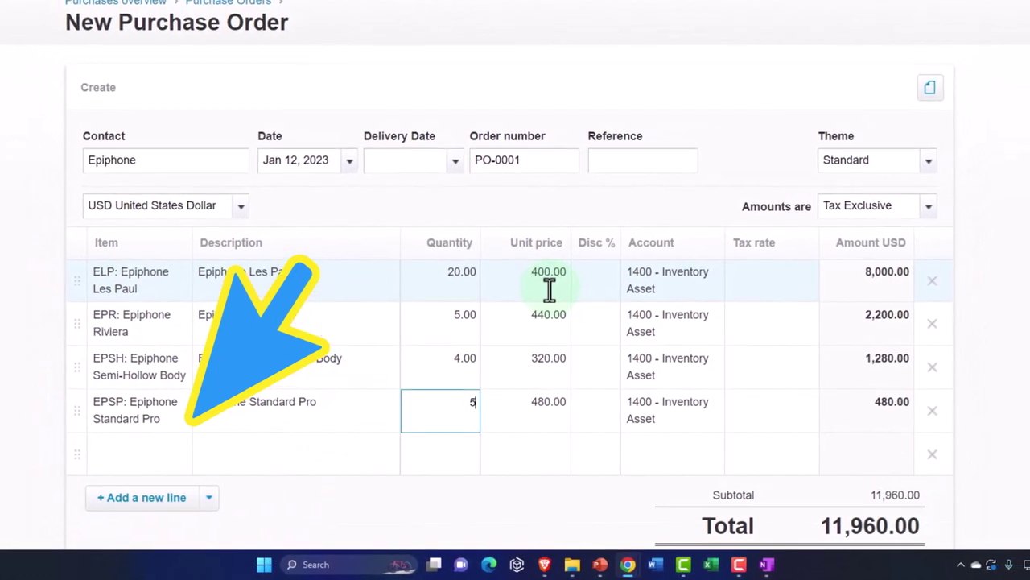
{"action": "key", "text": "Tab"}
{"action": "key", "text": "Tab"}
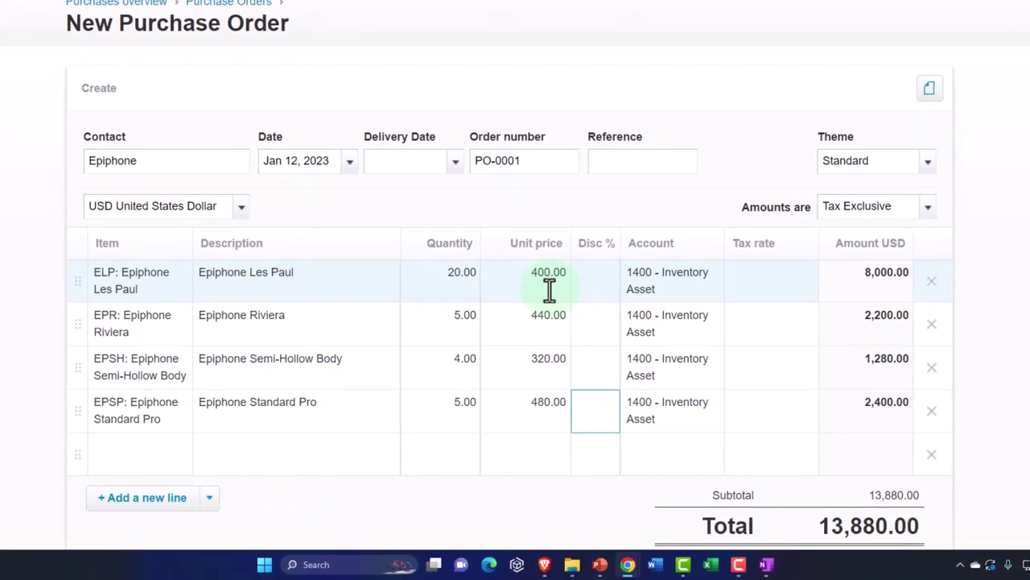
{"action": "key", "text": "Tab"}
{"action": "key", "text": "Tab"}
{"action": "key", "text": "Tab"}
{"action": "key", "text": "Tab"}
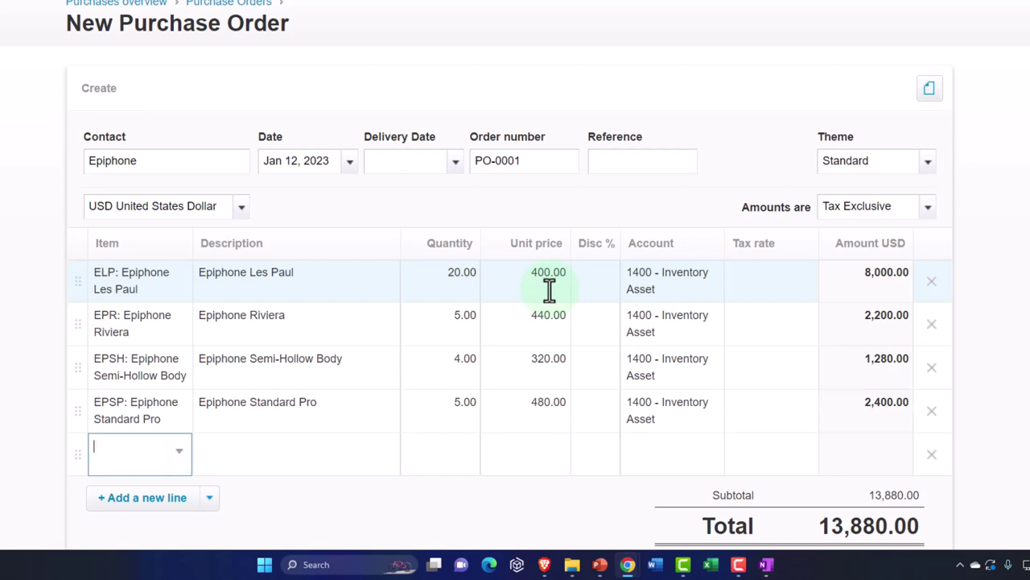
Step: Choose the company's Postal address as the delivery address of the purchase order
{"action": "scroll", "coordinate": [460, 296], "scroll_direction": "down", "scroll_amount": 3}
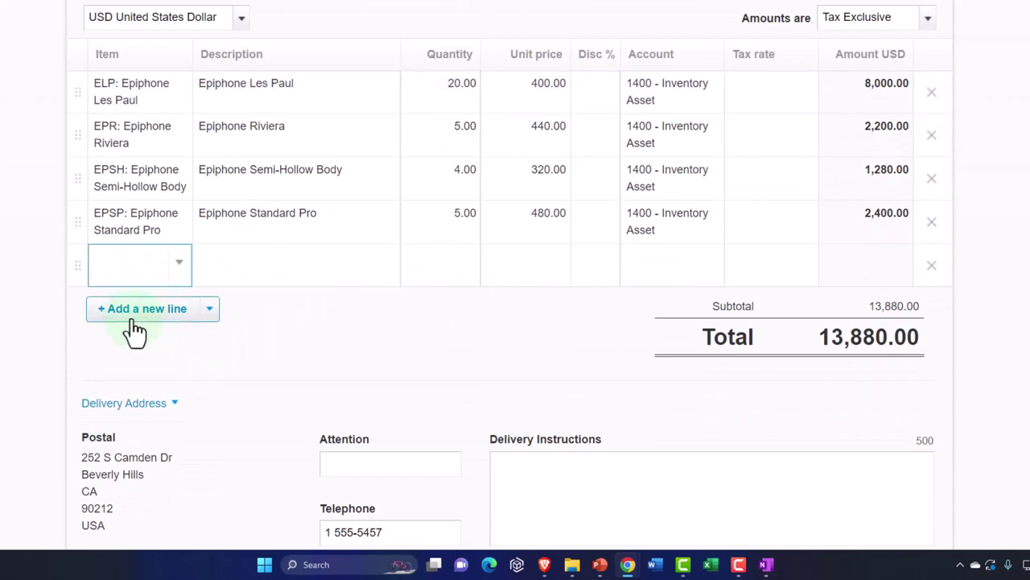
{"action": "scroll", "coordinate": [135, 334], "scroll_direction": "down", "scroll_amount": 3}
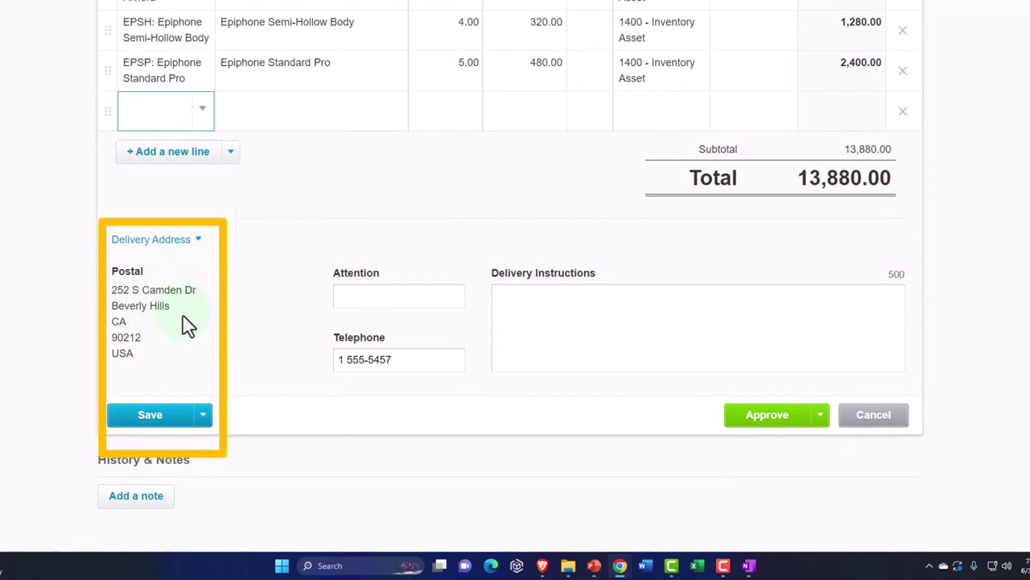
{"action": "left_click", "coordinate": [198, 242]}
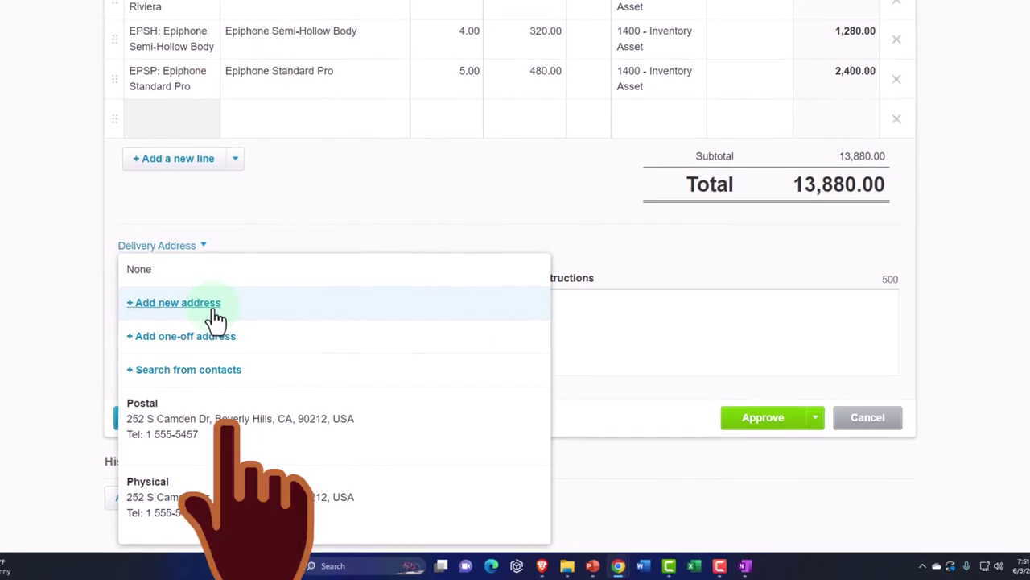
{"action": "left_click", "coordinate": [161, 410]}
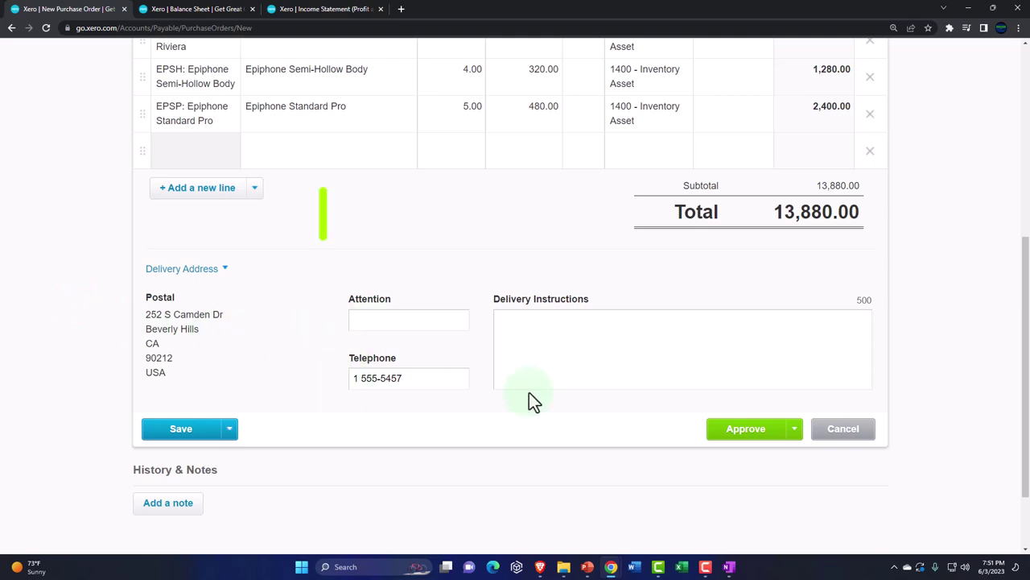
Step: Review the completed purchase order and approve it without adding another
{"action": "scroll", "coordinate": [529, 392], "scroll_direction": "down", "scroll_amount": 1}
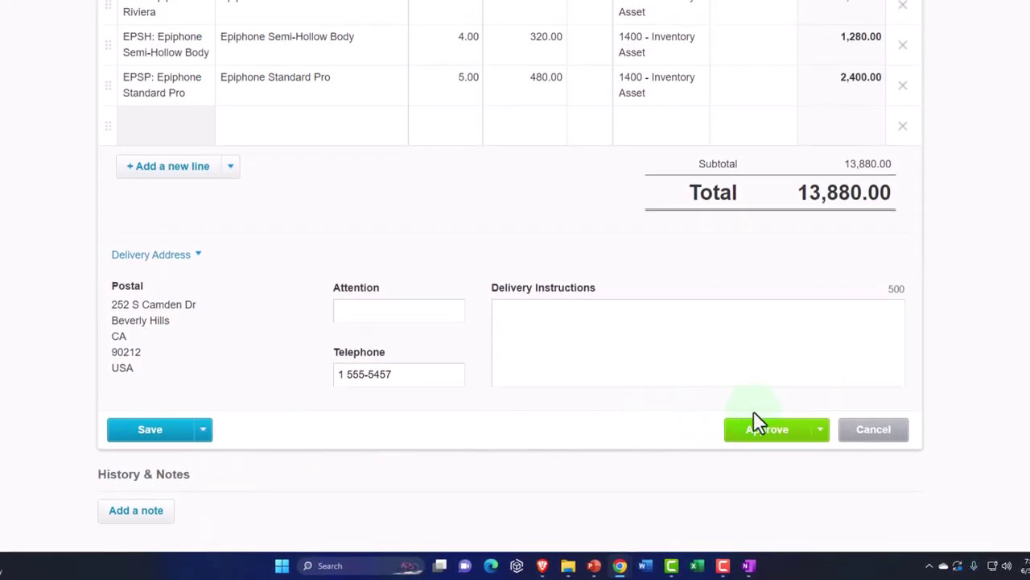
{"action": "left_click", "coordinate": [822, 431]}
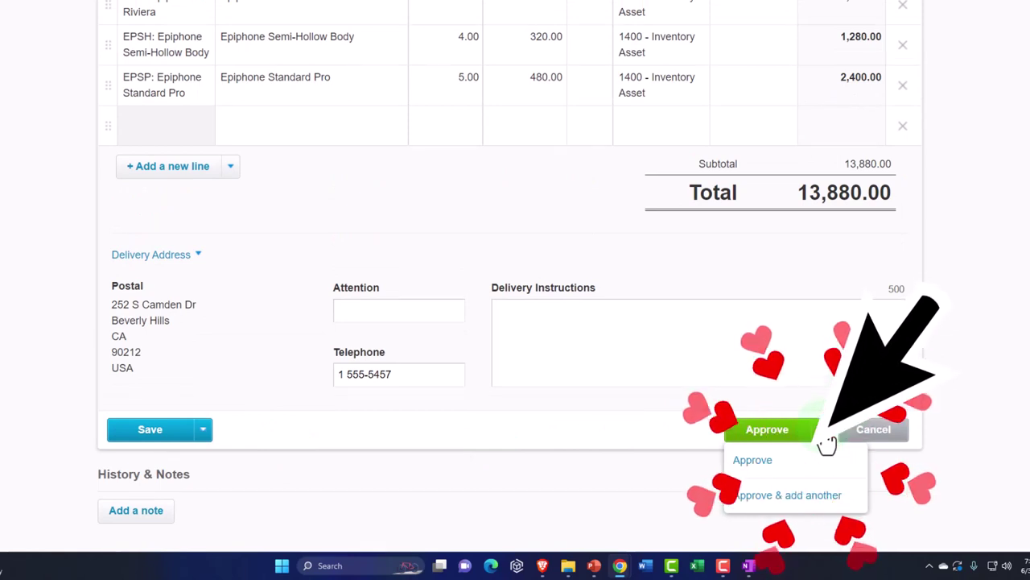
{"action": "left_click", "coordinate": [995, 403]}
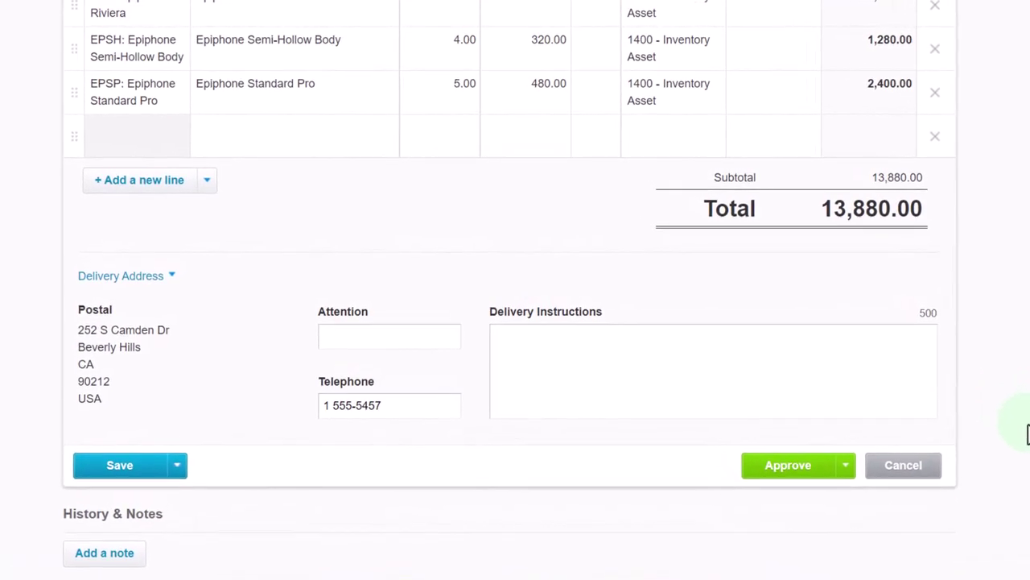
{"action": "scroll", "coordinate": [1028, 433], "scroll_direction": "up", "scroll_amount": 4}
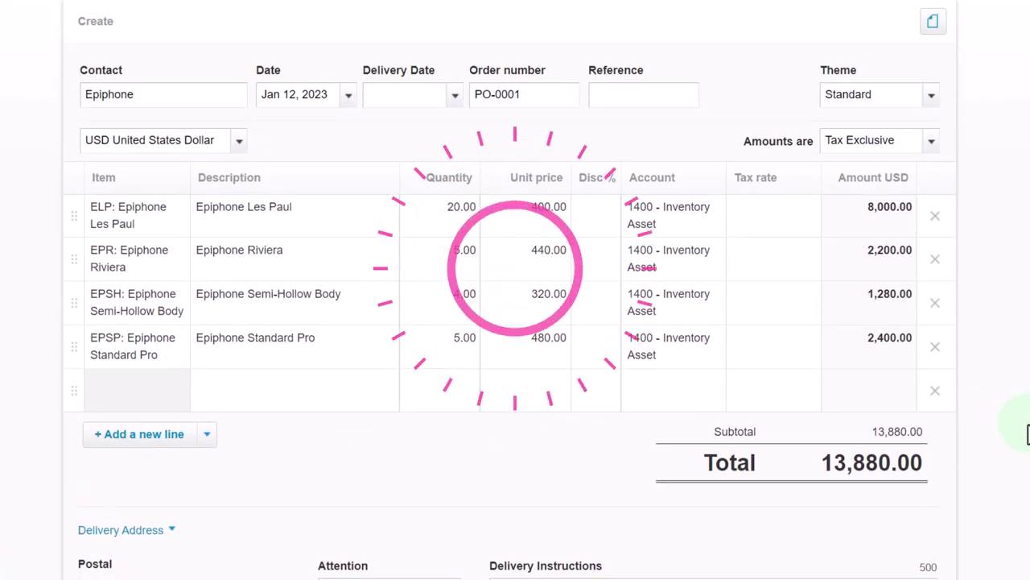
{"action": "scroll", "coordinate": [1028, 433], "scroll_direction": "up", "scroll_amount": 1}
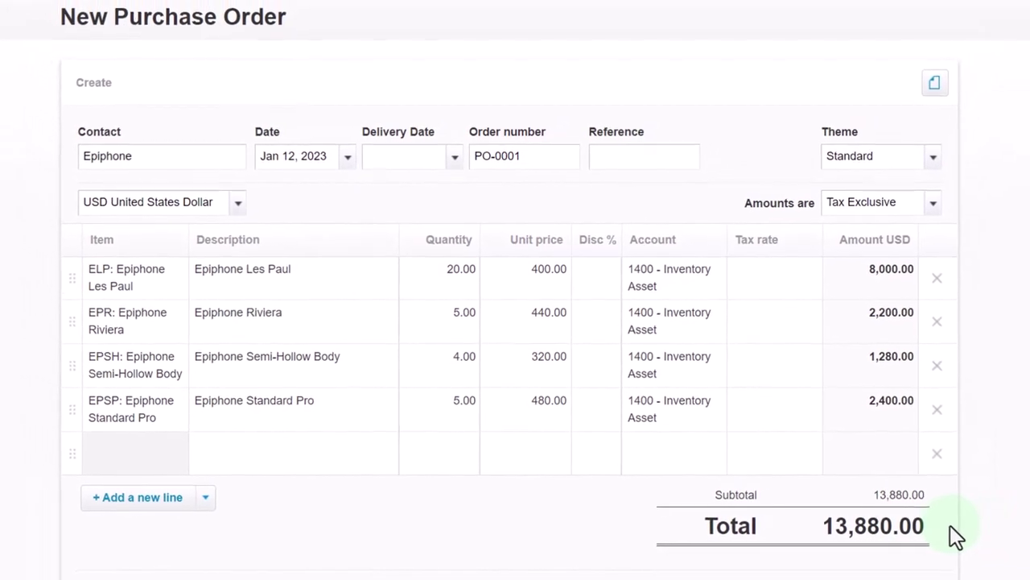
{"action": "scroll", "coordinate": [949, 525], "scroll_direction": "down", "scroll_amount": 3}
{"action": "scroll", "coordinate": [948, 524], "scroll_direction": "down", "scroll_amount": 2}
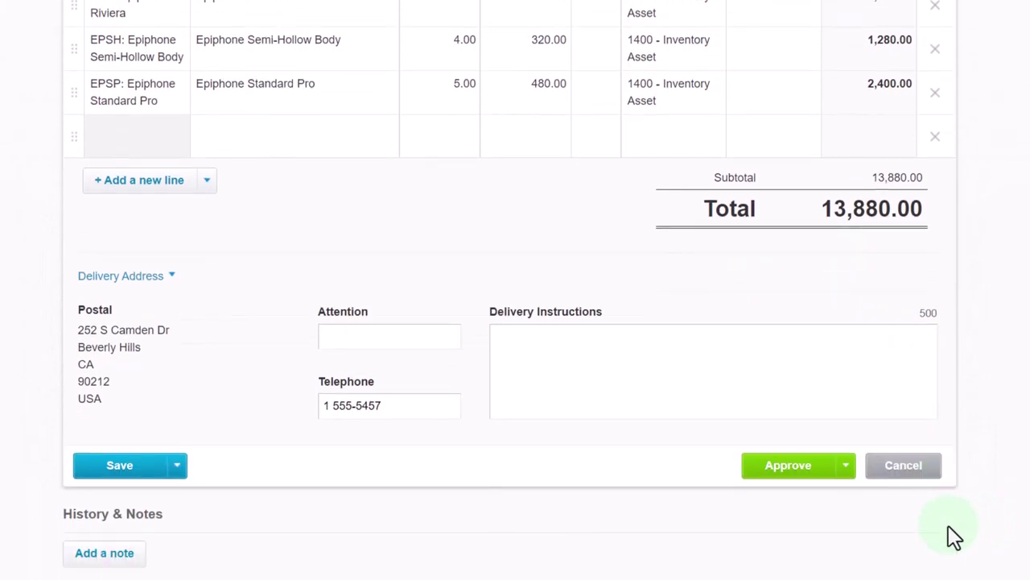
{"action": "left_click", "coordinate": [780, 478]}
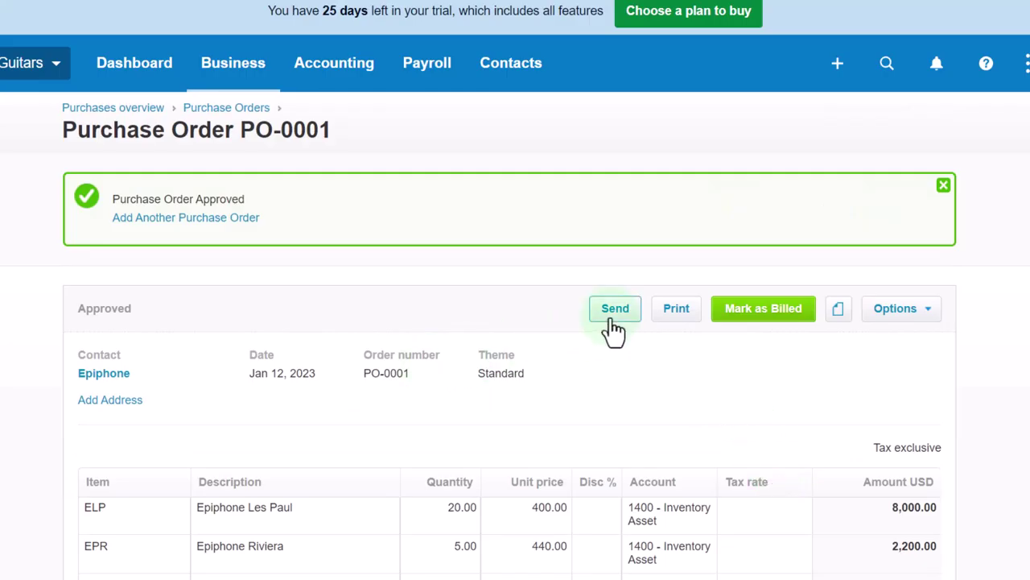
Step: Examine the actions offered for the approved purchase order, including editing, deleting and copying it
{"action": "left_click", "coordinate": [612, 318]}
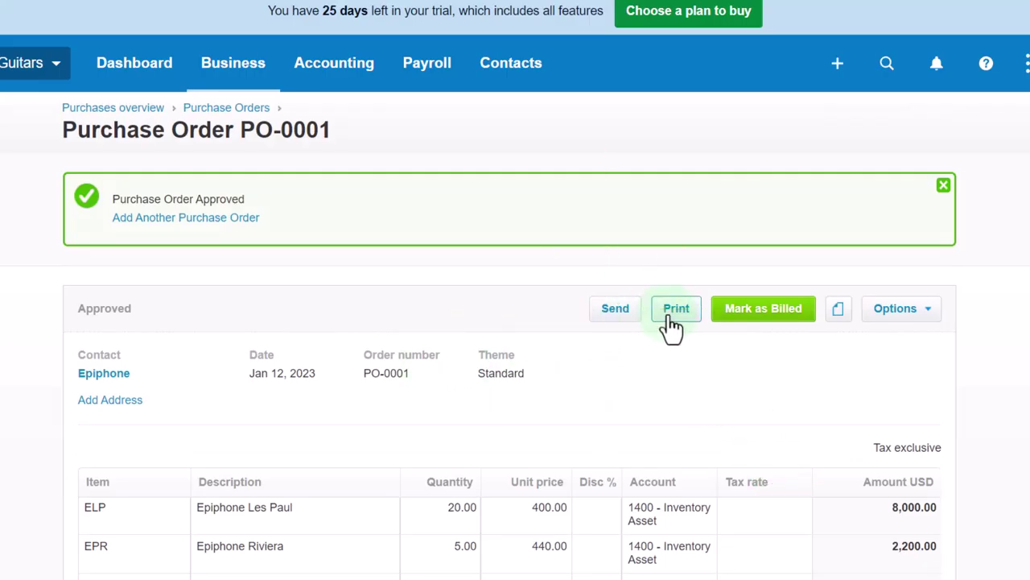
{"action": "scroll", "coordinate": [672, 326], "scroll_direction": "down", "scroll_amount": 2}
{"action": "left_click", "coordinate": [925, 247]}
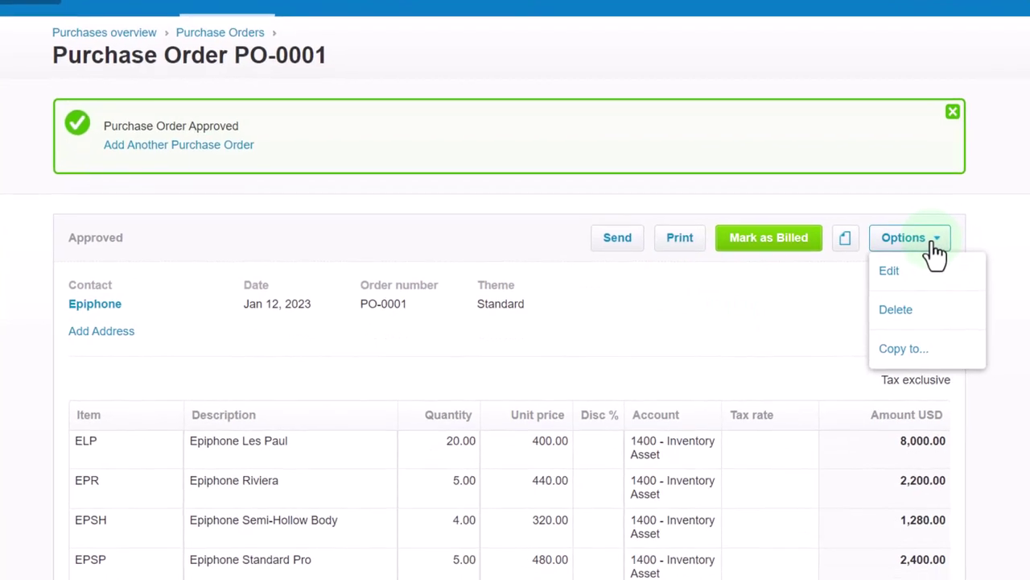
{"action": "left_click", "coordinate": [934, 274]}
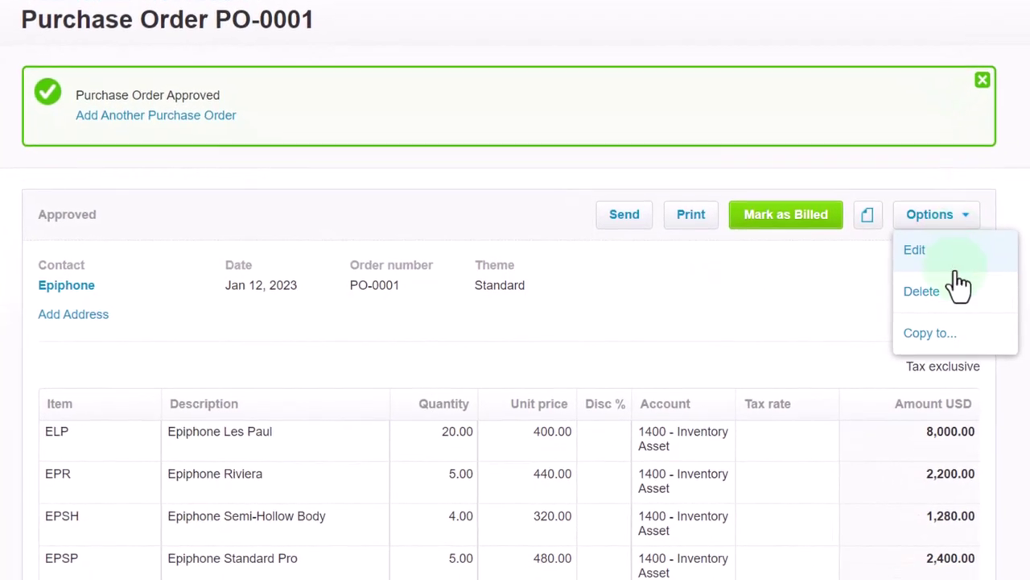
{"action": "left_click", "coordinate": [929, 334]}
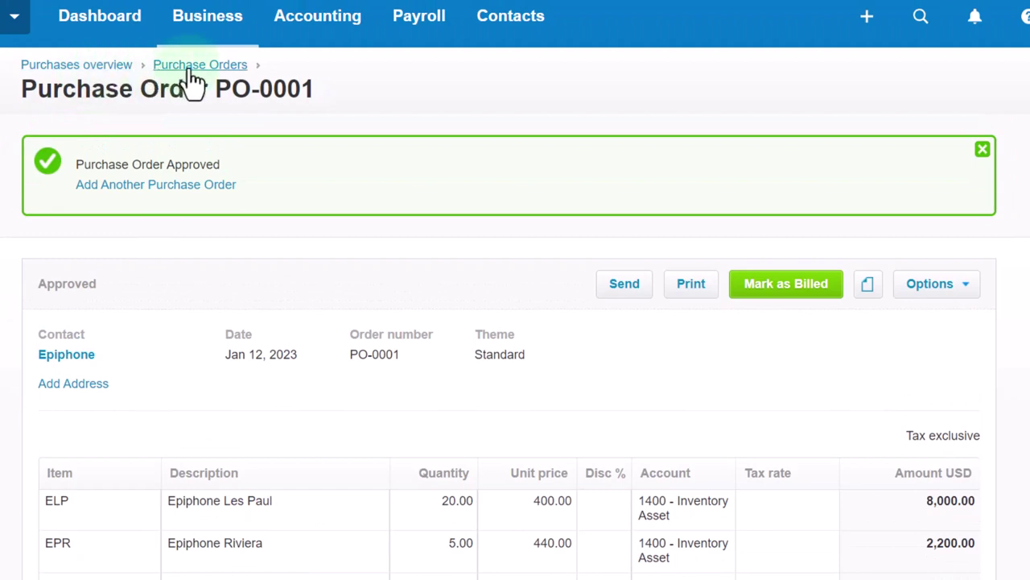
Step: Open the purchases overview and check its bills and purchase orders summaries
{"action": "left_click", "coordinate": [116, 81]}
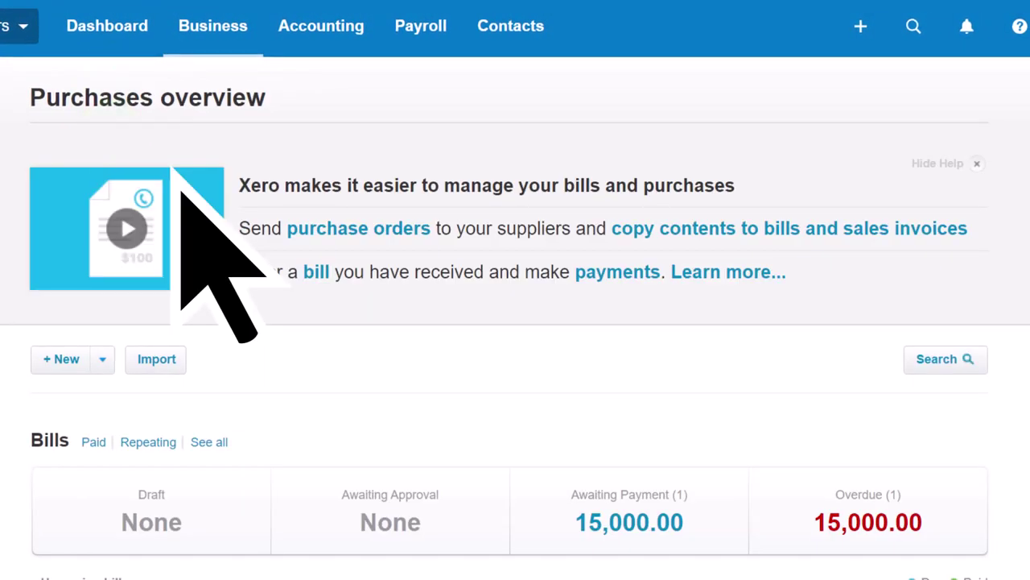
{"action": "scroll", "coordinate": [180, 191], "scroll_direction": "down", "scroll_amount": 5}
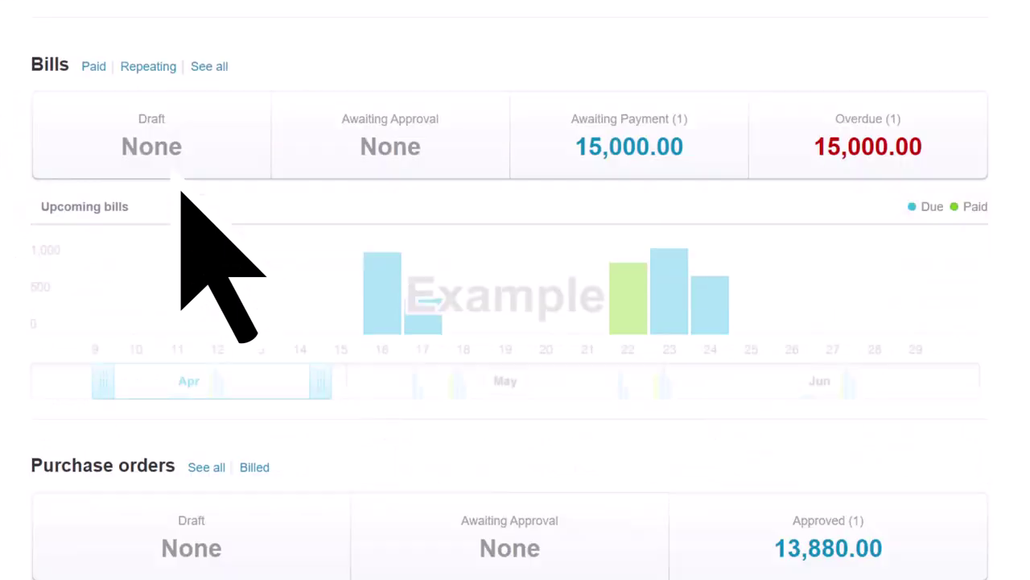
{"action": "scroll", "coordinate": [181, 191], "scroll_direction": "up", "scroll_amount": 5}
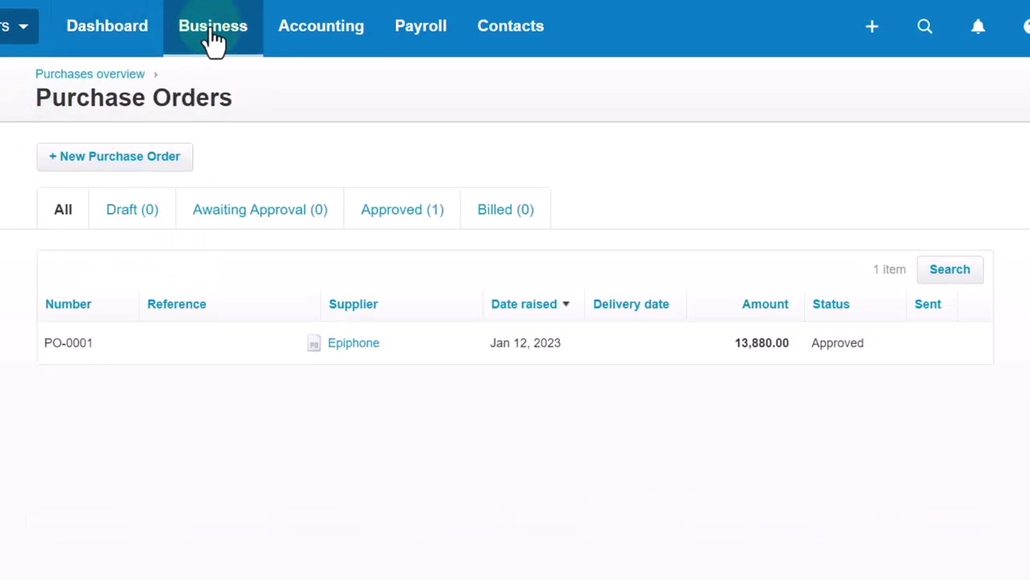
Step: Open the purchase orders list and show only the approved orders
{"action": "left_click", "coordinate": [212, 39]}
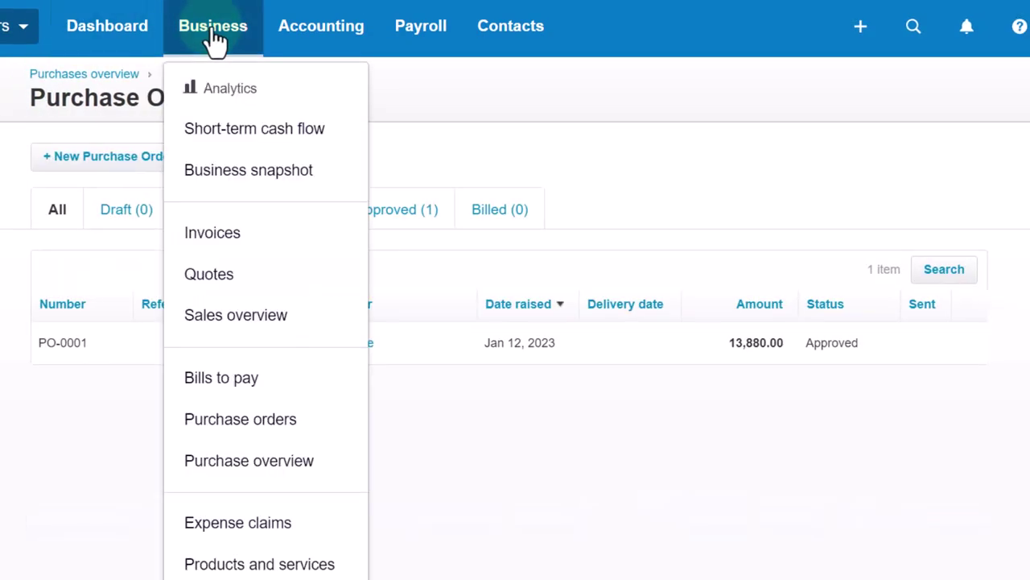
{"action": "left_click", "coordinate": [236, 418]}
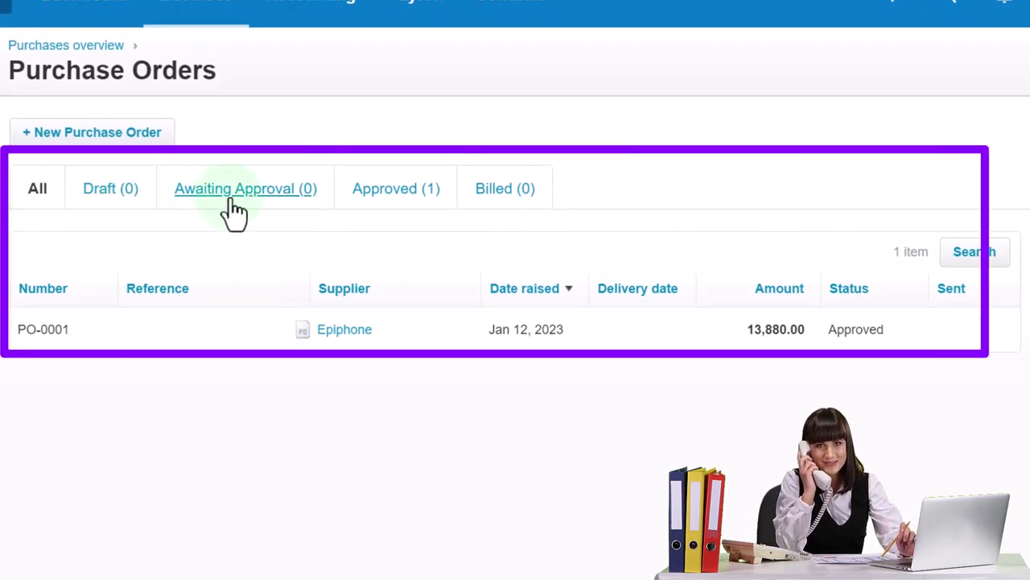
{"action": "left_click", "coordinate": [396, 190]}
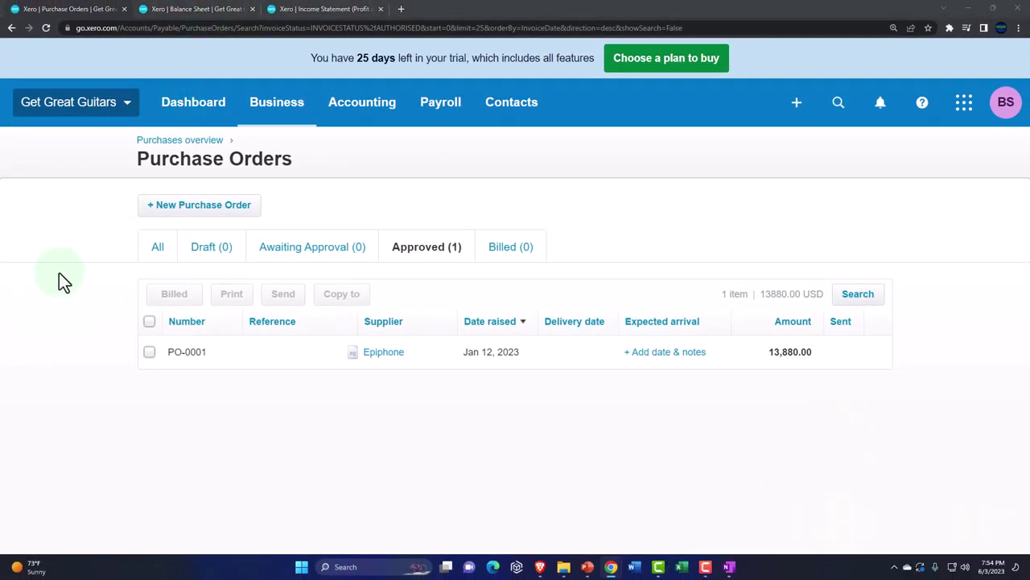
Step: Open the supplier Epiphone from the contacts and review its outstanding bills and purchase orders
{"action": "left_click", "coordinate": [500, 120]}
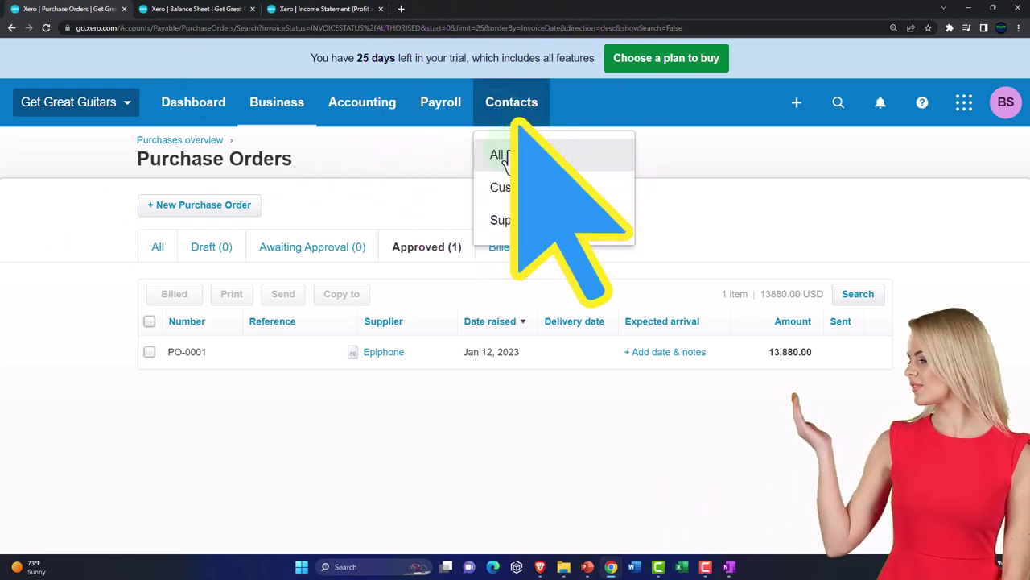
{"action": "left_click", "coordinate": [503, 223]}
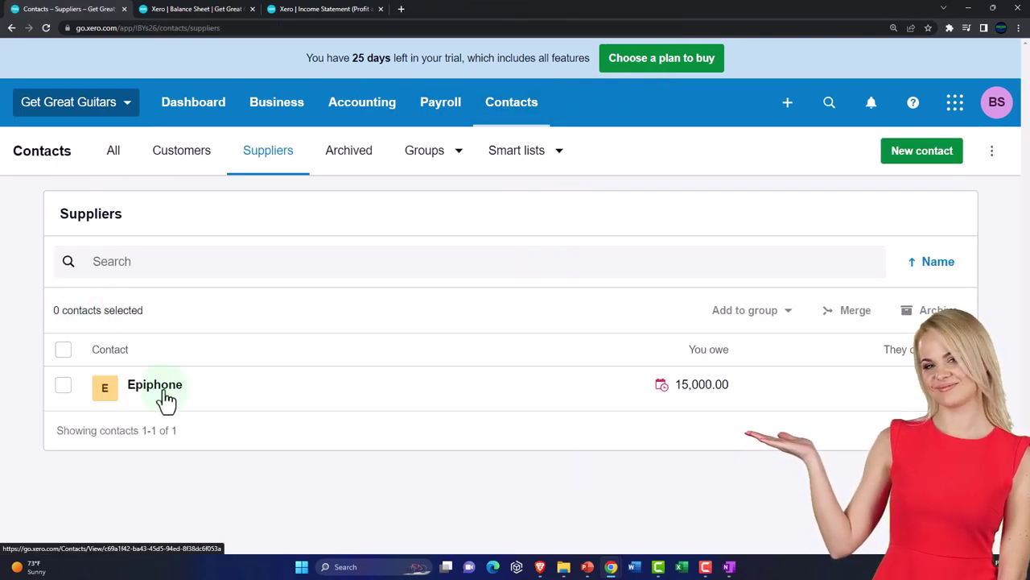
{"action": "left_click", "coordinate": [161, 394]}
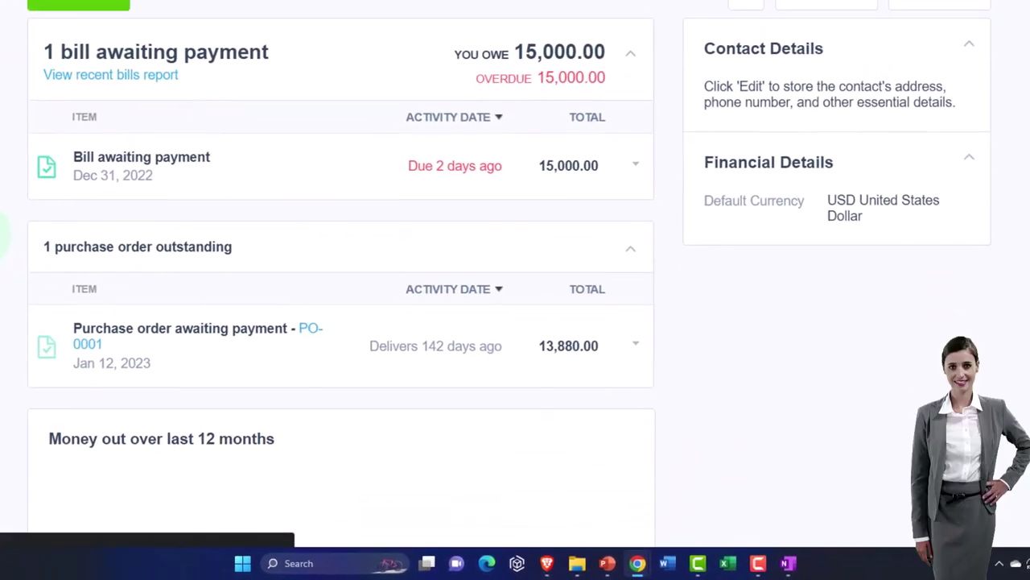
{"action": "scroll", "coordinate": [515, 274], "scroll_direction": "down", "scroll_amount": 1}
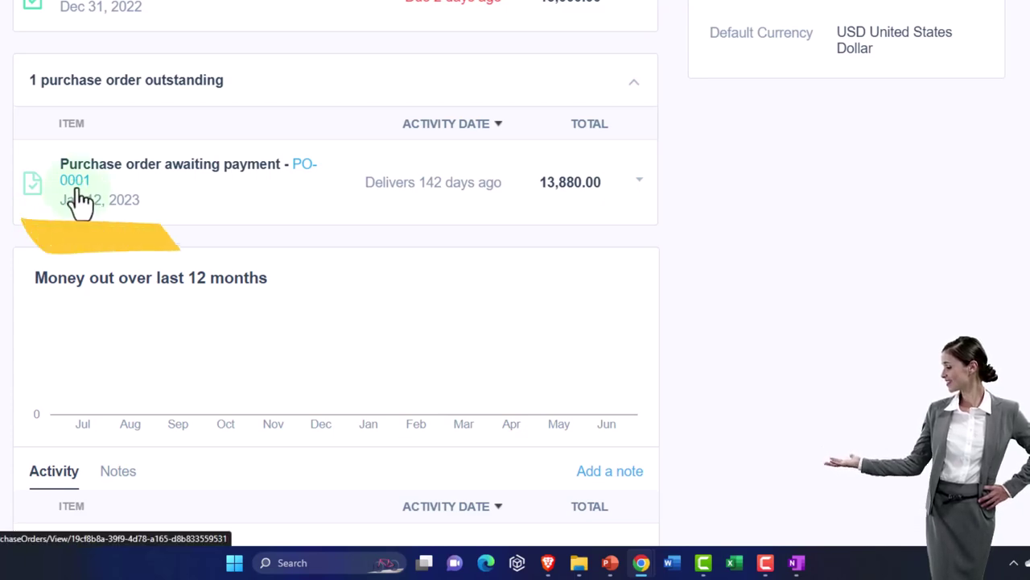
{"action": "scroll", "coordinate": [335, 274], "scroll_direction": "up", "scroll_amount": 4}
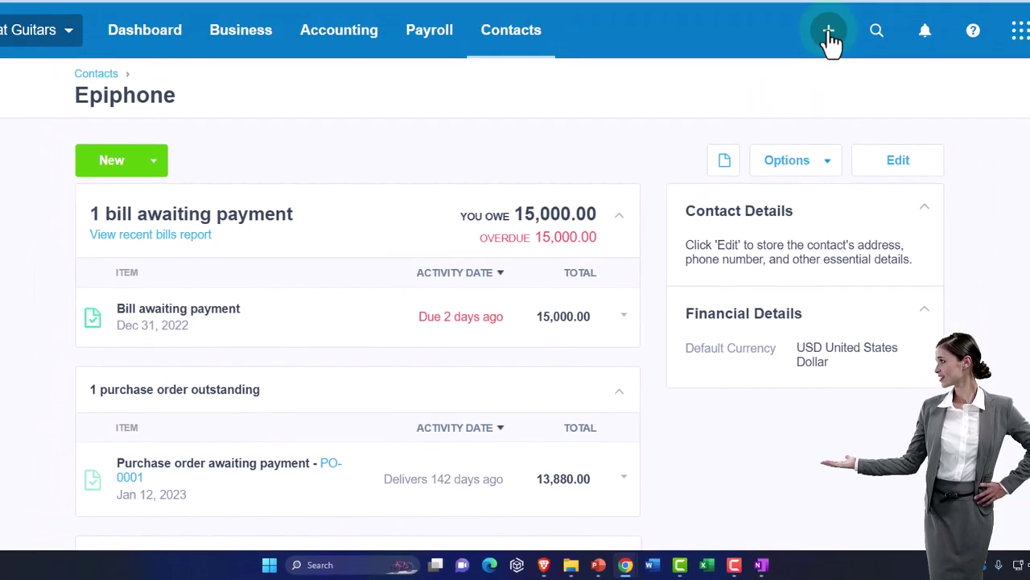
Step: Start a new purchase order and add Gibson USA as its new supplier contact
{"action": "left_click", "coordinate": [830, 32]}
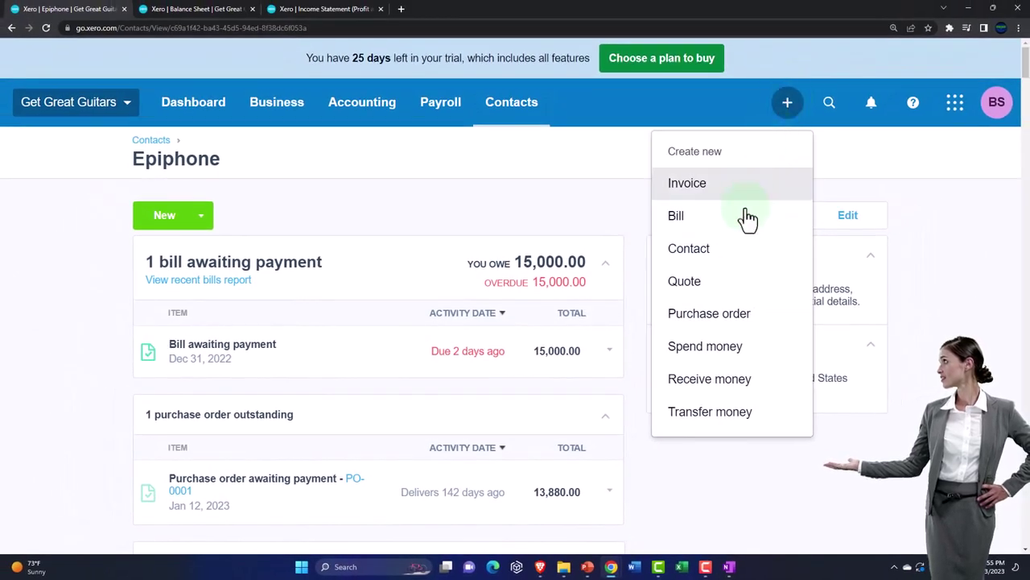
{"action": "left_click", "coordinate": [709, 322]}
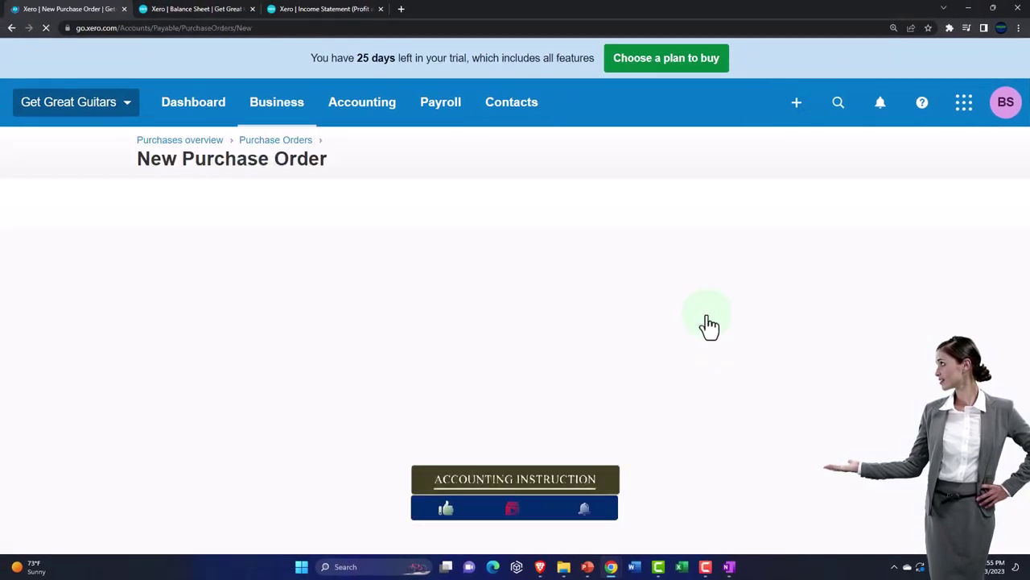
{"action": "key", "text": "ctrl+plus"}
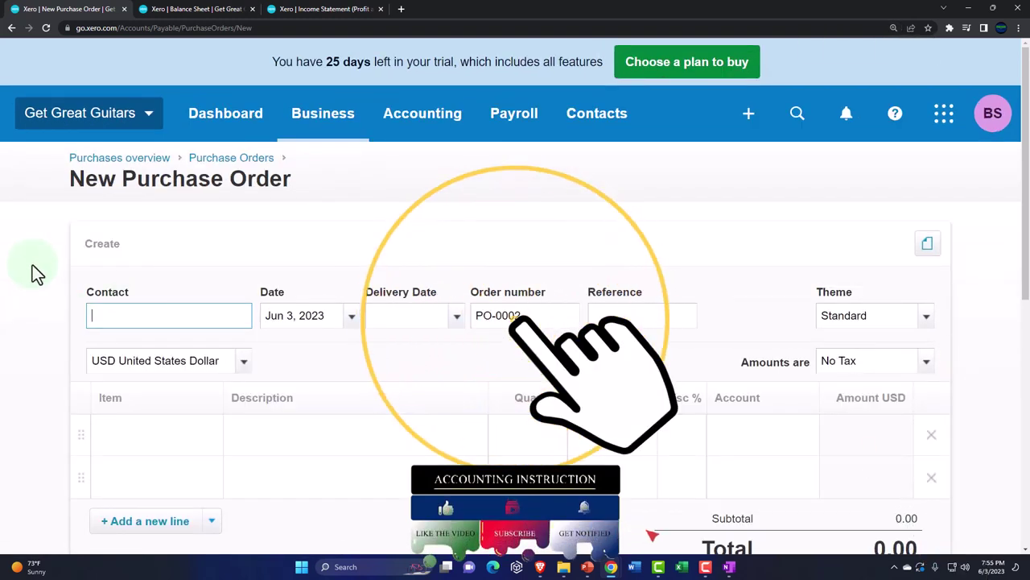
{"action": "type", "text": "Gibso"}
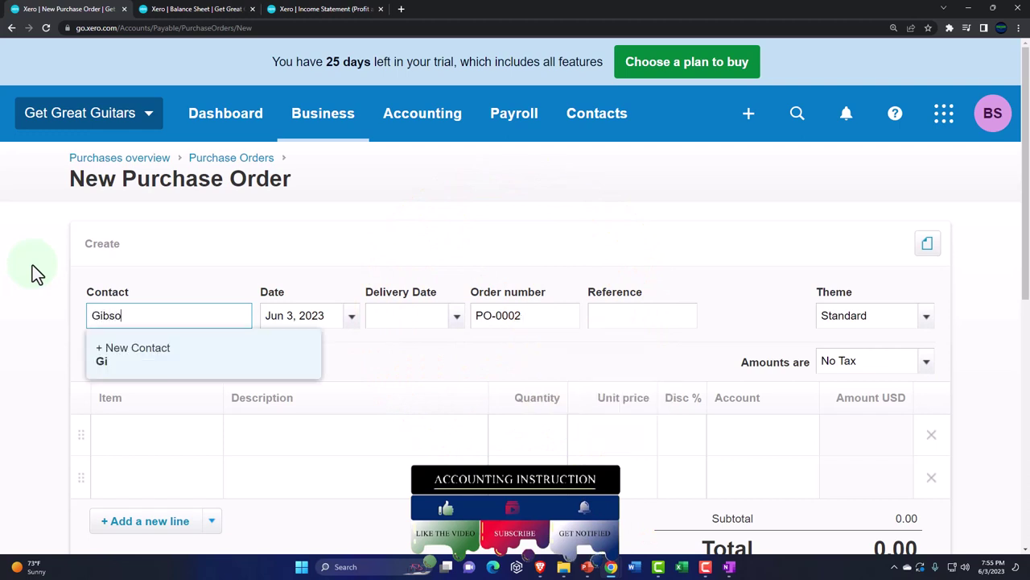
{"action": "type", "text": "n USA"}
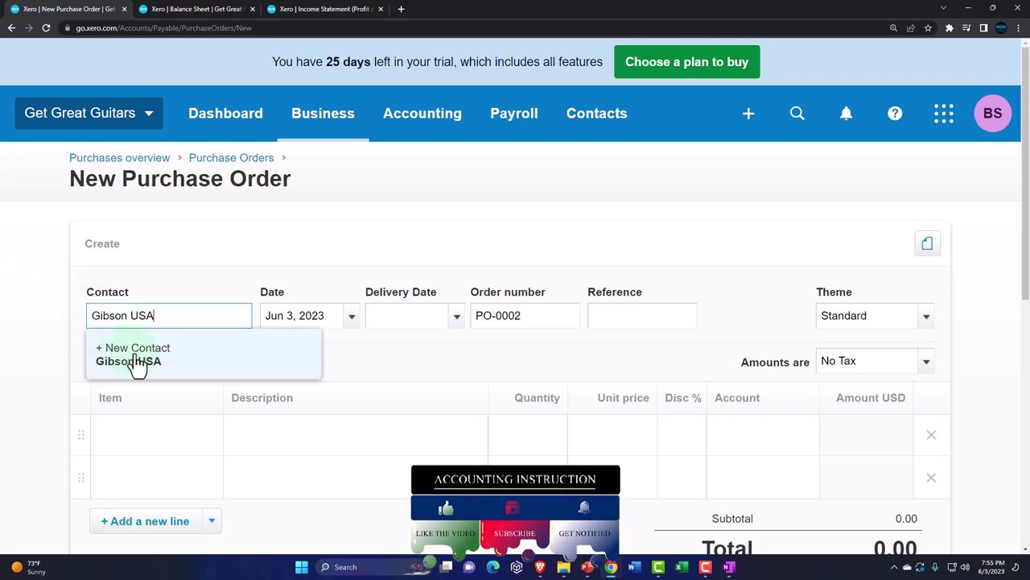
{"action": "left_click", "coordinate": [135, 362]}
{"action": "key", "text": "Tab"}
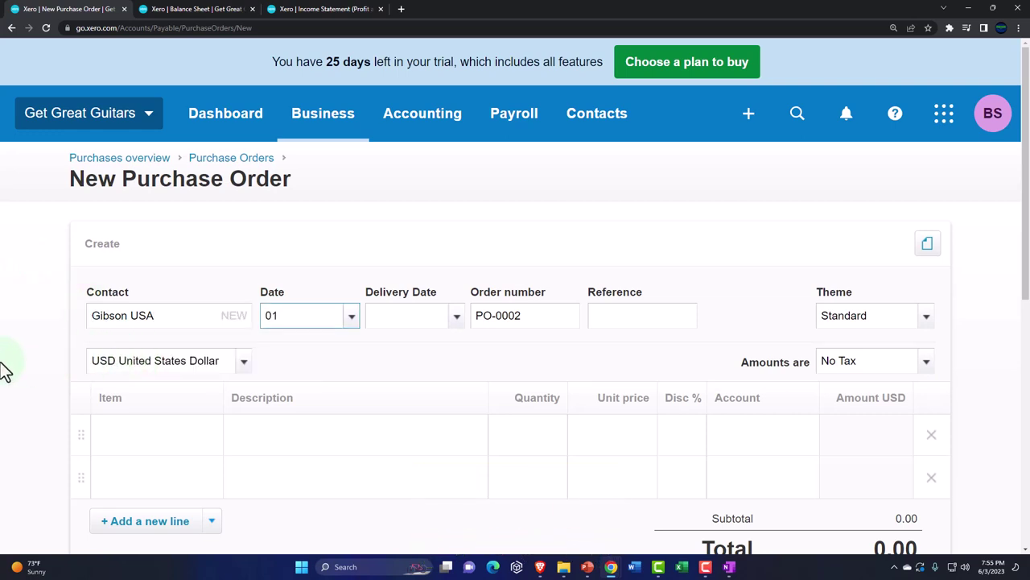
Step: Date the purchase order Jan 12, 2023 and set its amounts to Tax Exclusive
{"action": "type", "text": "01/12/23"}
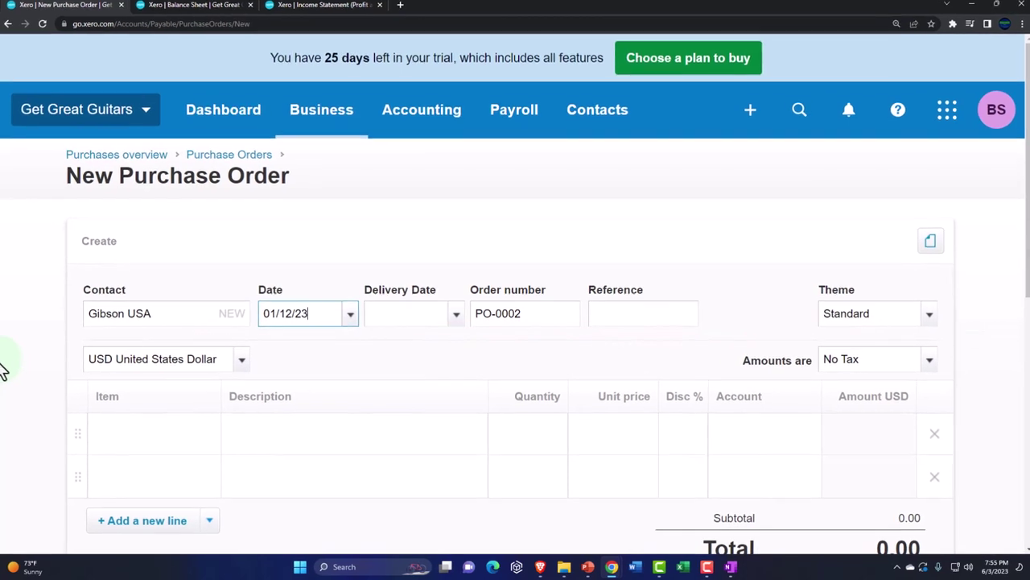
{"action": "key", "text": "Tab"}
{"action": "key", "text": "Tab"}
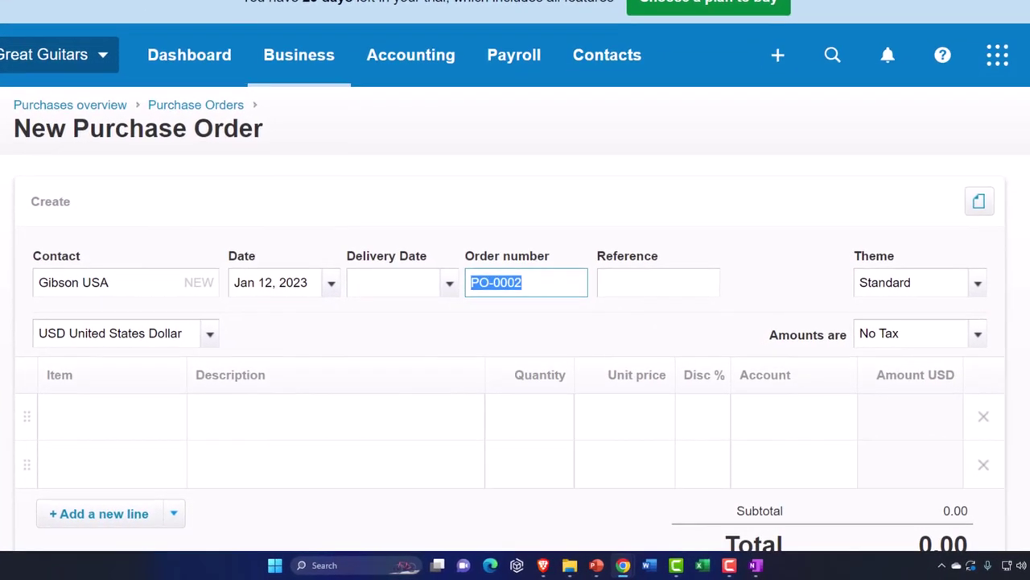
{"action": "scroll", "coordinate": [515, 322], "scroll_direction": "down", "scroll_amount": 1}
{"action": "key", "text": "Tab"}
{"action": "key", "text": "Tab"}
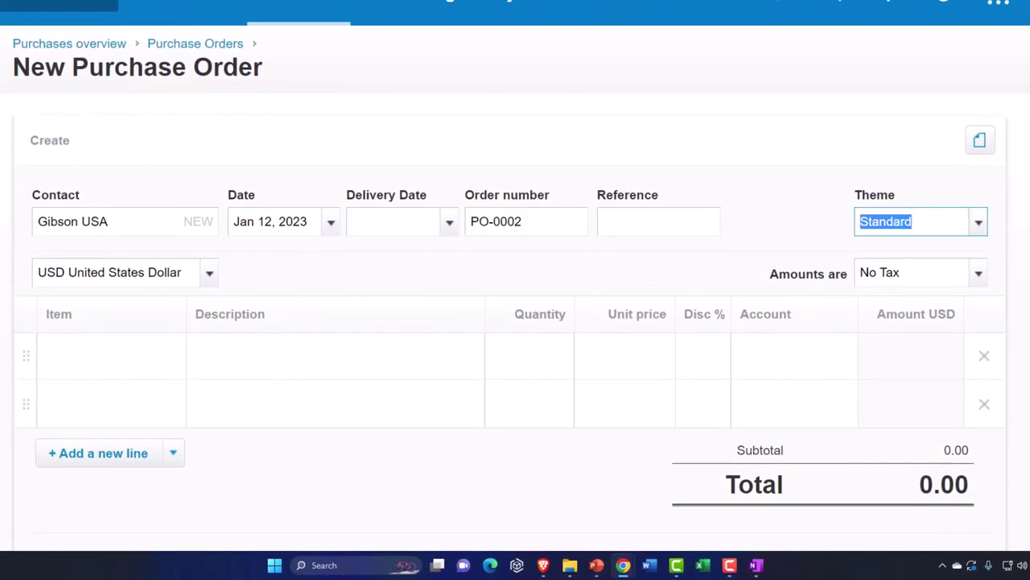
{"action": "key", "text": "Tab"}
{"action": "key", "text": "Tab"}
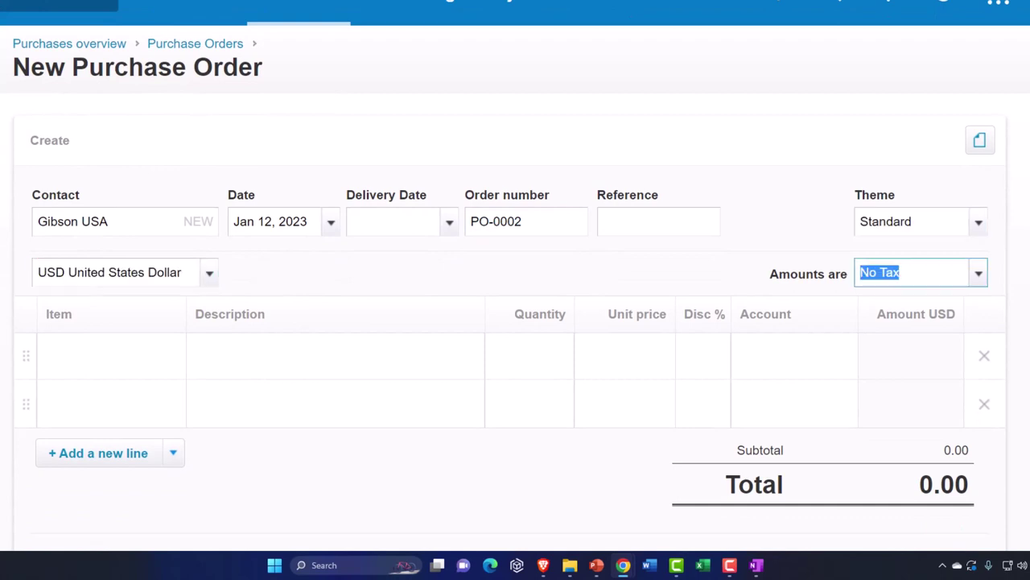
{"action": "left_click", "coordinate": [976, 278]}
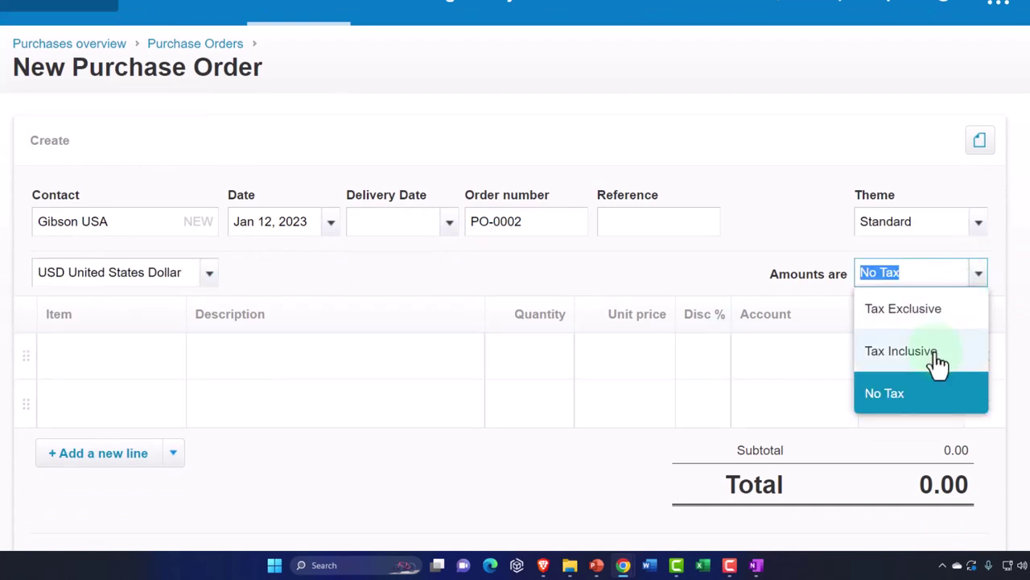
{"action": "left_click", "coordinate": [922, 320]}
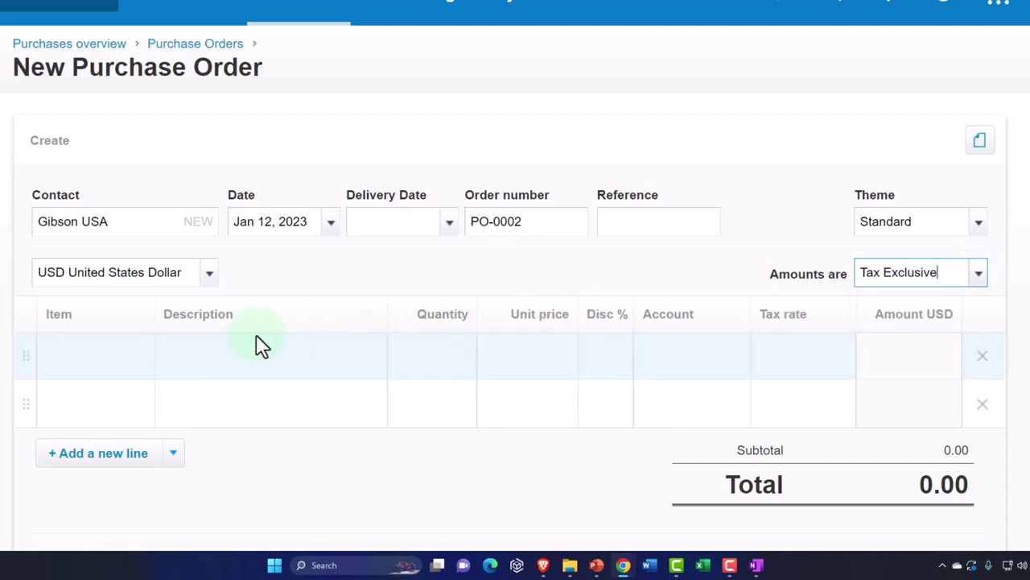
Step: Browse the existing items for the first order line and start adding a new item
{"action": "key", "text": "Tab"}
{"action": "key", "text": "Tab"}
{"action": "left_click", "coordinate": [101, 361]}
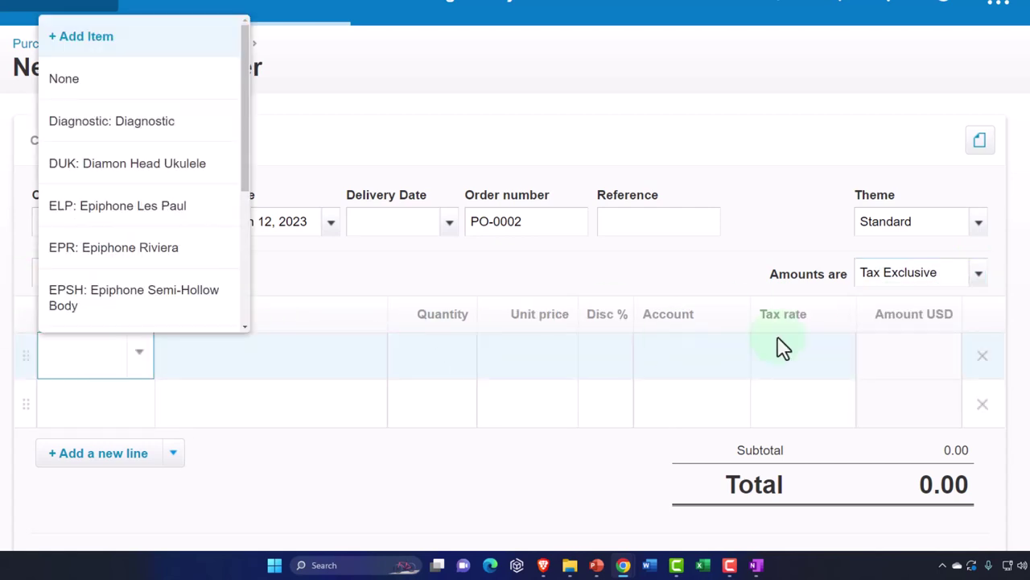
{"action": "left_click", "coordinate": [130, 375]}
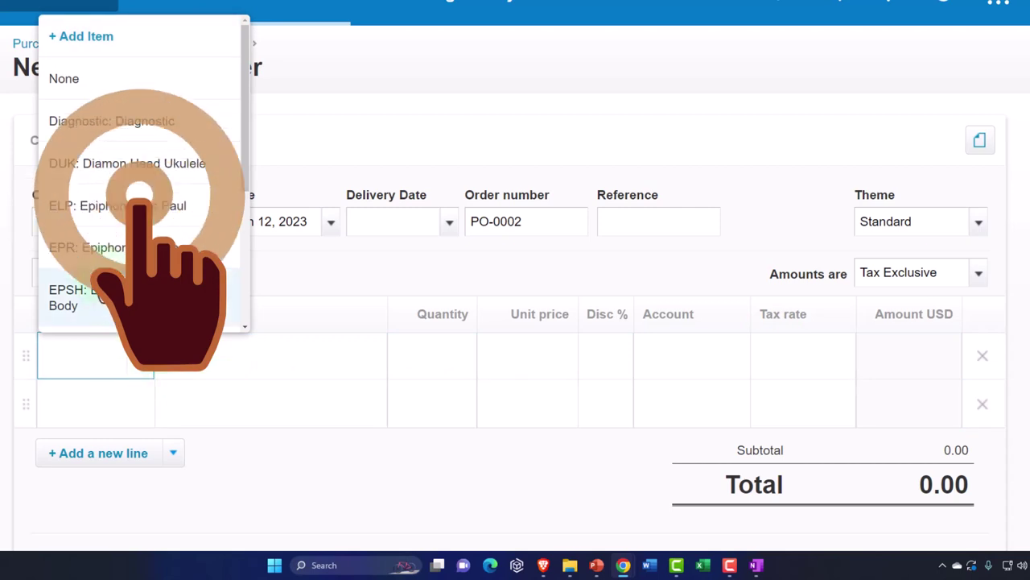
{"action": "scroll", "coordinate": [101, 302], "scroll_direction": "down", "scroll_amount": 3}
{"action": "scroll", "coordinate": [101, 301], "scroll_direction": "up", "scroll_amount": 3}
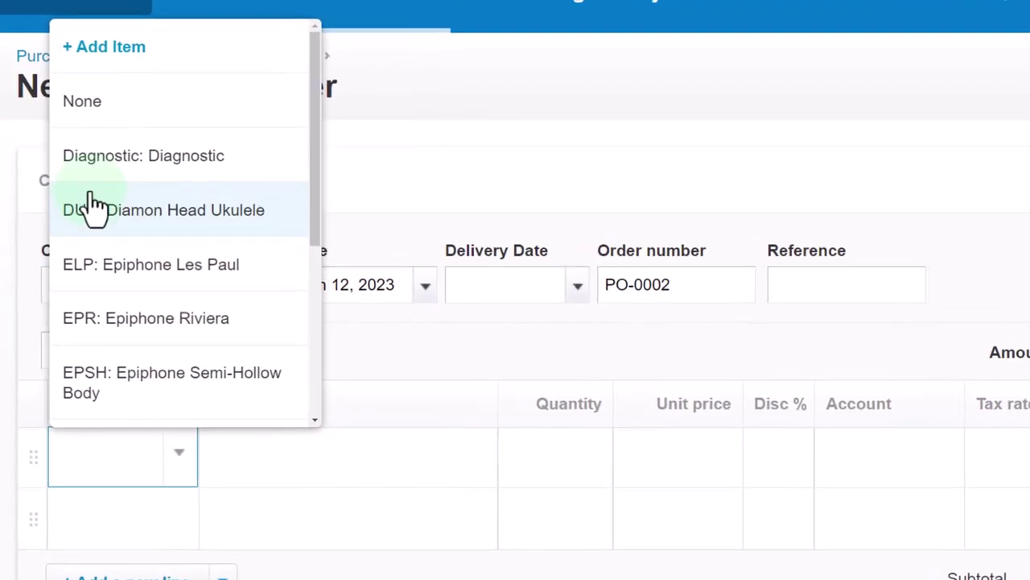
{"action": "left_click", "coordinate": [96, 50]}
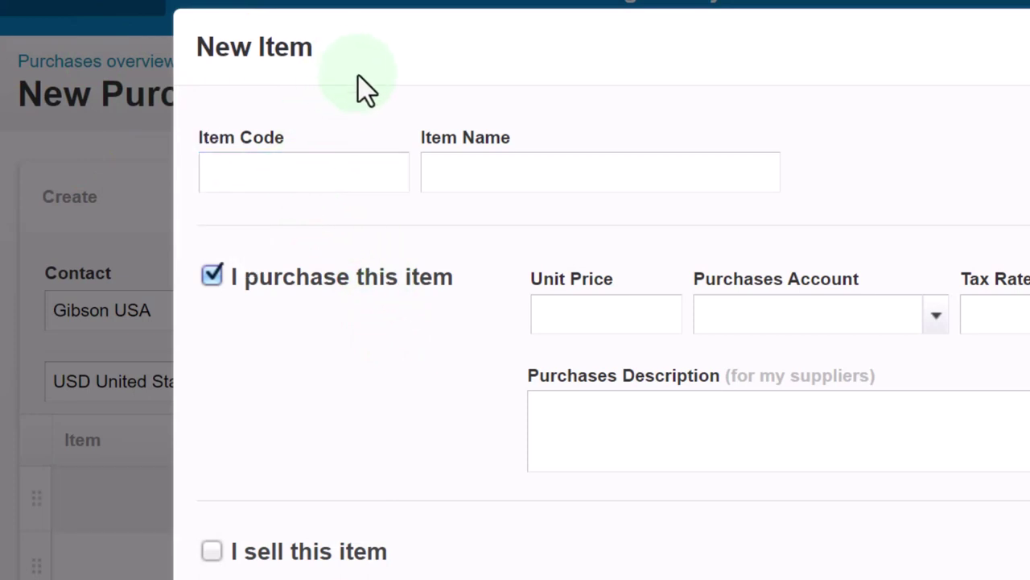
Step: Enter item code GSB, item name Gibson SG and a purchase unit price of 598.00 for the new item
{"action": "left_click", "coordinate": [263, 172]}
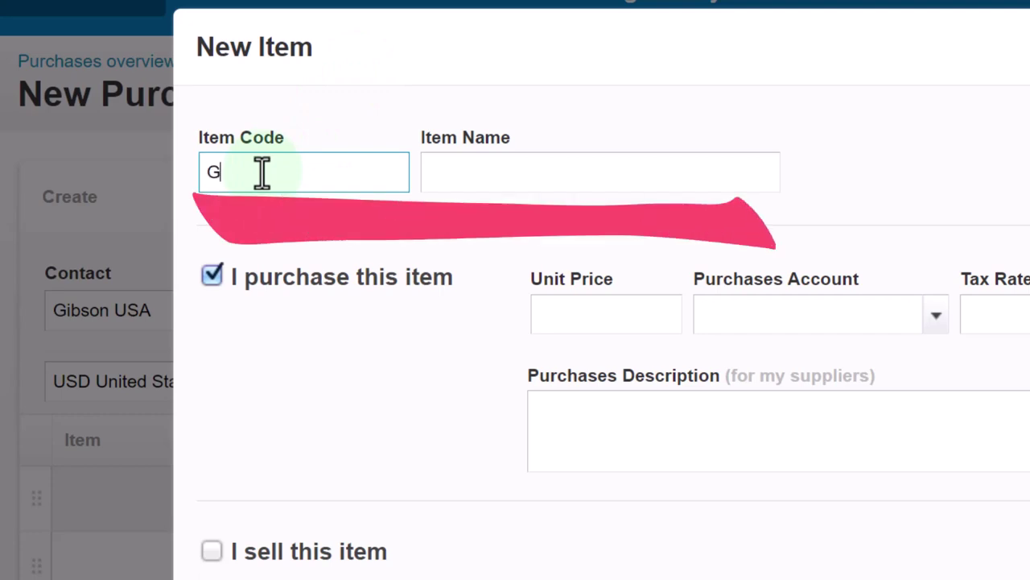
{"action": "type", "text": "GSB"}
{"action": "key", "text": "Tab"}
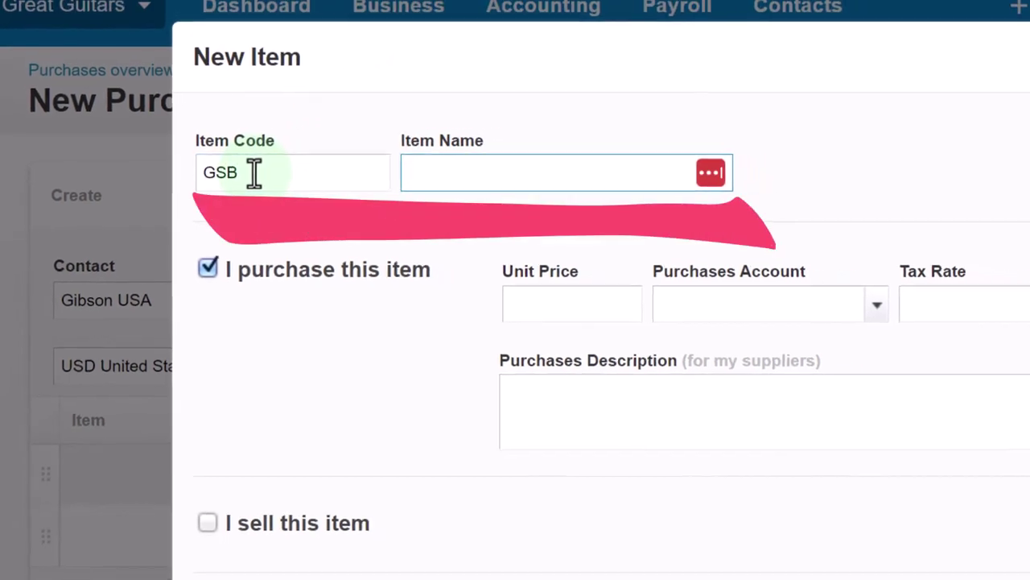
{"action": "type", "text": "Gibso"}
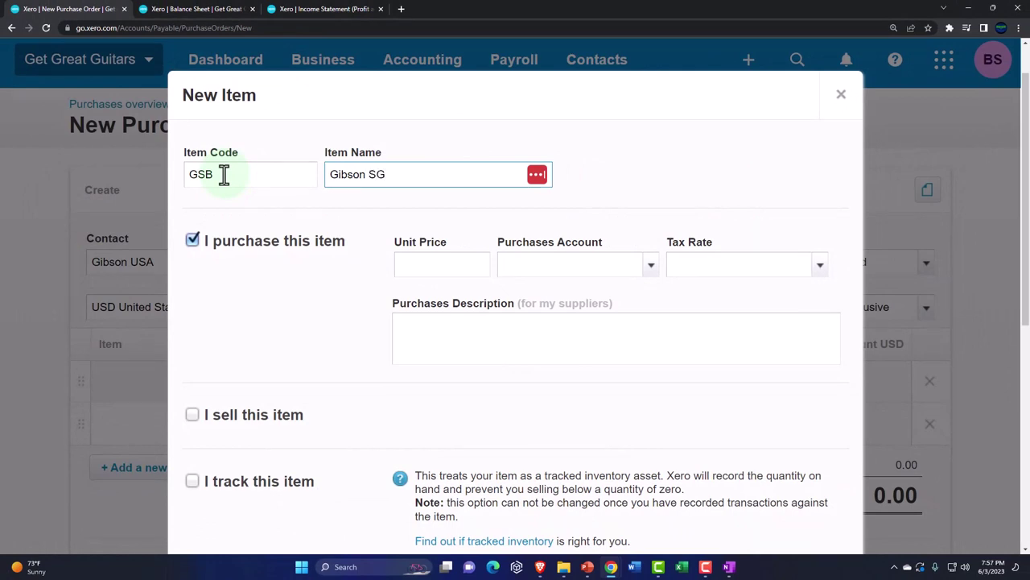
{"action": "type", "text": "n SG"}
{"action": "key", "text": "Tab"}
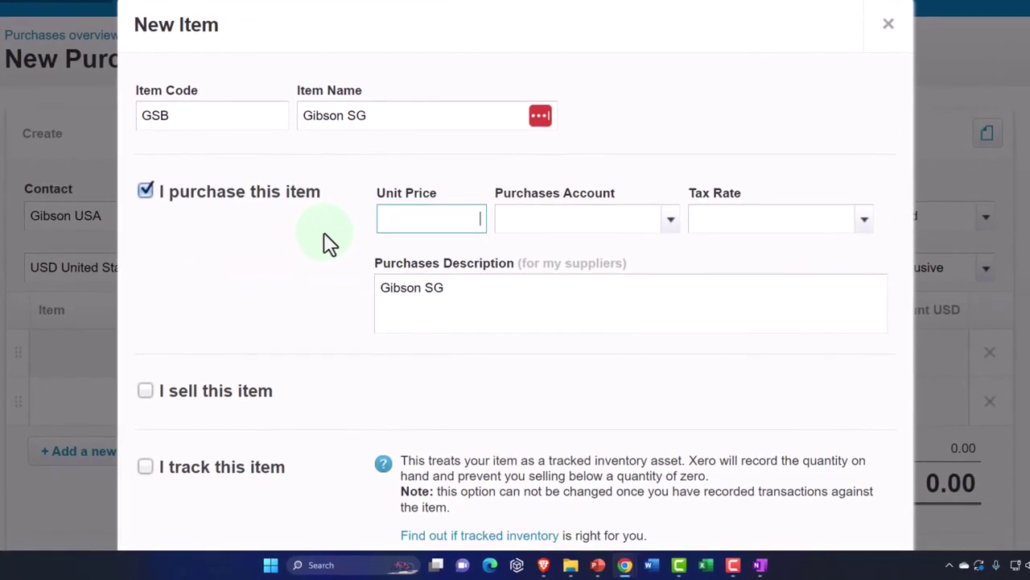
{"action": "key", "text": "Tab"}
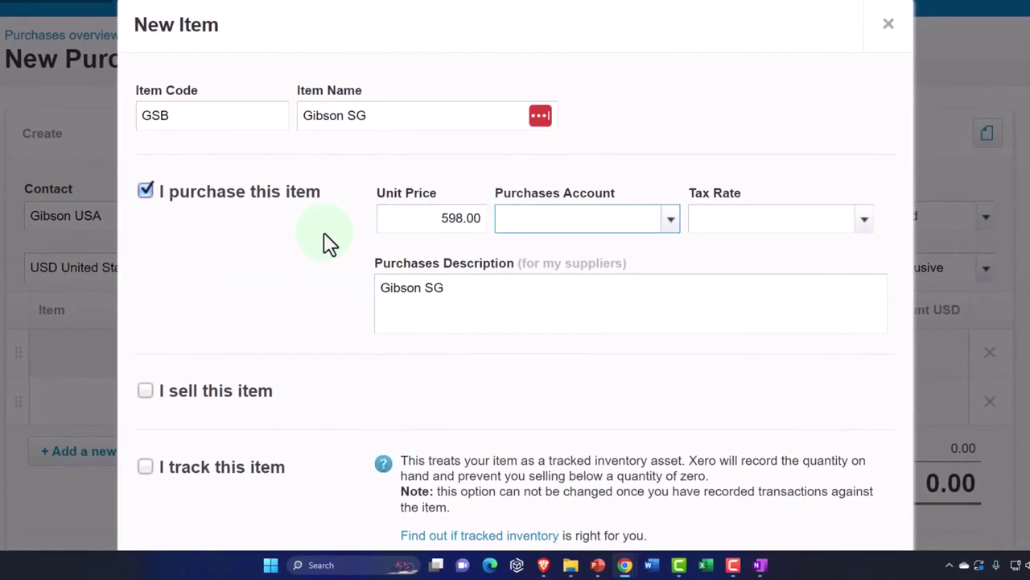
Step: Try to find an inventory account to use as the new item's purchases account
{"action": "left_click", "coordinate": [671, 222]}
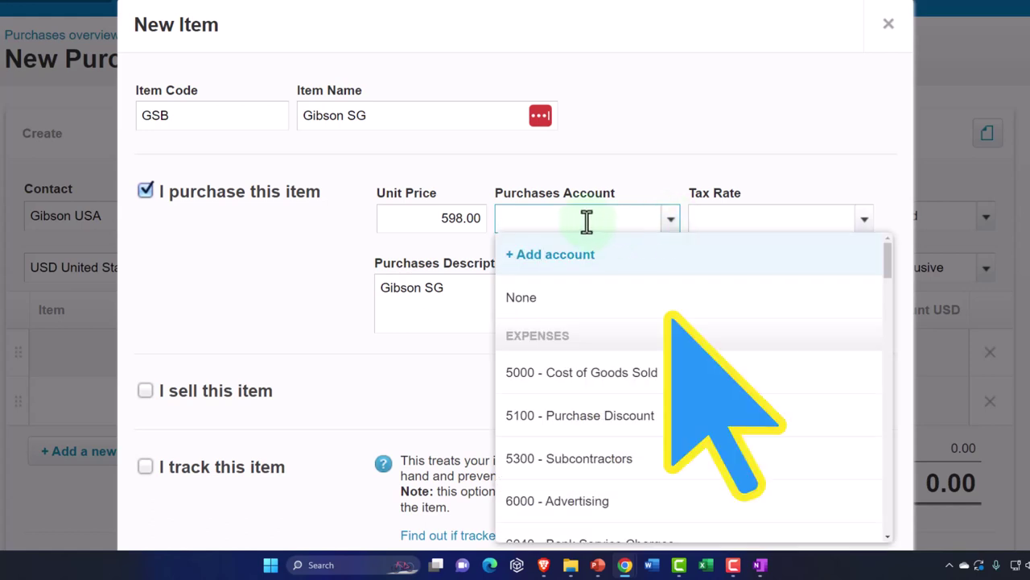
{"action": "type", "text": "inv"}
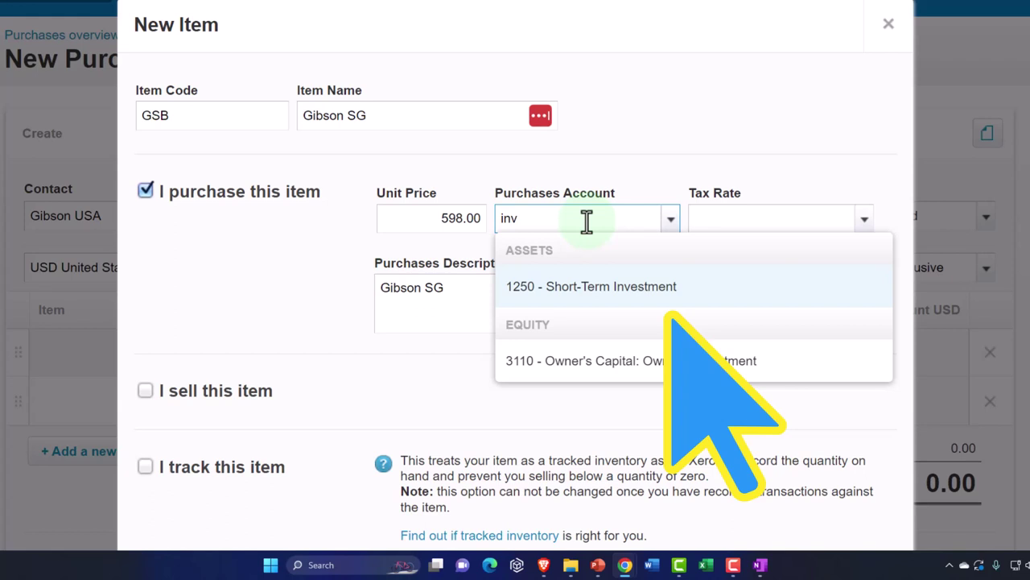
{"action": "key", "text": "BackSpace"}
{"action": "key", "text": "BackSpace"}
{"action": "key", "text": "BackSpace"}
{"action": "type", "text": "in"}
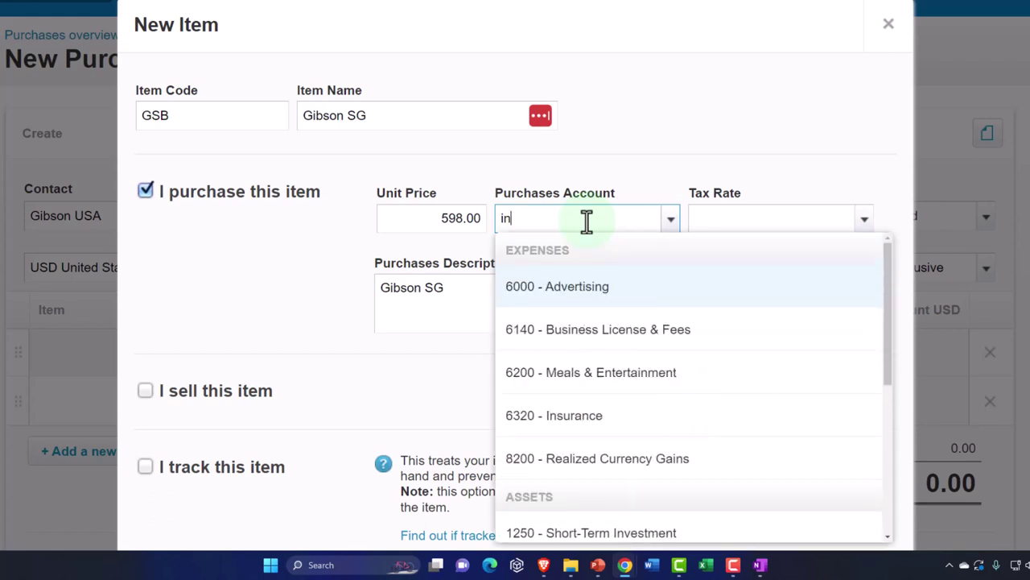
{"action": "type", "text": "ven"}
{"action": "key", "text": "BackSpace"}
{"action": "key", "text": "BackSpace"}
{"action": "key", "text": "BackSpace"}
{"action": "key", "text": "BackSpace"}
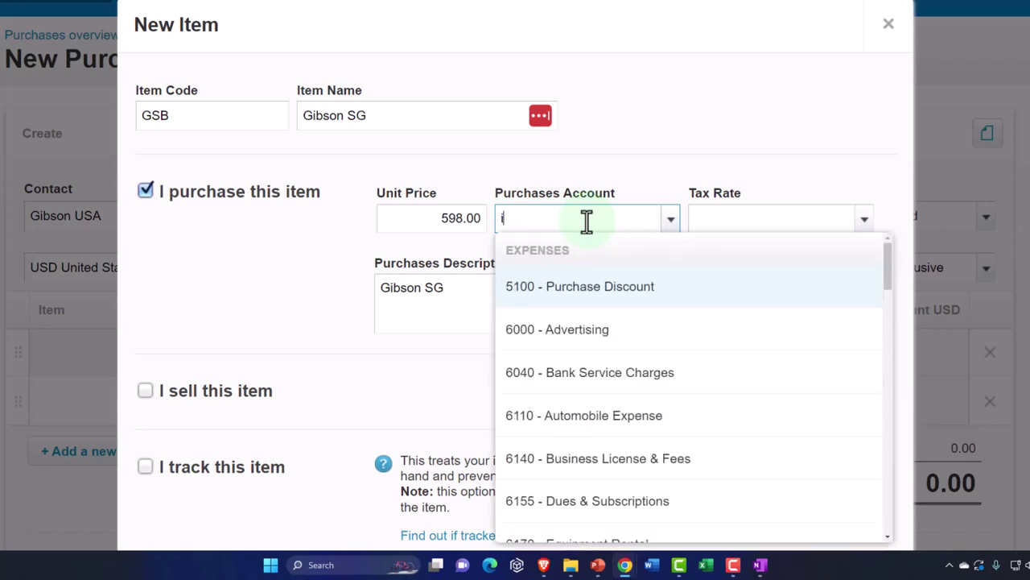
{"action": "key", "text": "BackSpace"}
Step: Set the purchase tax rate of the new item to Tax Exempt (0%)
{"action": "key", "text": "Tab"}
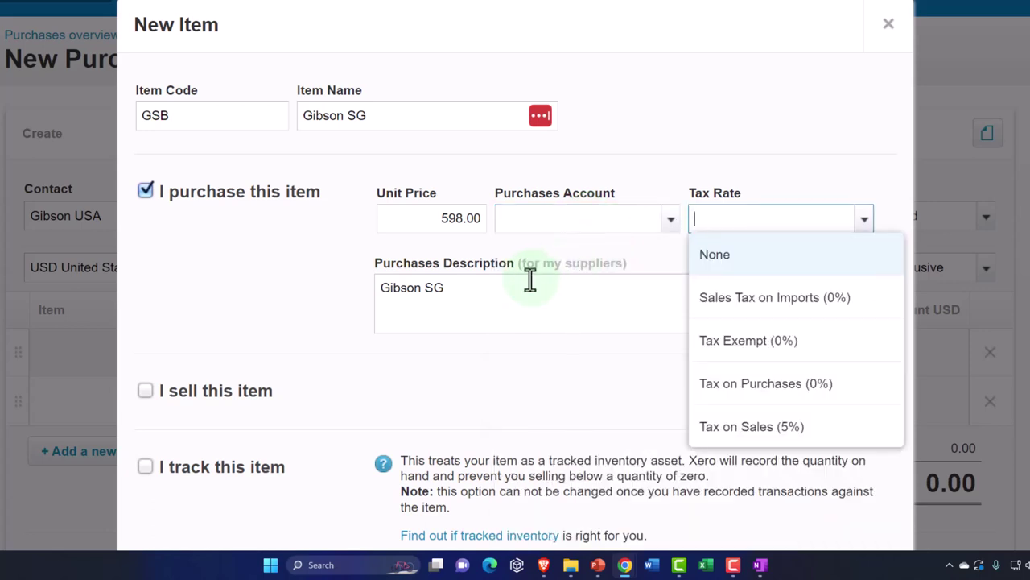
{"action": "left_click", "coordinate": [771, 342]}
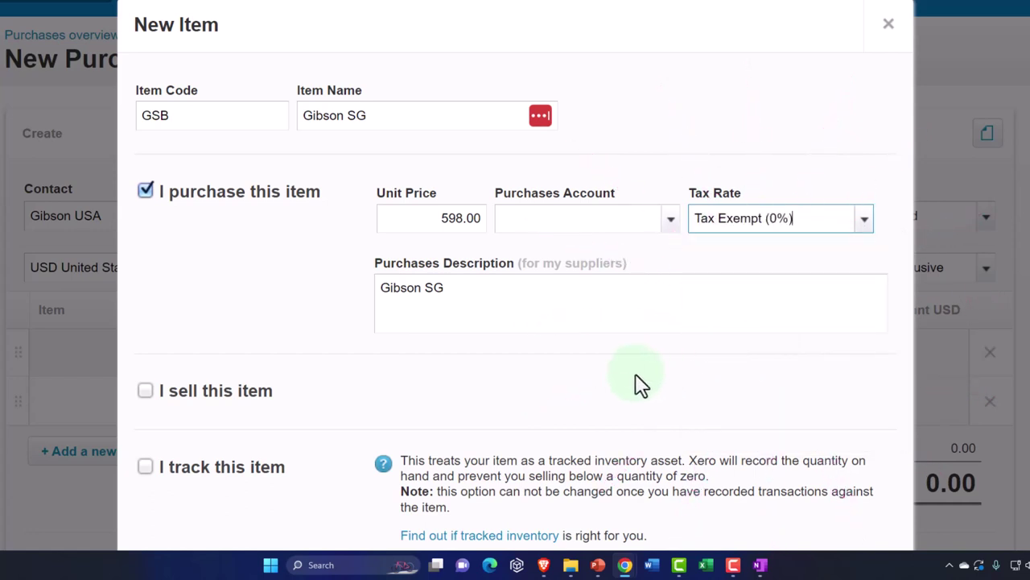
Step: Mark the item as sold, with unit price 777.00, sales account 4000 - Sales and tax rate Tax on Sales (5%)
{"action": "scroll", "coordinate": [592, 386], "scroll_direction": "down", "scroll_amount": 3}
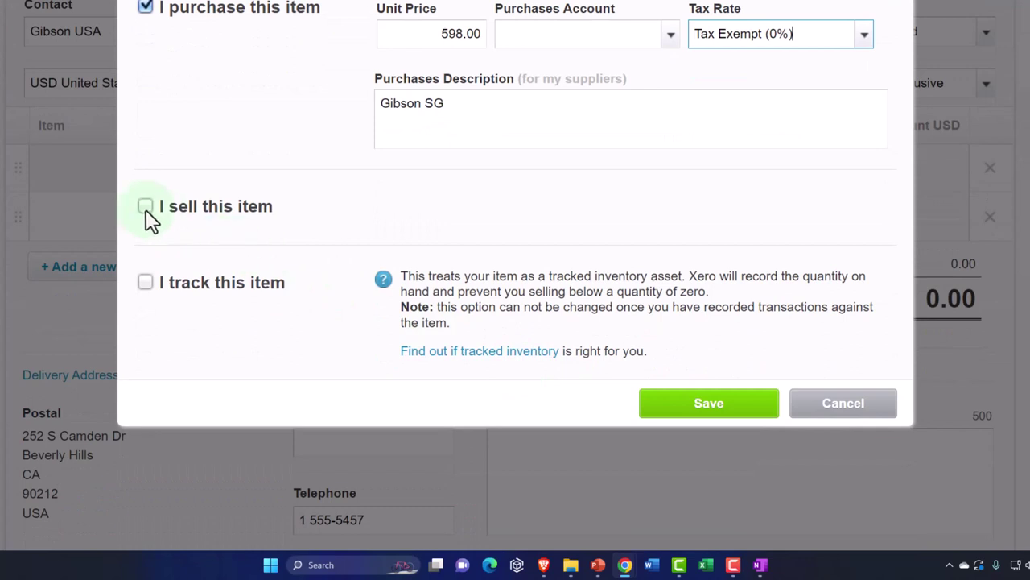
{"action": "left_click", "coordinate": [145, 208]}
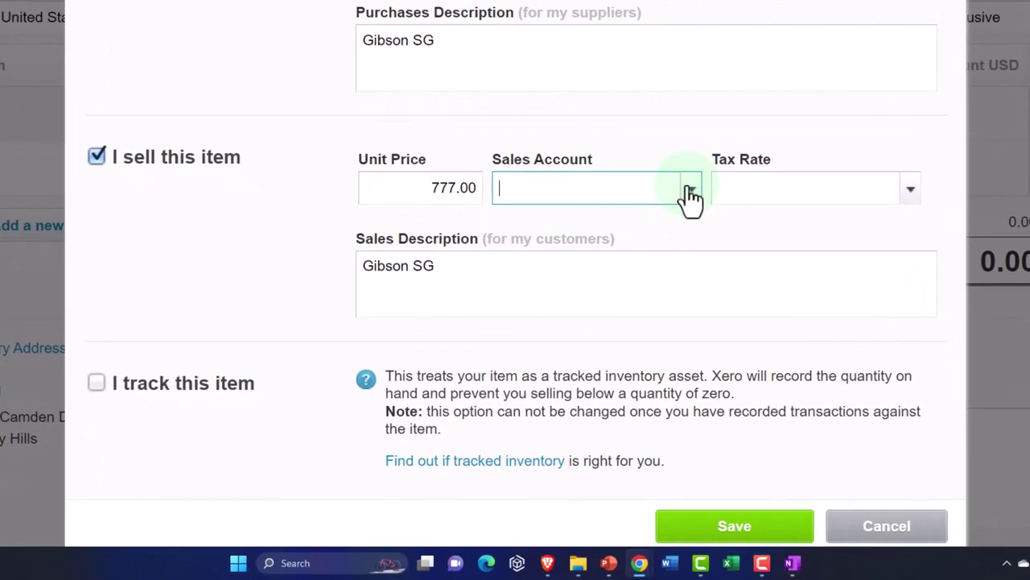
{"action": "type", "text": "sa"}
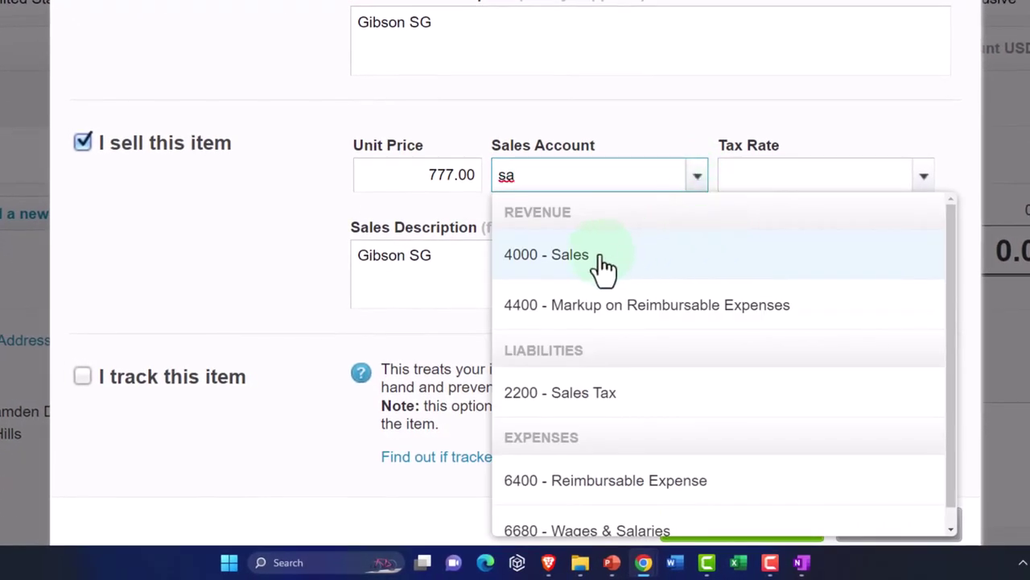
{"action": "left_click", "coordinate": [604, 270]}
{"action": "left_click", "coordinate": [924, 177]}
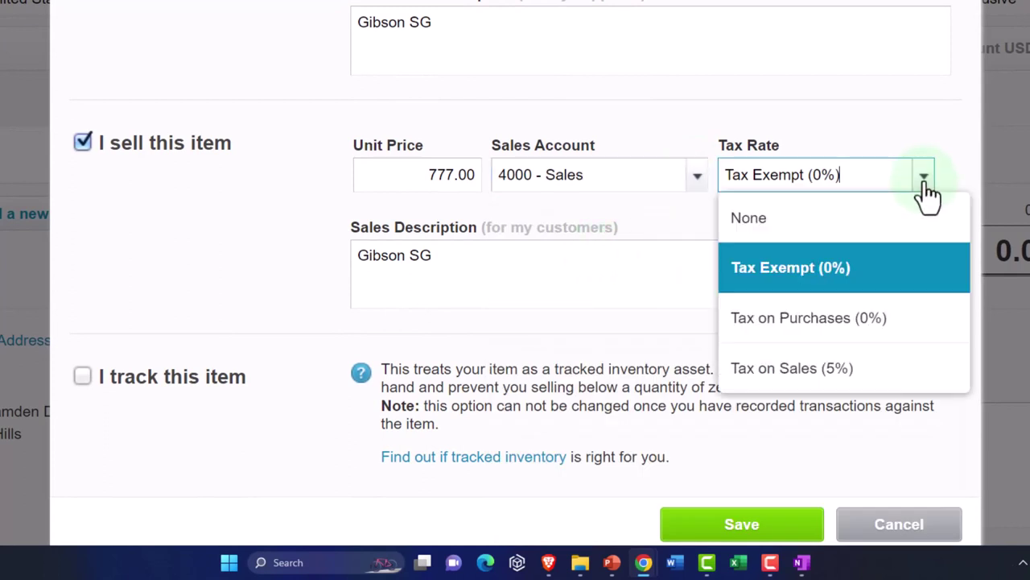
{"action": "left_click", "coordinate": [856, 377]}
{"action": "key", "text": "Tab"}
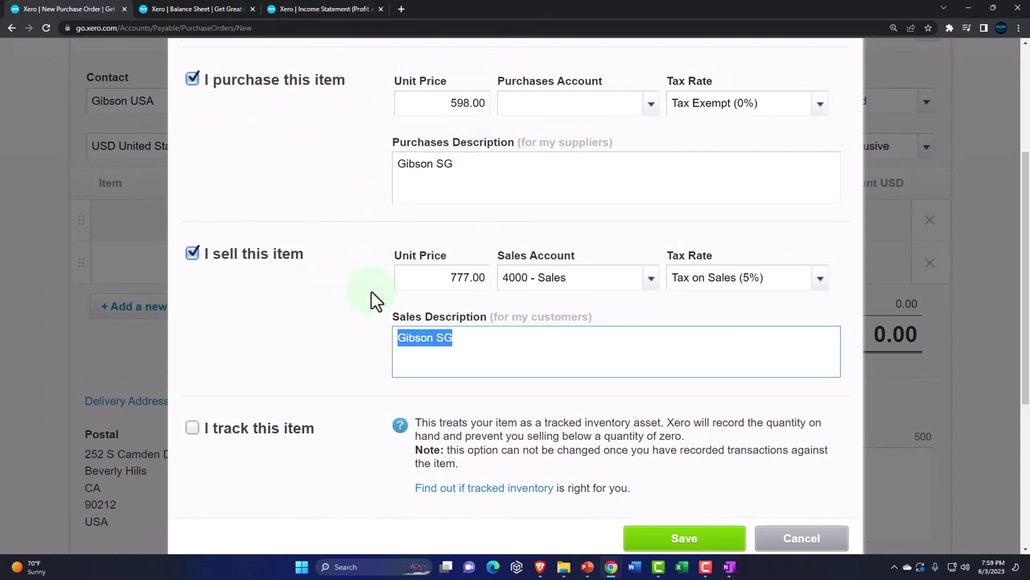
Step: Mark the item as tracked, with inventory asset account 1400 - Inventory Asset, and try to save it
{"action": "scroll", "coordinate": [371, 291], "scroll_direction": "down", "scroll_amount": 1}
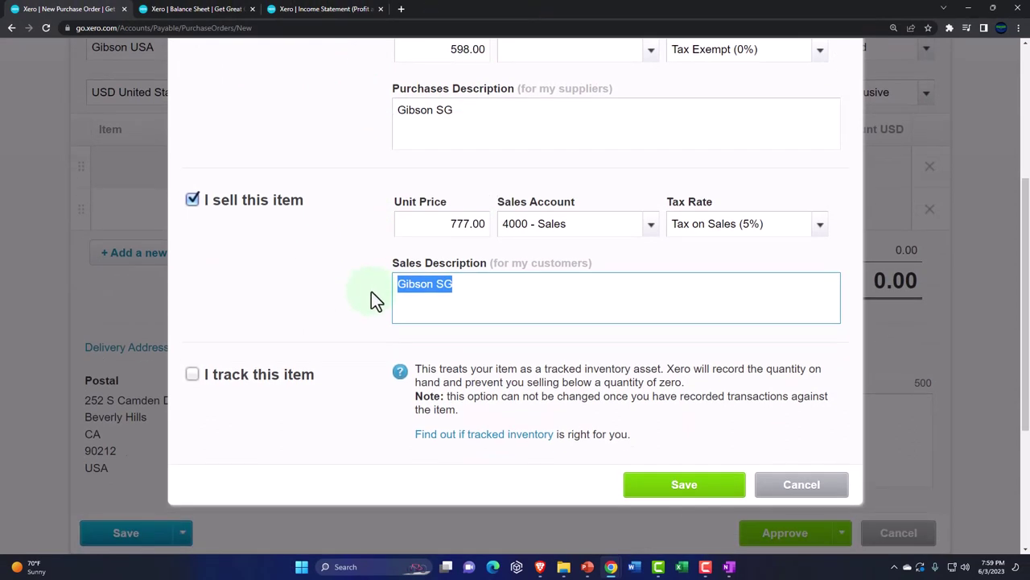
{"action": "left_click", "coordinate": [194, 377]}
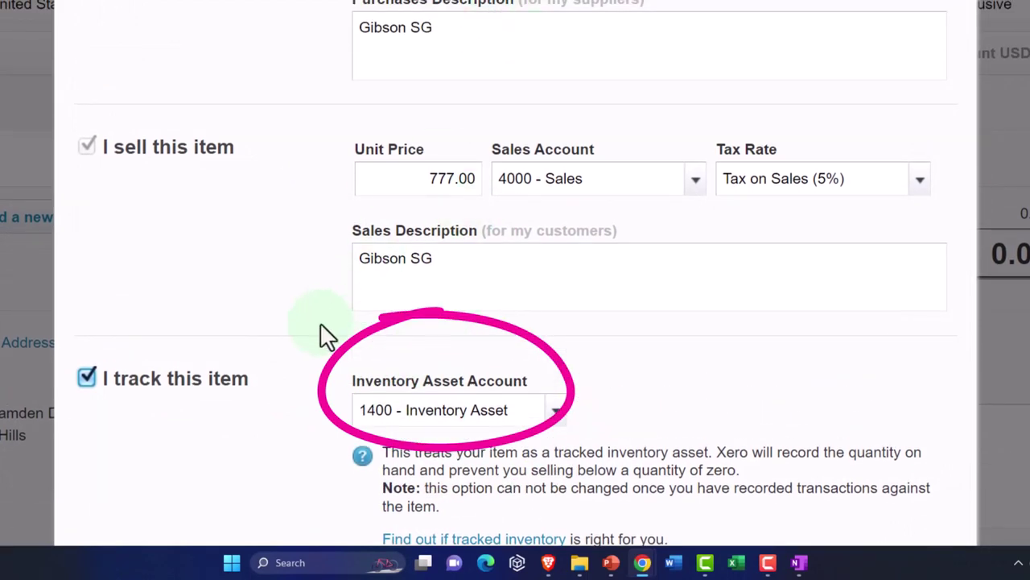
{"action": "scroll", "coordinate": [262, 395], "scroll_direction": "down", "scroll_amount": 1}
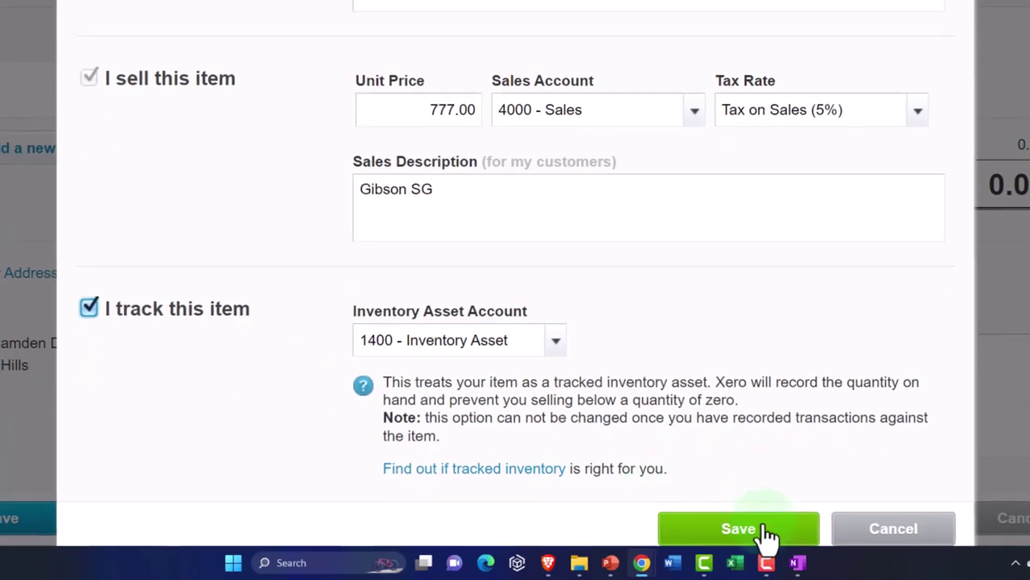
{"action": "left_click", "coordinate": [766, 537]}
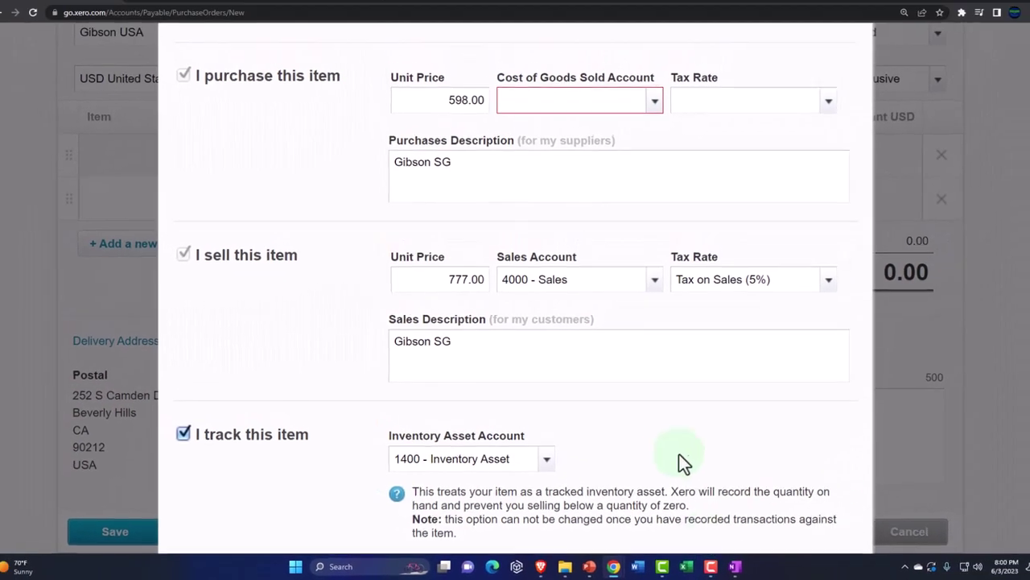
Step: Set the item's cost of goods sold account to 5000 - Cost of Goods Sold and save the new item
{"action": "left_click", "coordinate": [652, 167]}
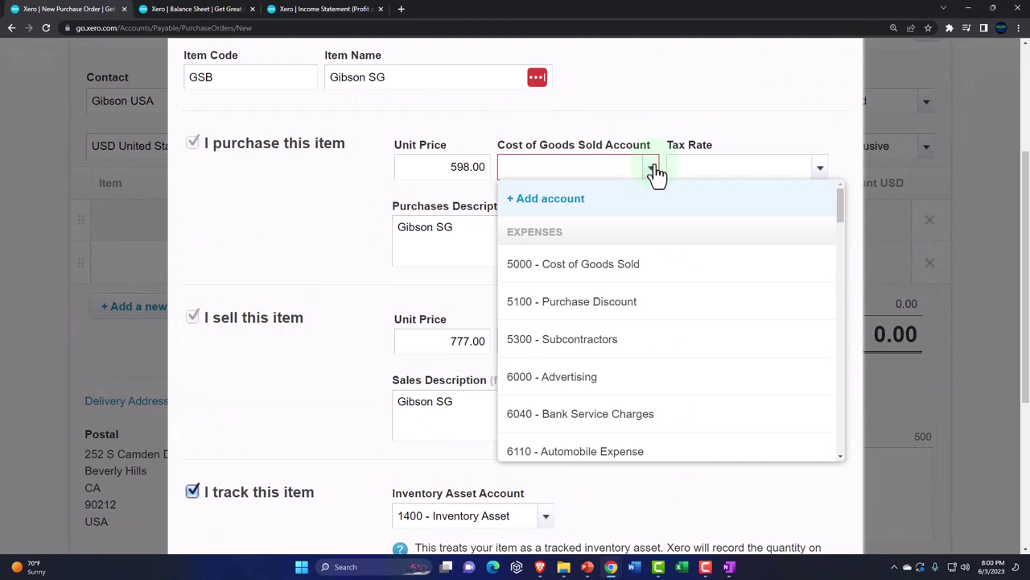
{"action": "left_click", "coordinate": [581, 274]}
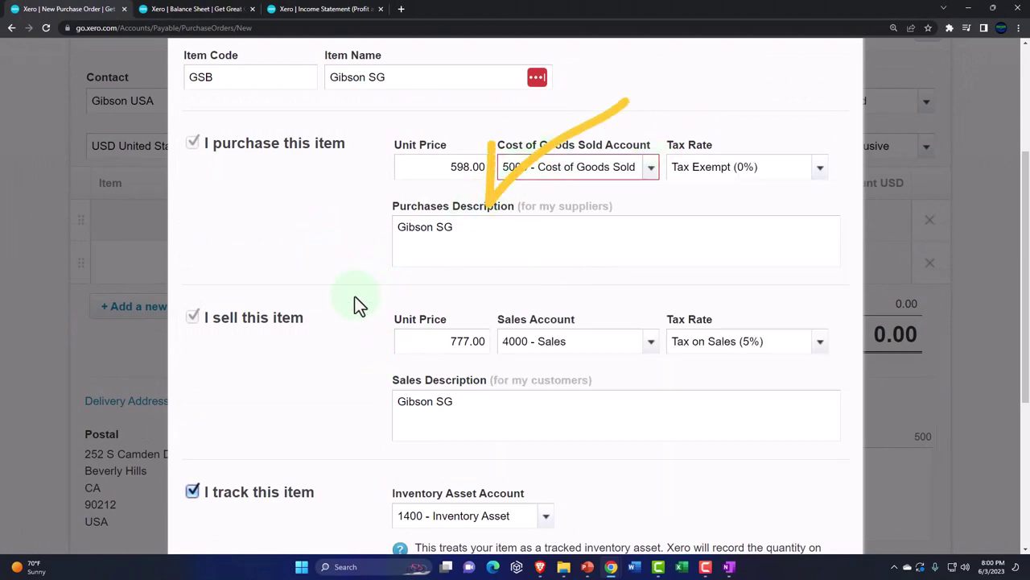
{"action": "scroll", "coordinate": [358, 304], "scroll_direction": "down", "scroll_amount": 3}
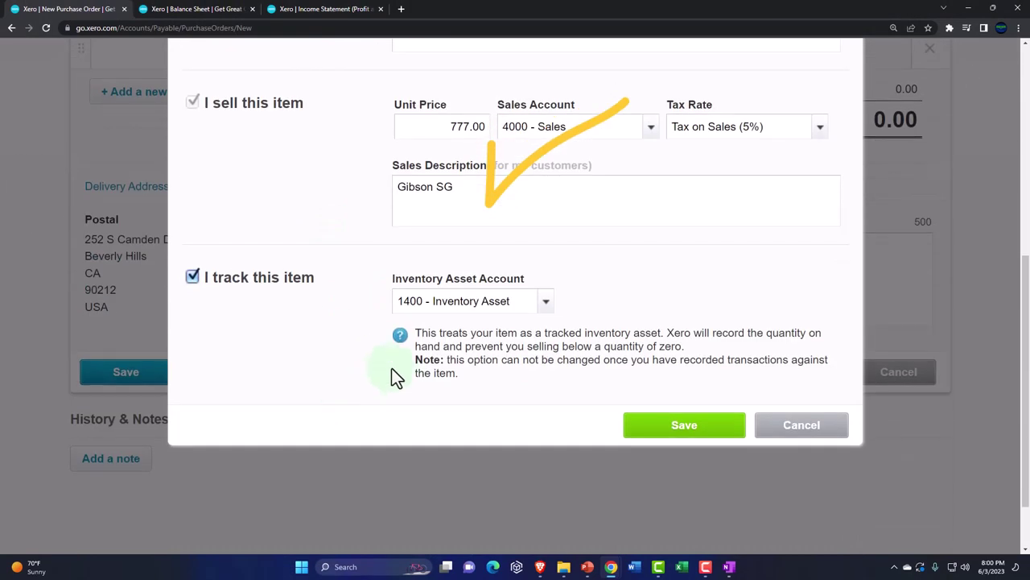
{"action": "left_click", "coordinate": [672, 426]}
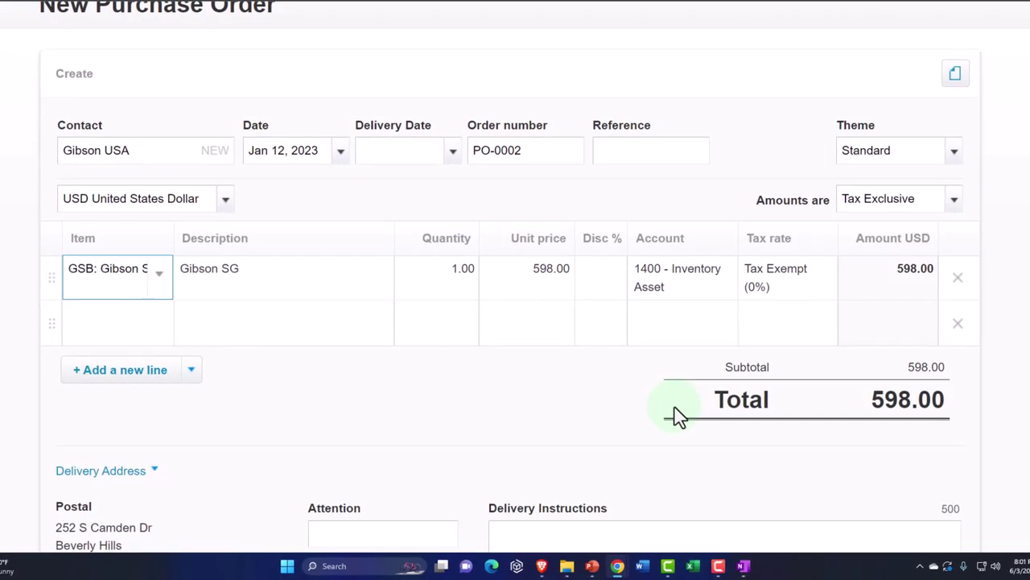
Step: Set the quantity of the Gibson SG line on the purchase order to 10
{"action": "left_click", "coordinate": [440, 272]}
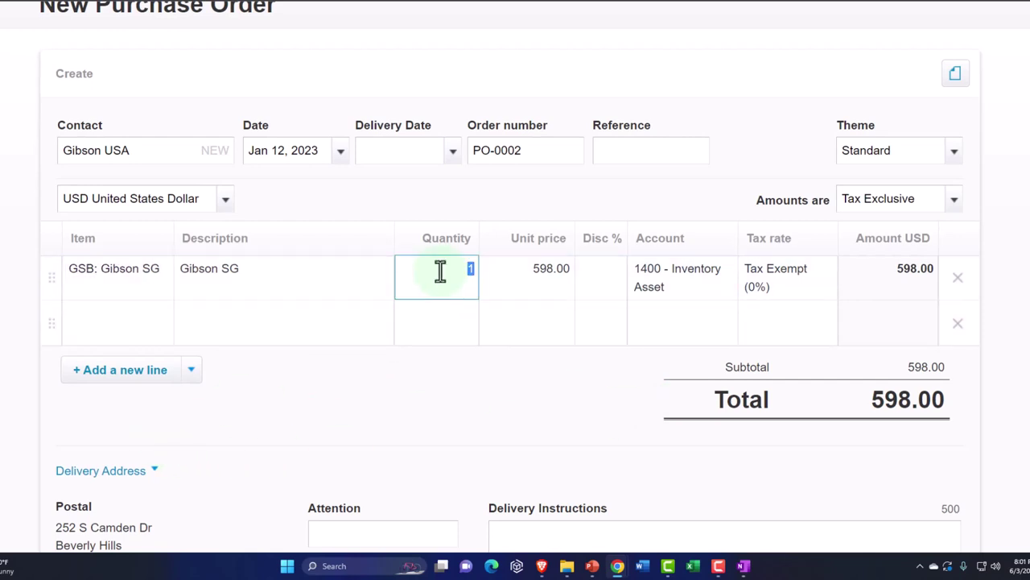
{"action": "type", "text": "0"}
{"action": "key", "text": "Tab"}
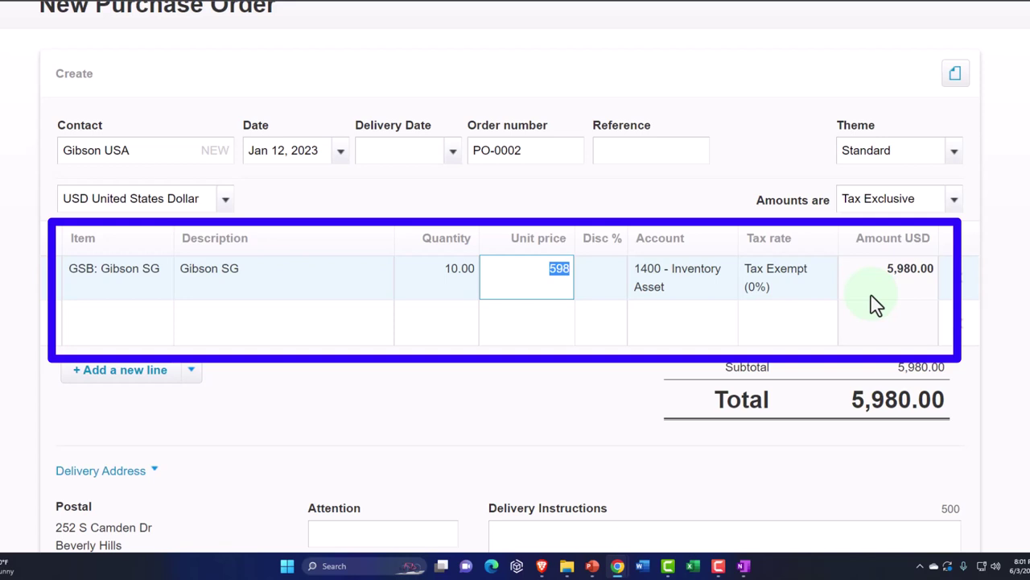
Step: Review the completed Gibson USA purchase order and approve it
{"action": "scroll", "coordinate": [397, 352], "scroll_direction": "down", "scroll_amount": 2}
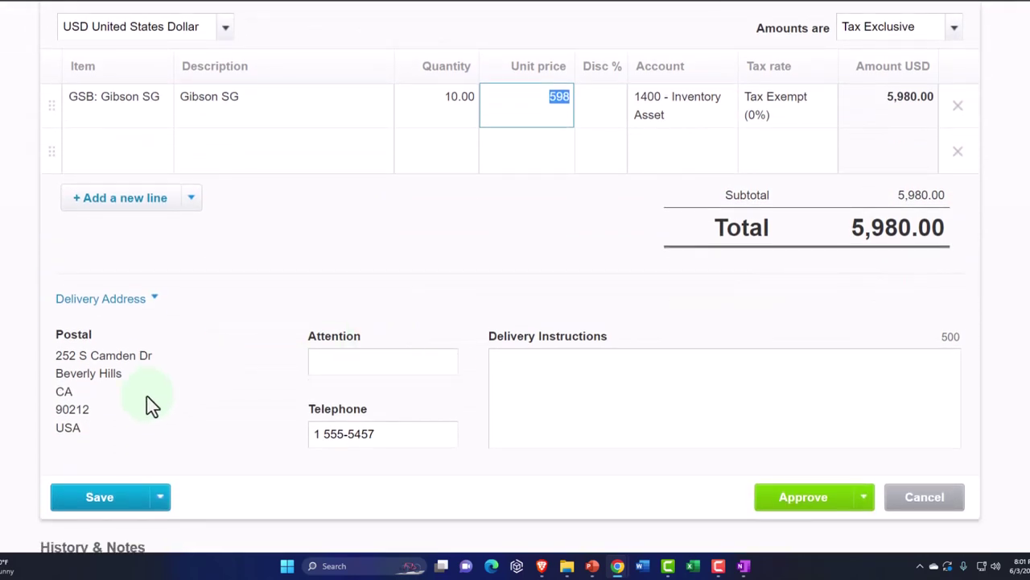
{"action": "scroll", "coordinate": [147, 396], "scroll_direction": "down", "scroll_amount": 2}
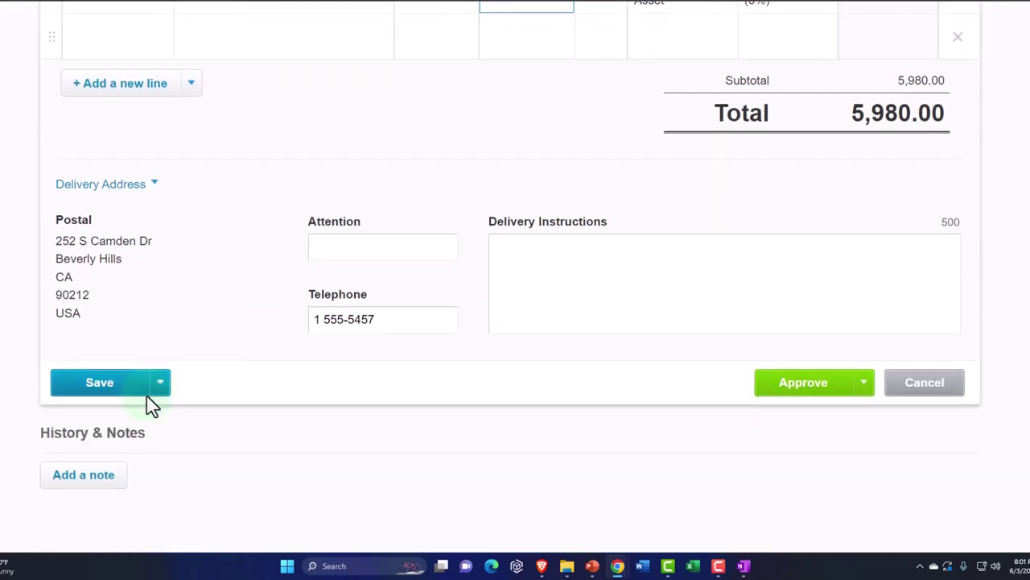
{"action": "scroll", "coordinate": [727, 432], "scroll_direction": "up", "scroll_amount": 5}
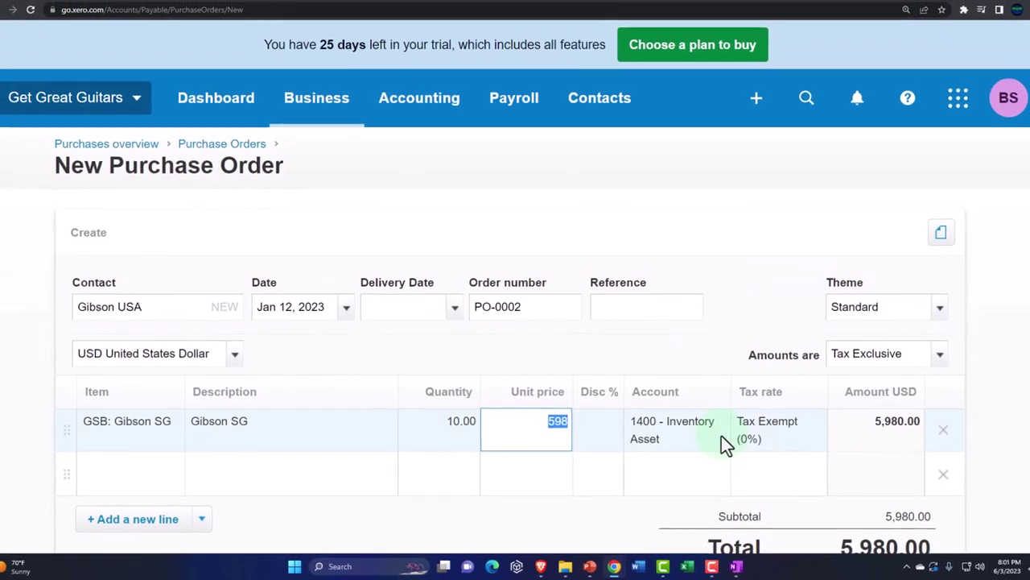
{"action": "scroll", "coordinate": [715, 441], "scroll_direction": "down", "scroll_amount": 4}
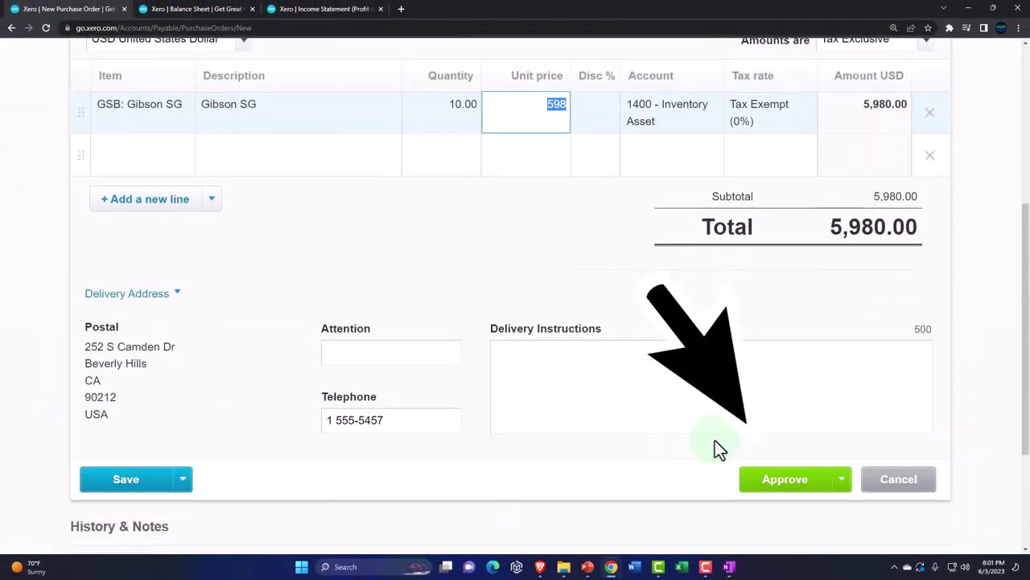
{"action": "left_click", "coordinate": [771, 483]}
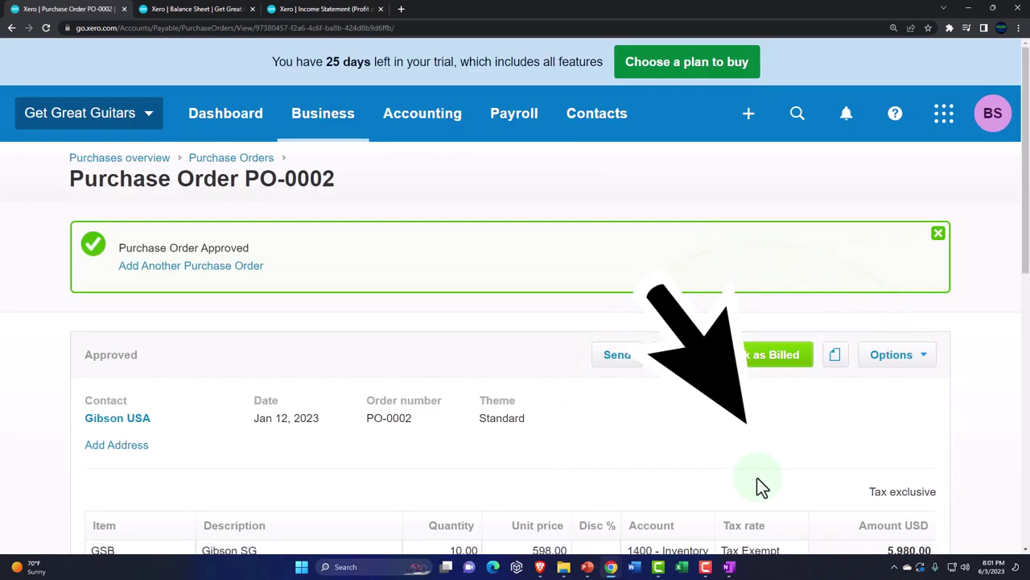
Step: Look over the approved order PO-0002, and open the purchase orders list filtered to approved orders
{"action": "scroll", "coordinate": [757, 478], "scroll_direction": "down", "scroll_amount": 1}
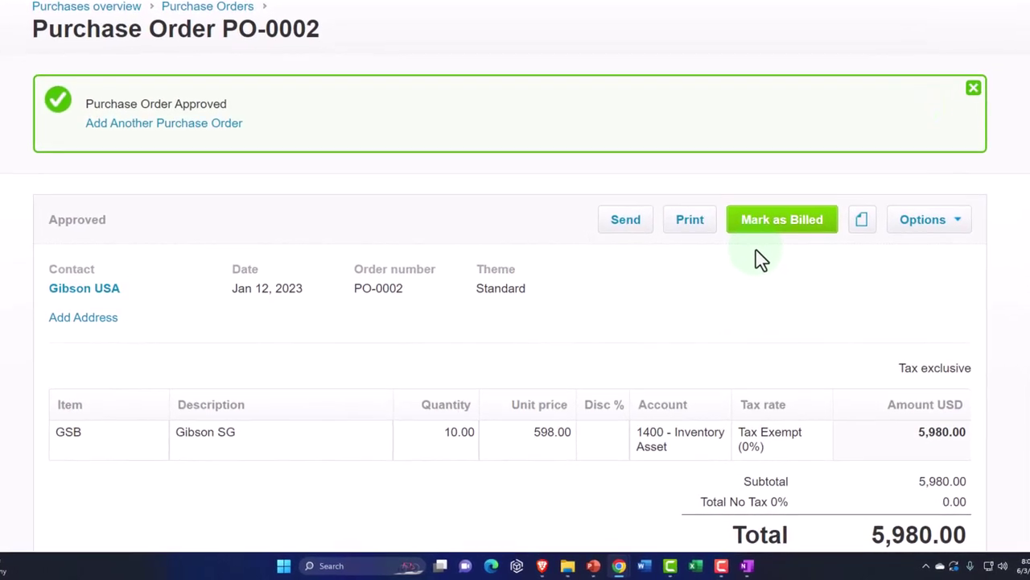
{"action": "scroll", "coordinate": [759, 249], "scroll_direction": "up", "scroll_amount": 2}
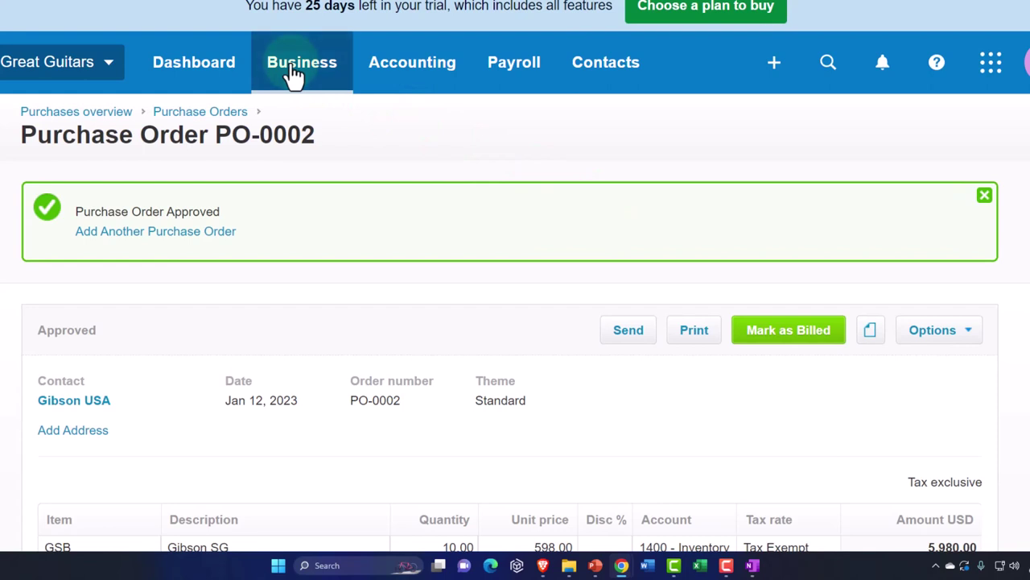
{"action": "left_click", "coordinate": [296, 74]}
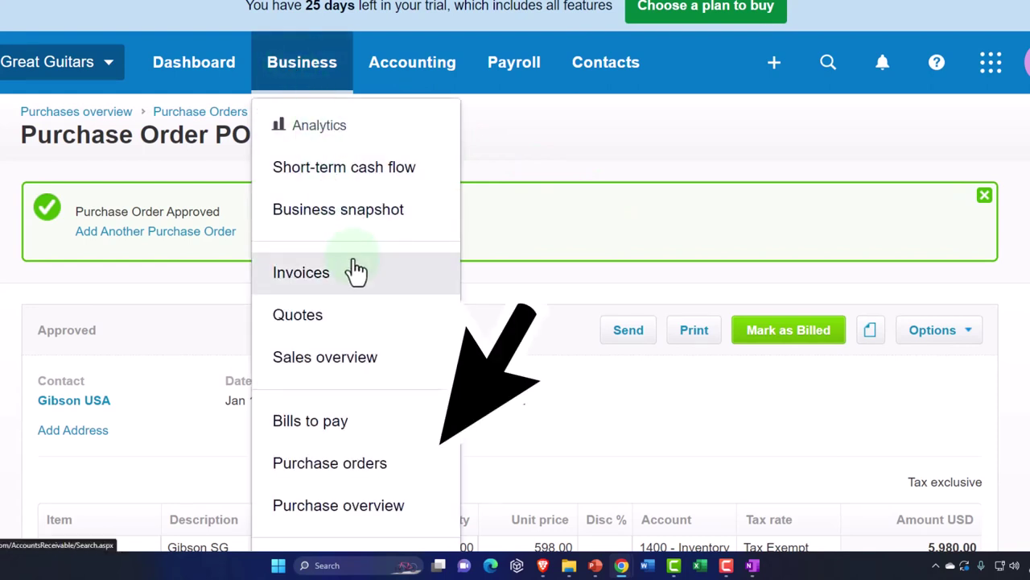
{"action": "left_click", "coordinate": [386, 470]}
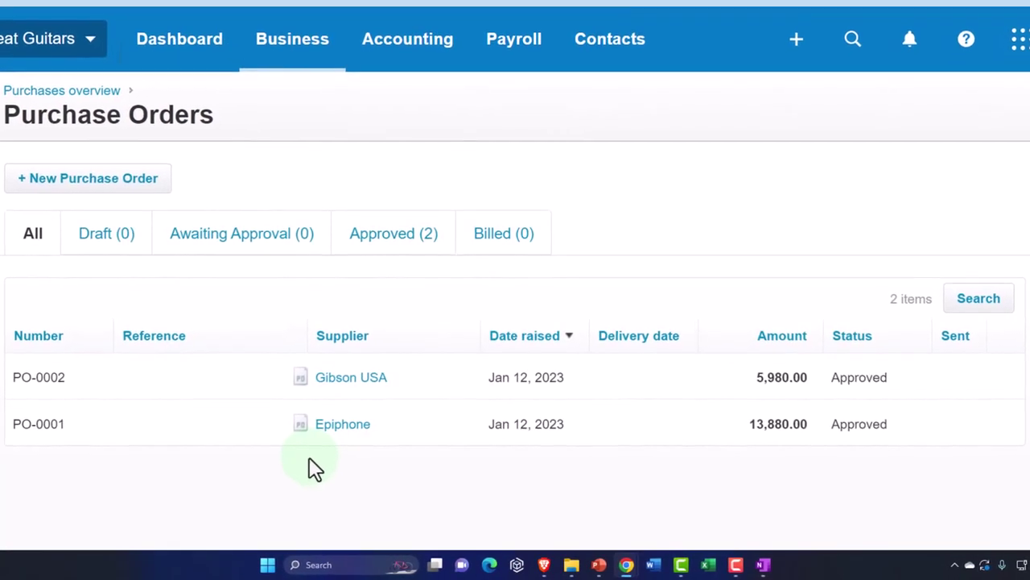
{"action": "left_click", "coordinate": [387, 244]}
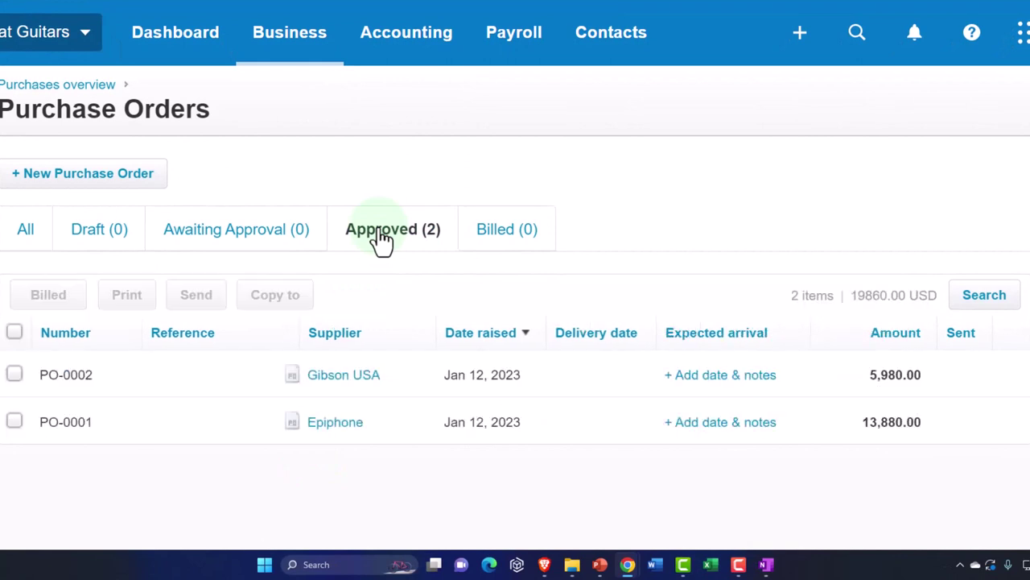
Step: Check which document types PO-0002 can be copied to, without creating a draft, and deselect the order
{"action": "left_click", "coordinate": [16, 374]}
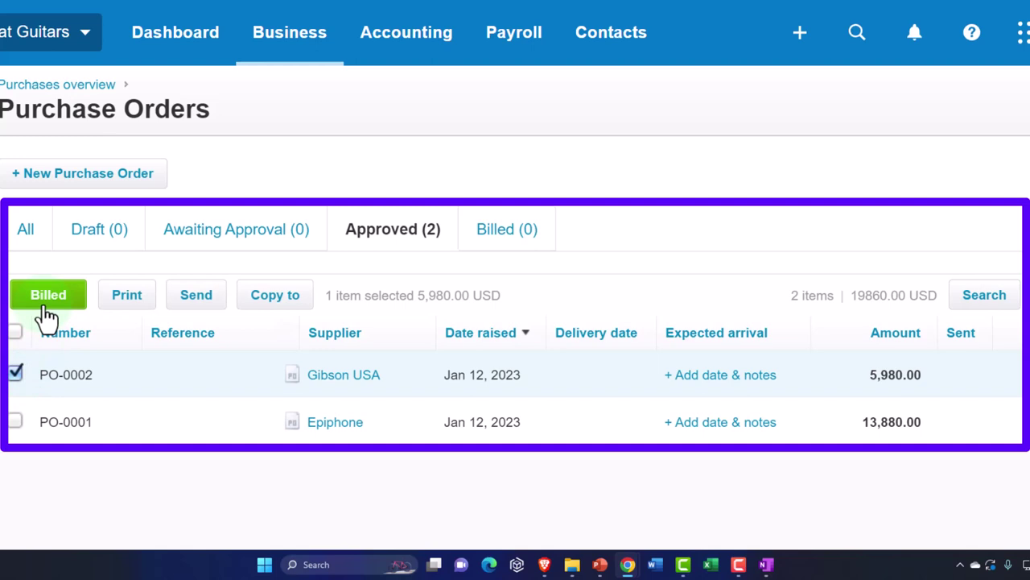
{"action": "left_click", "coordinate": [284, 304]}
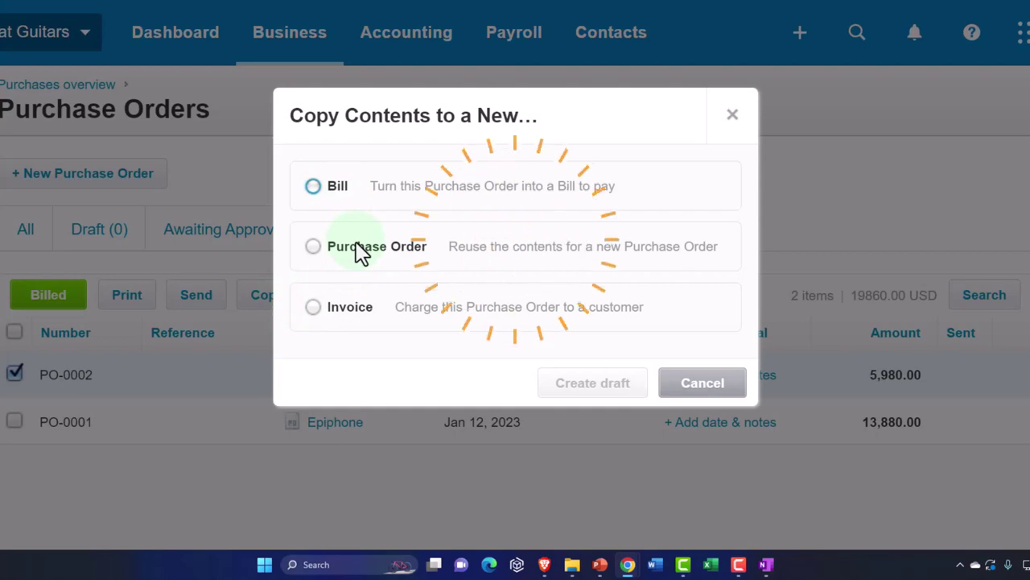
{"action": "left_click", "coordinate": [732, 114]}
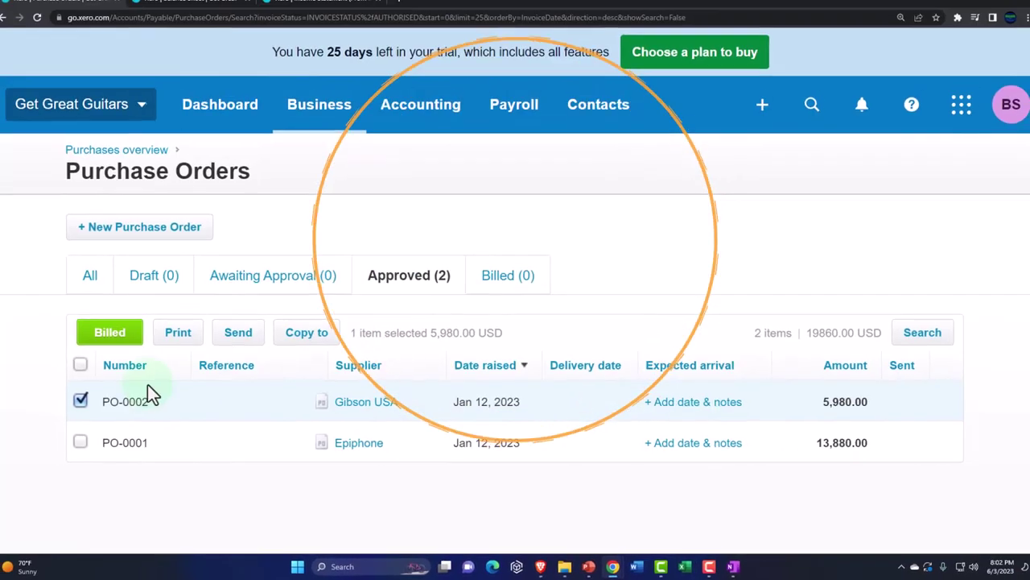
{"action": "left_click", "coordinate": [80, 400]}
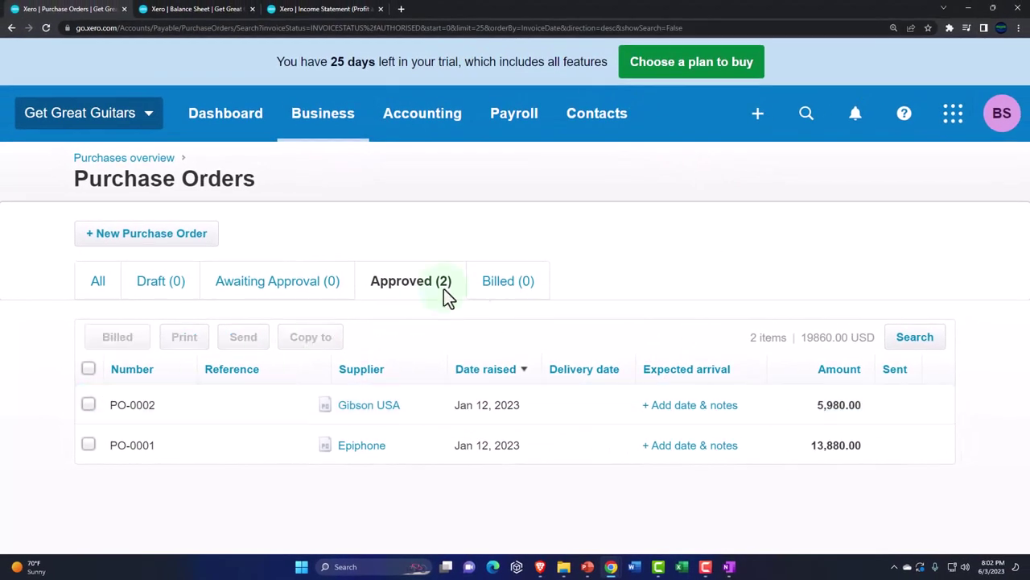
Step: Open the list of supplier contacts to look for the vendors
{"action": "left_click", "coordinate": [595, 125]}
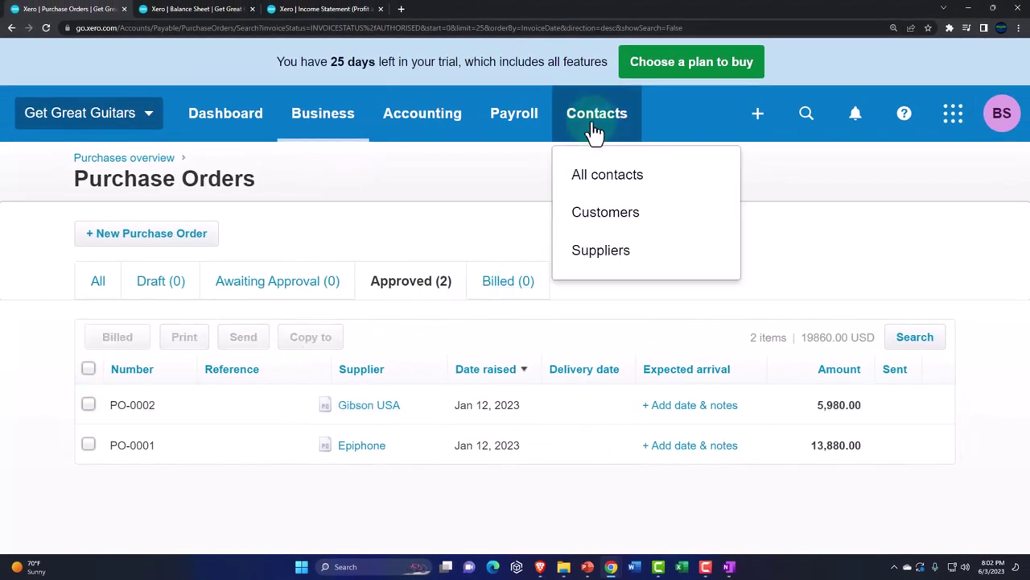
{"action": "left_click", "coordinate": [599, 242]}
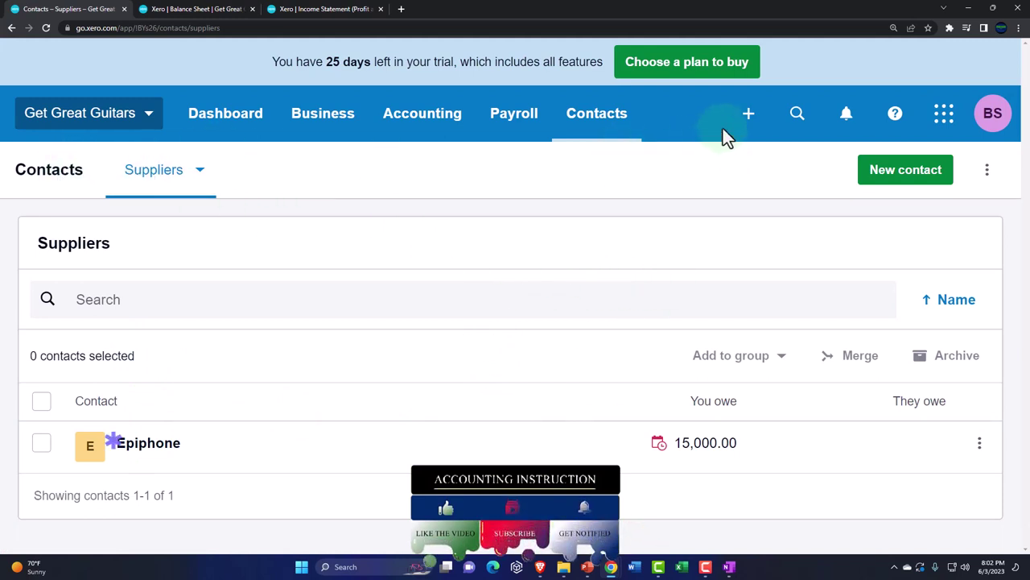
Step: Find Gibson USA among all contacts and open its record to examine its outstanding purchase orders
{"action": "left_click", "coordinate": [575, 121]}
{"action": "left_click", "coordinate": [605, 176]}
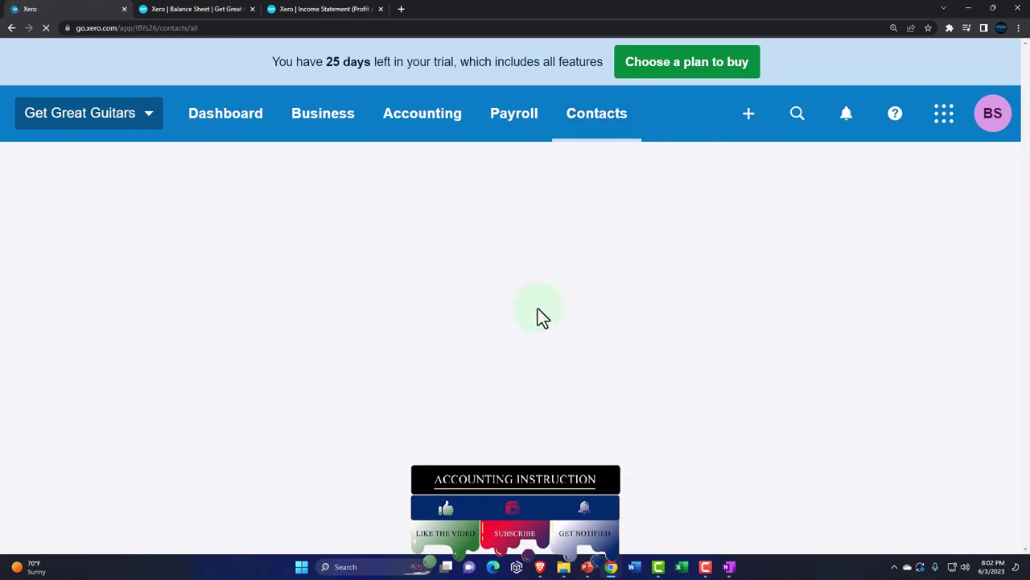
{"action": "scroll", "coordinate": [474, 382], "scroll_direction": "down", "scroll_amount": 3}
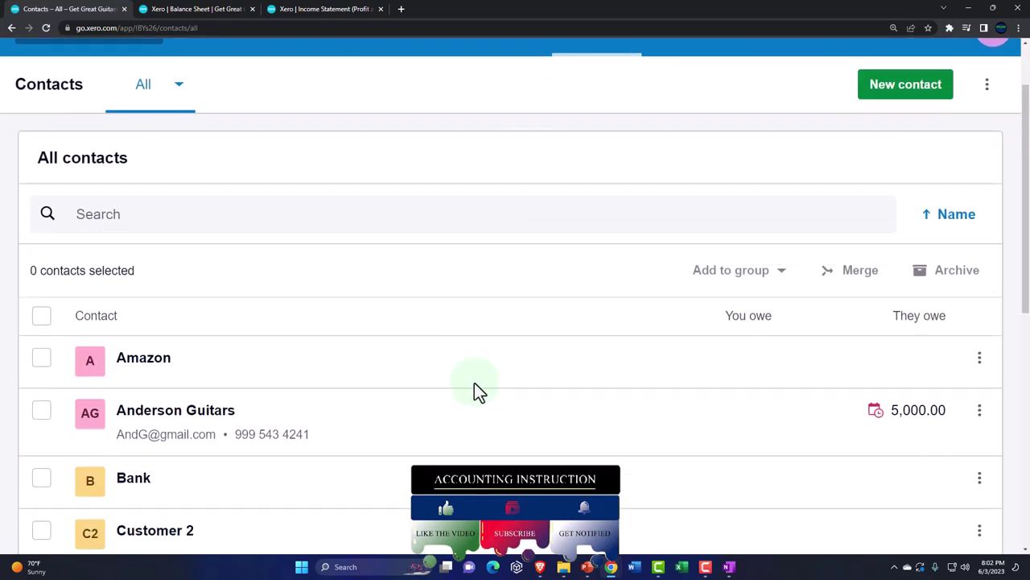
{"action": "scroll", "coordinate": [473, 384], "scroll_direction": "down", "scroll_amount": 5}
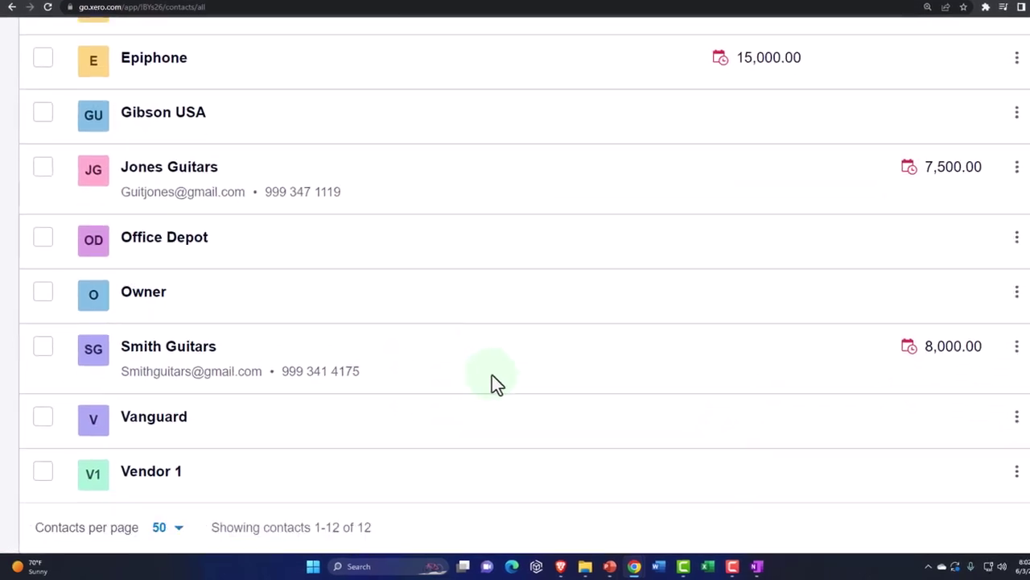
{"action": "scroll", "coordinate": [547, 363], "scroll_direction": "up", "scroll_amount": 3}
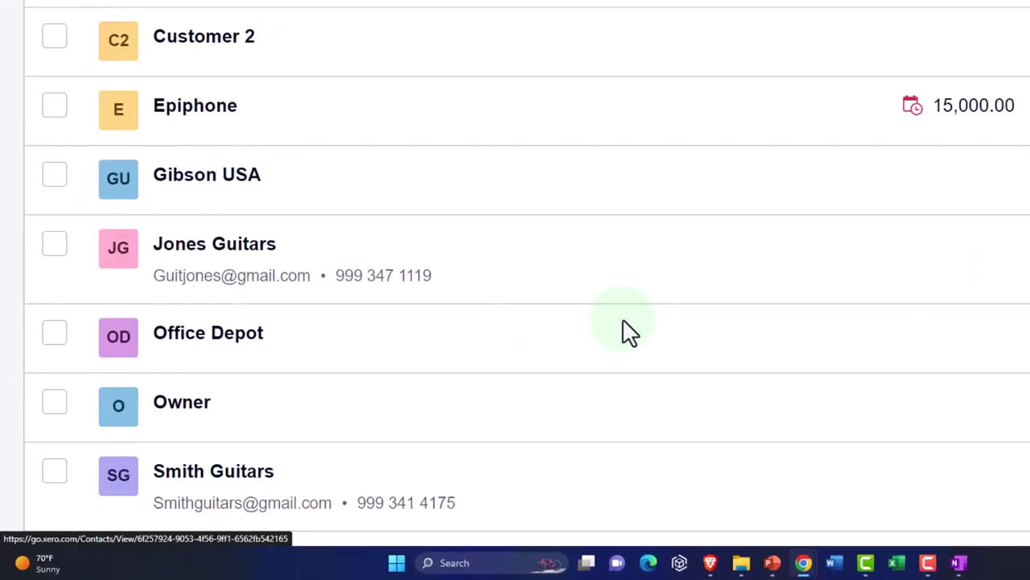
{"action": "left_click", "coordinate": [219, 180]}
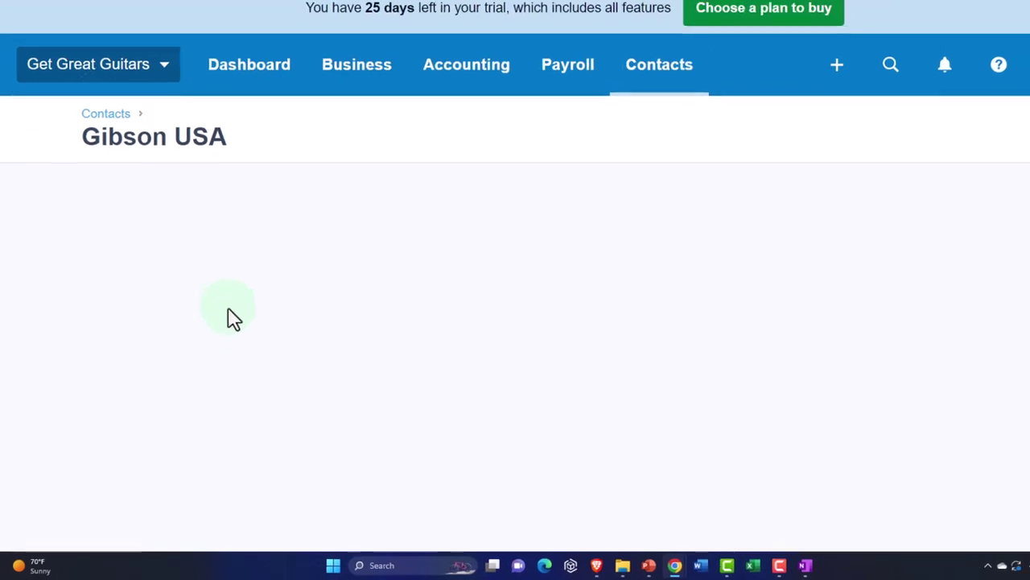
{"action": "scroll", "coordinate": [64, 359], "scroll_direction": "down", "scroll_amount": 2}
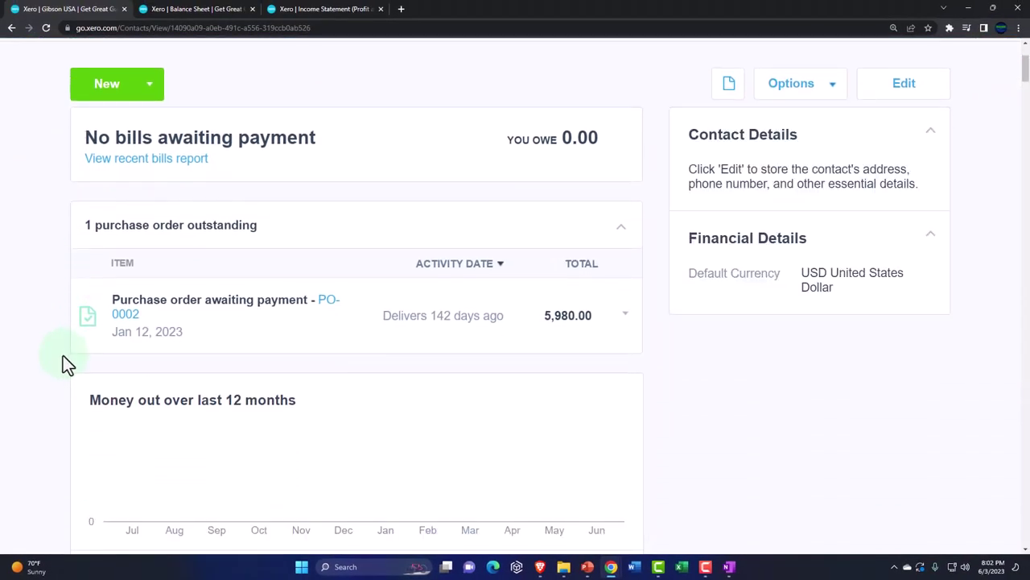